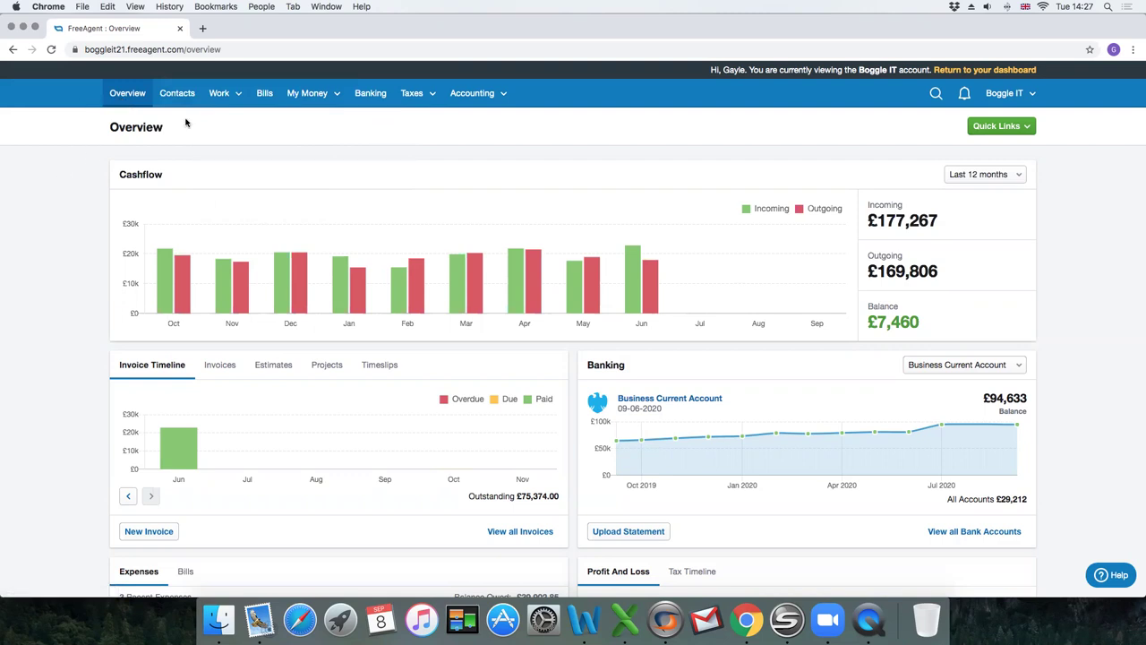
# Open Banking to view the five bank accounts and their latest balances.
pyautogui.click(368, 95)
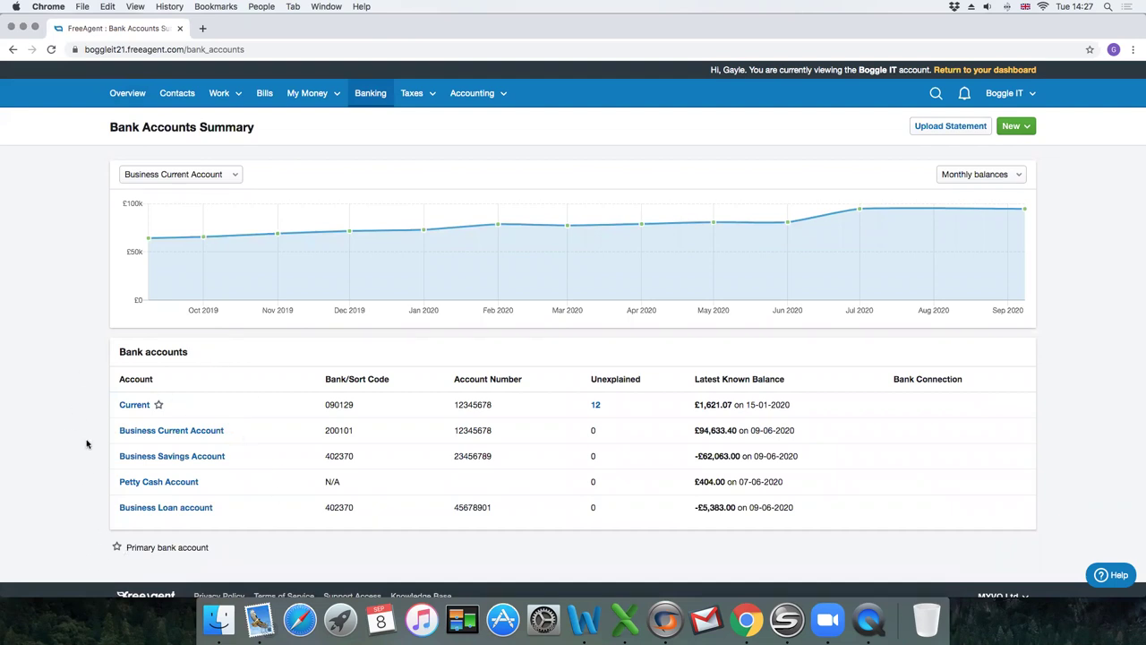
pyautogui.scroll(-1, 96, 448)
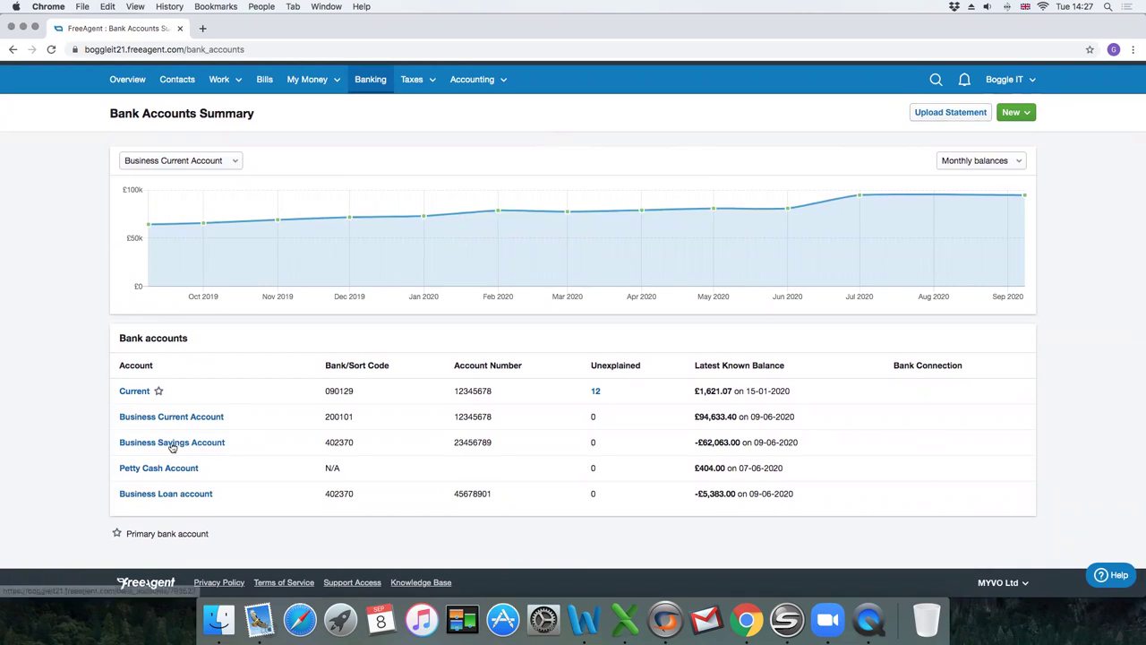
pyautogui.scroll(1, 270, 439)
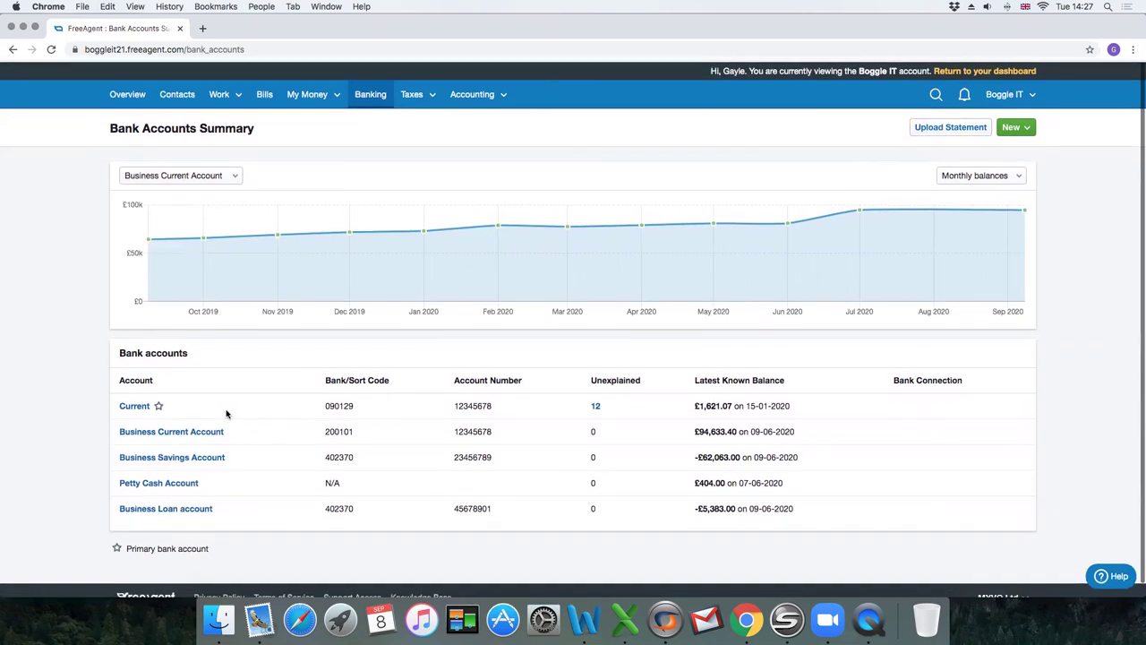
# Start a new bank account named 'Current Account' and make it the primary account.
pyautogui.click(1027, 127)
pyautogui.click(961, 150)
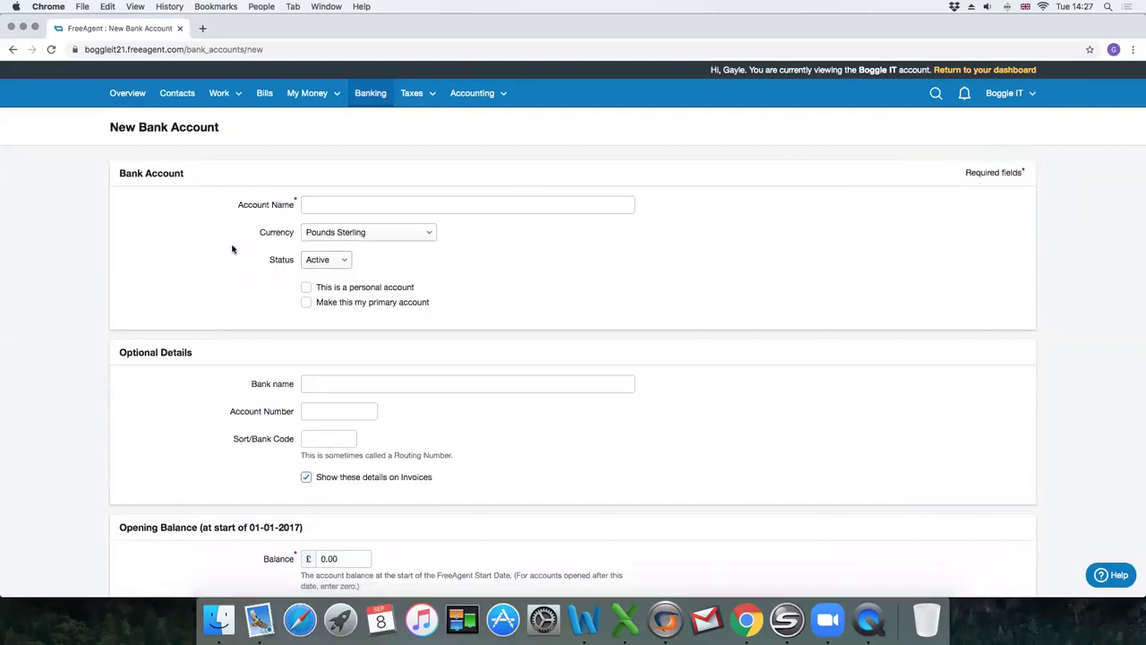
pyautogui.click(376, 205)
pyautogui.write('Cur')
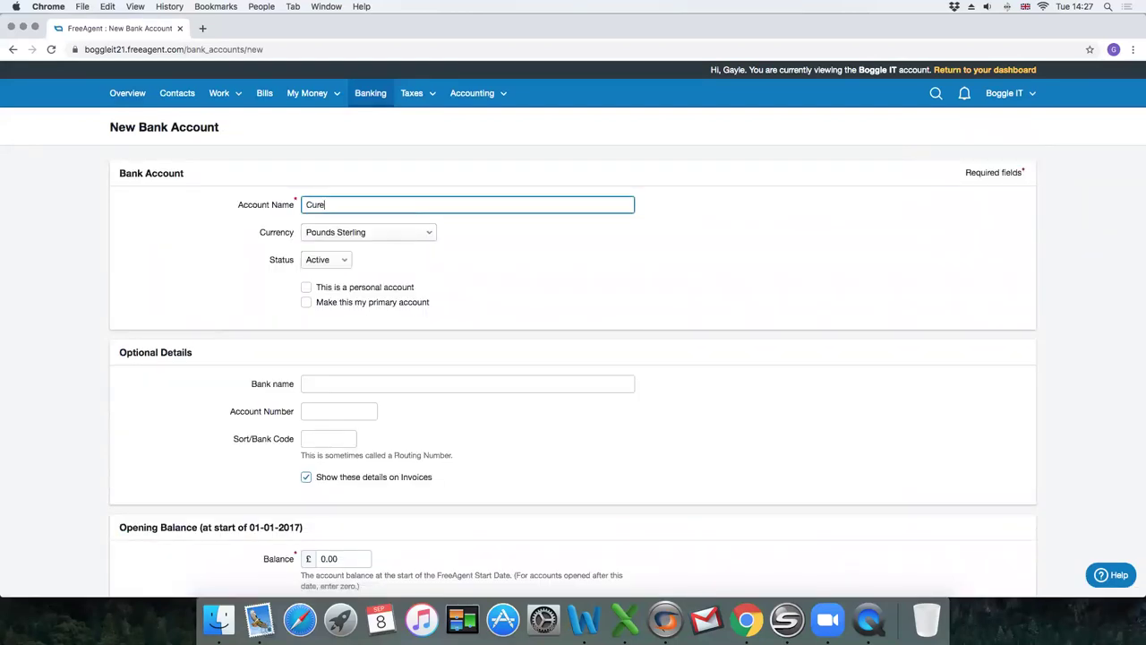
pyautogui.write('rent Account')
pyautogui.click(308, 303)
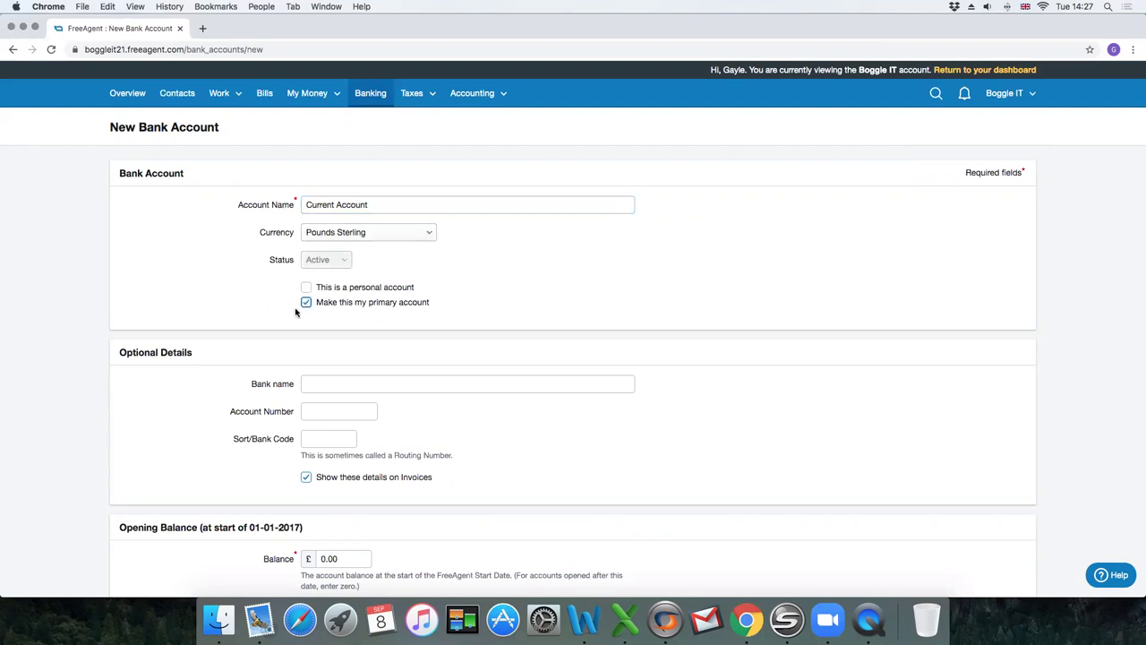
pyautogui.scroll(-3, 223, 338)
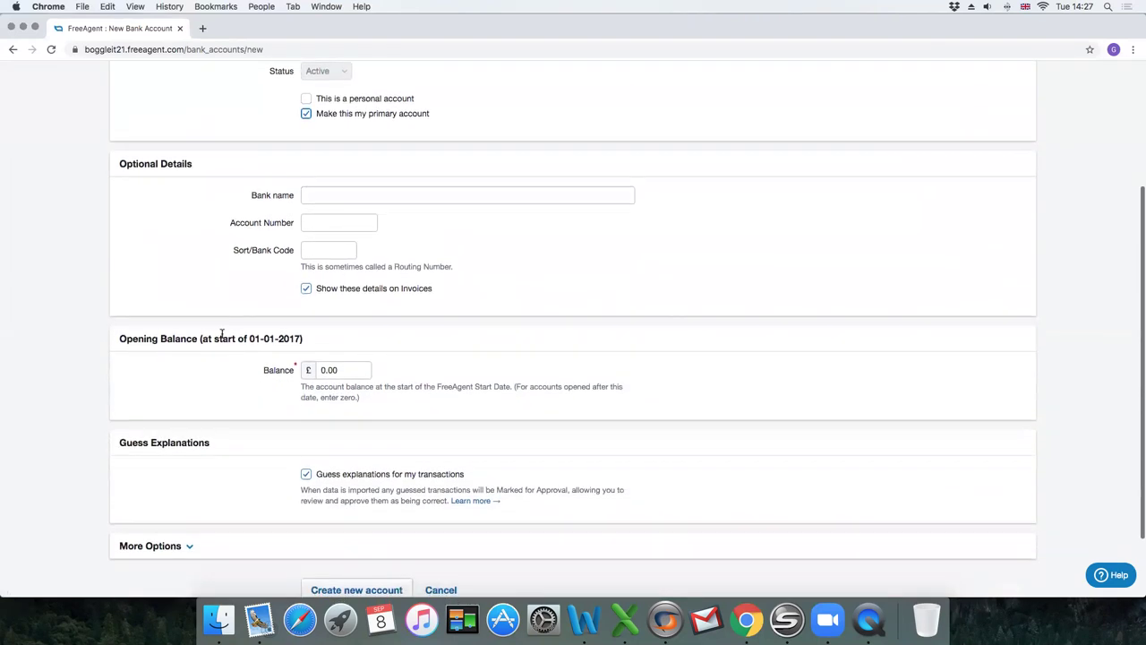
pyautogui.scroll(3, 222, 333)
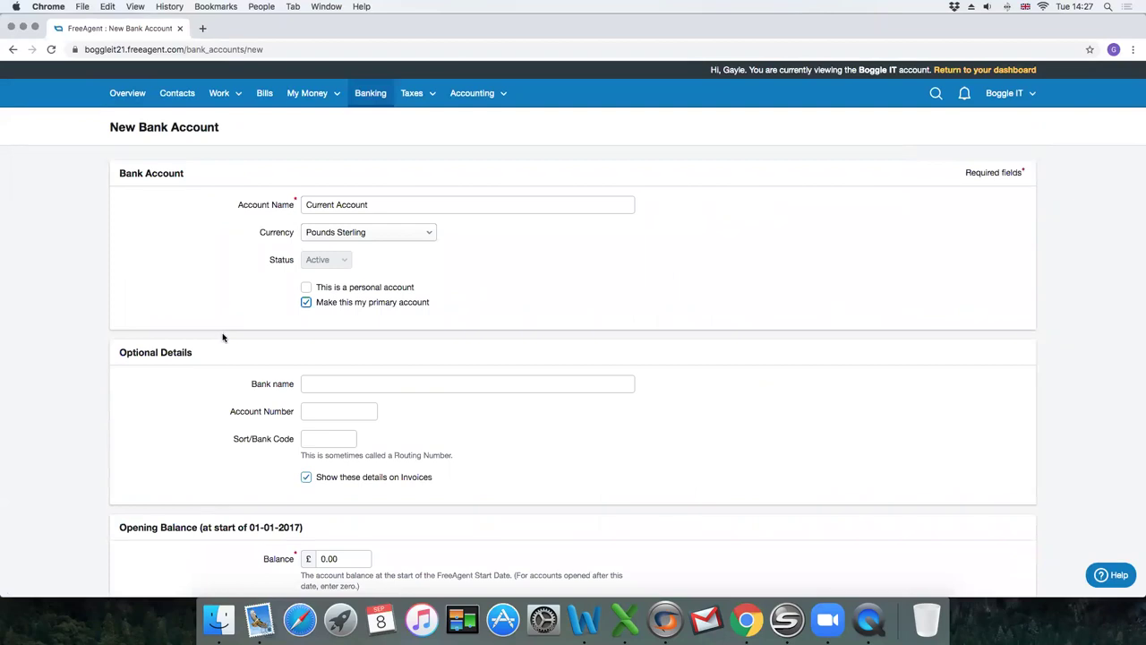
pyautogui.scroll(-3, 223, 338)
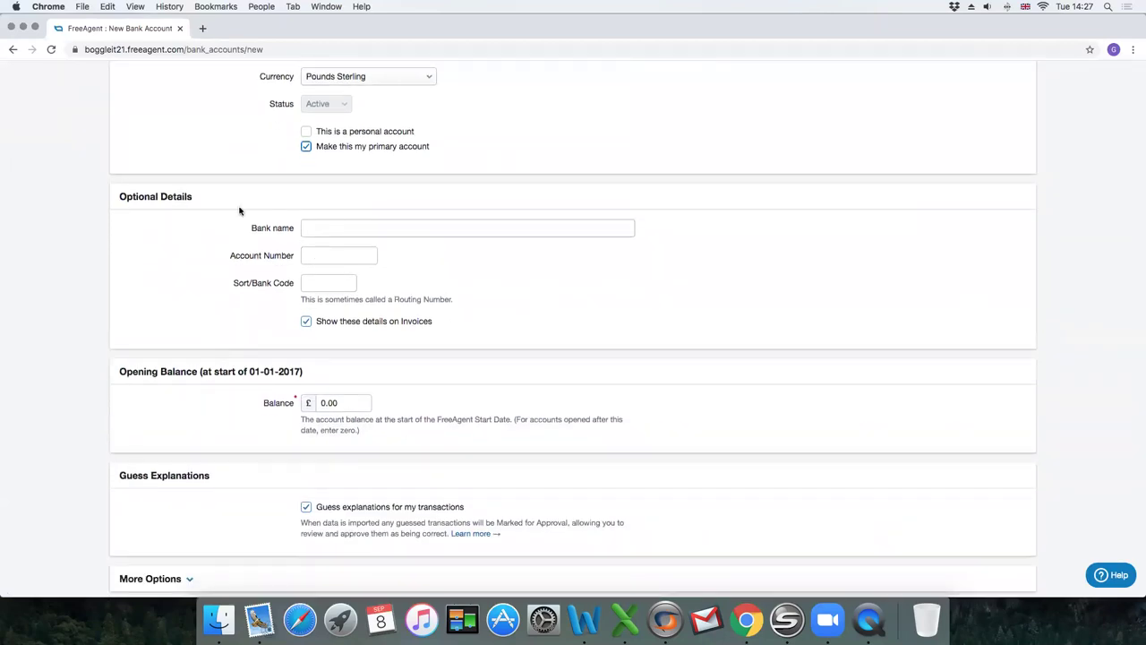
# Enter Santander as the new account's bank name.
pyautogui.click(347, 225)
pyautogui.write('Sant')
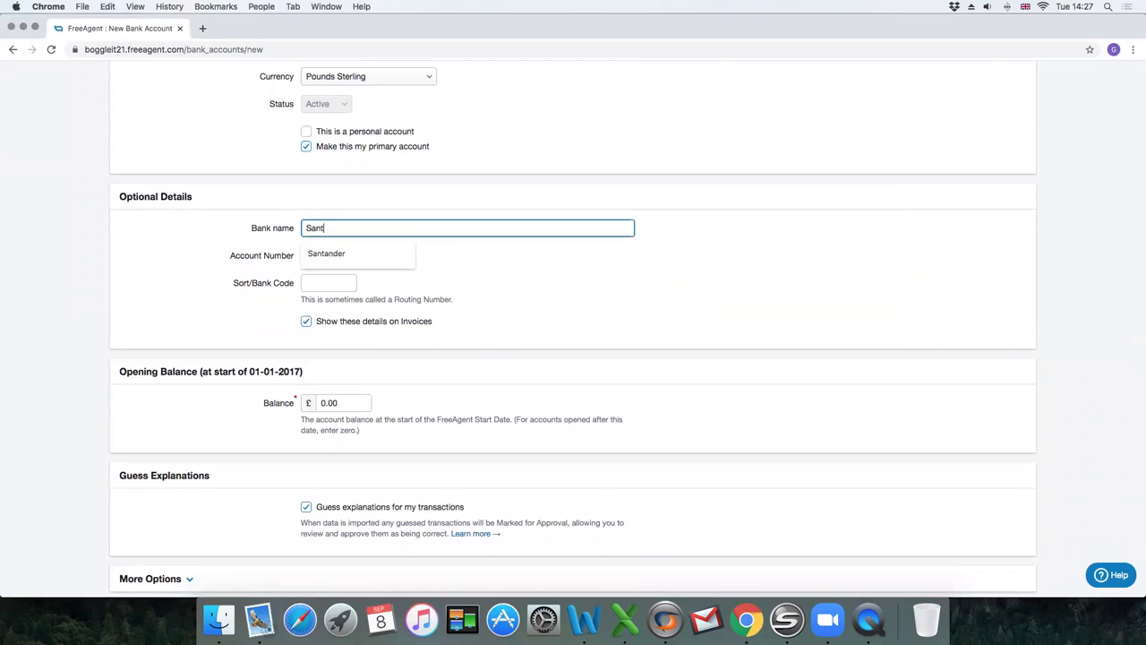
pyautogui.write('ander')
pyautogui.press('Tab')
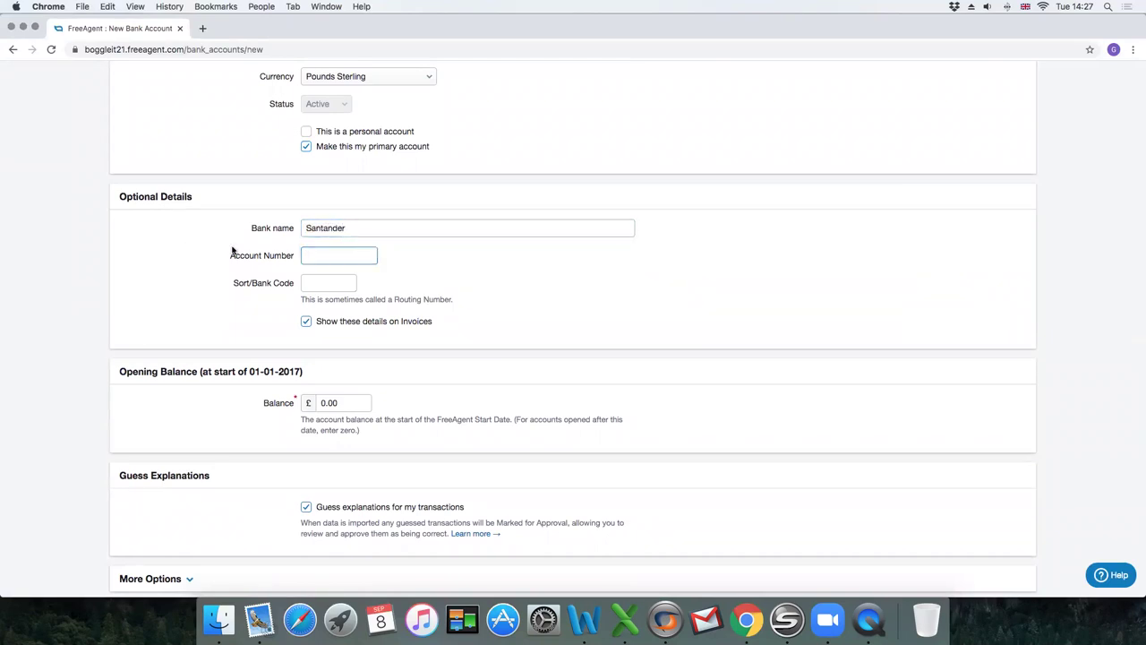
pyautogui.scroll(3, 232, 250)
pyautogui.scroll(-5, 232, 250)
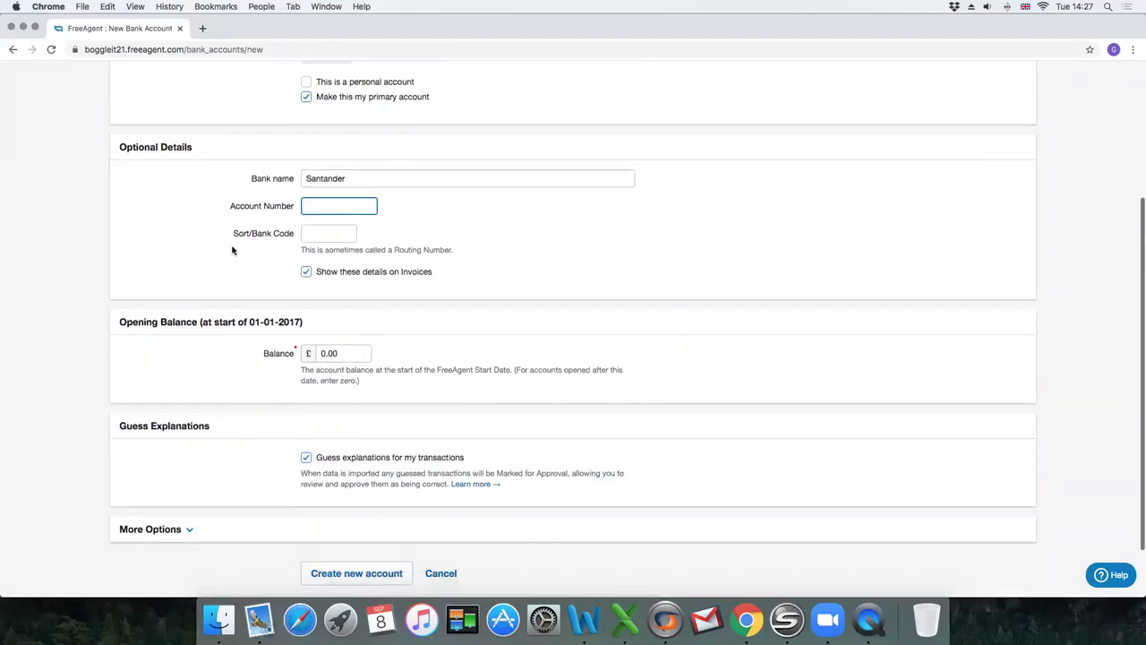
pyautogui.scroll(-1, 232, 250)
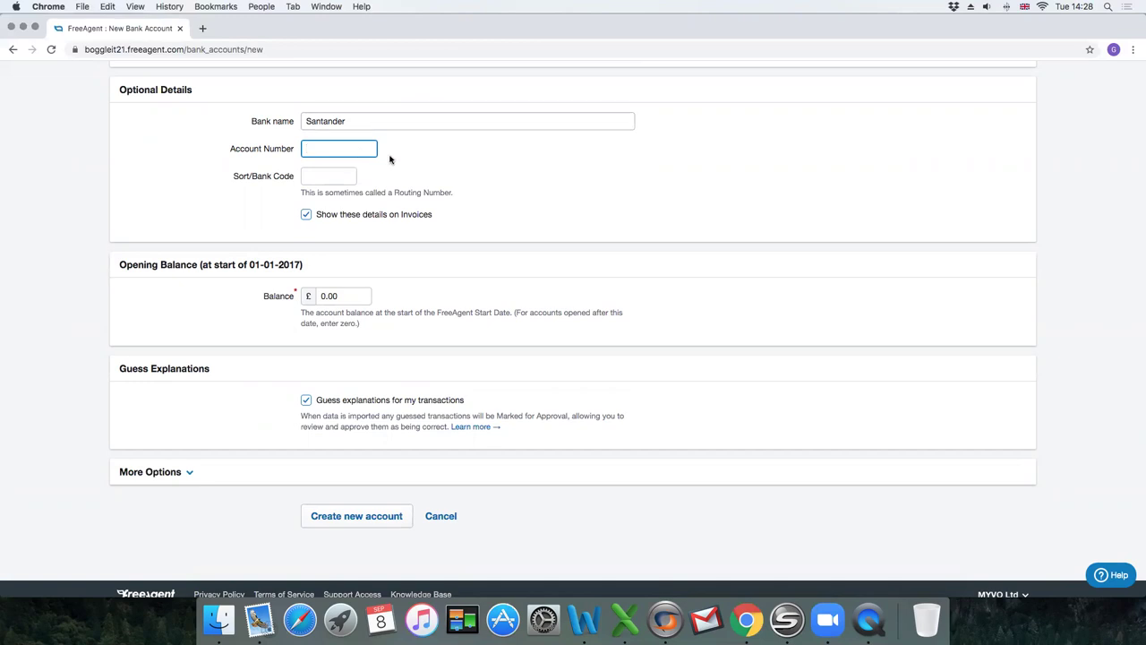
# Fill in the account number and the suggested sort code.
pyautogui.write('99999999')
pyautogui.click(342, 177)
pyautogui.write('09012')
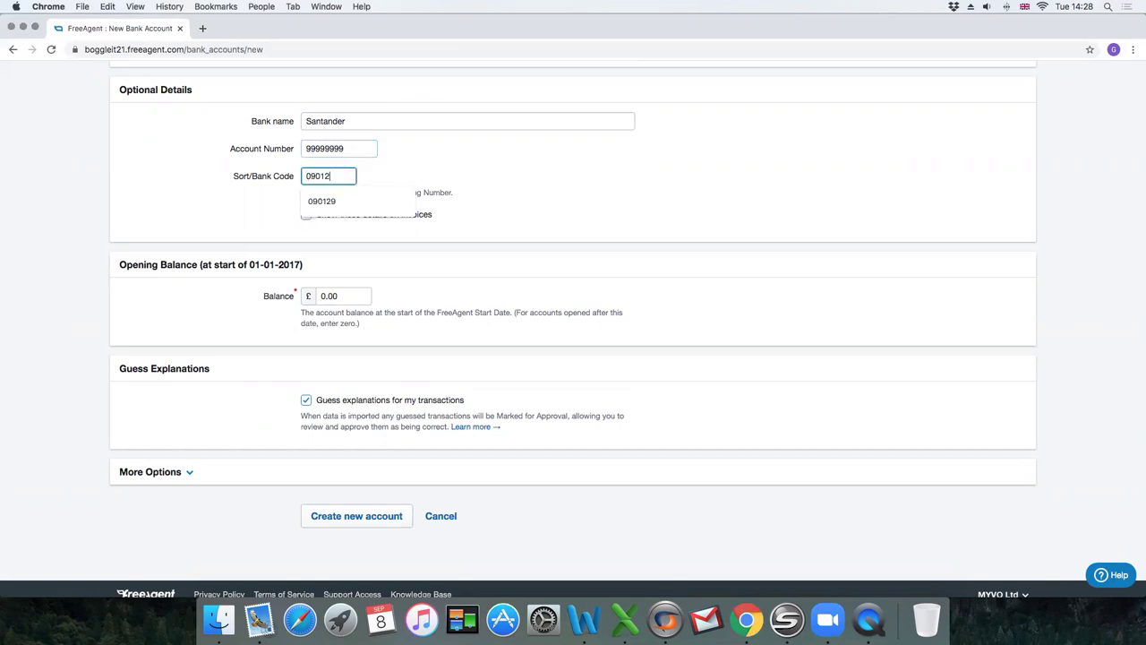
pyautogui.write('9')
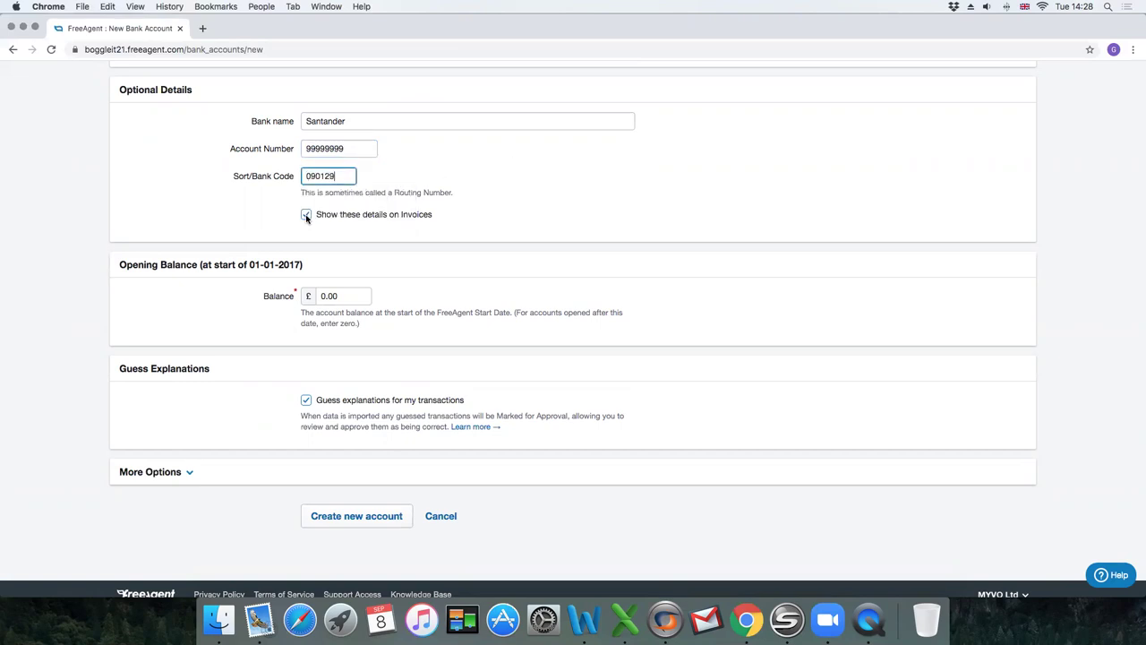
pyautogui.click(306, 215)
pyautogui.scroll(-1, 202, 285)
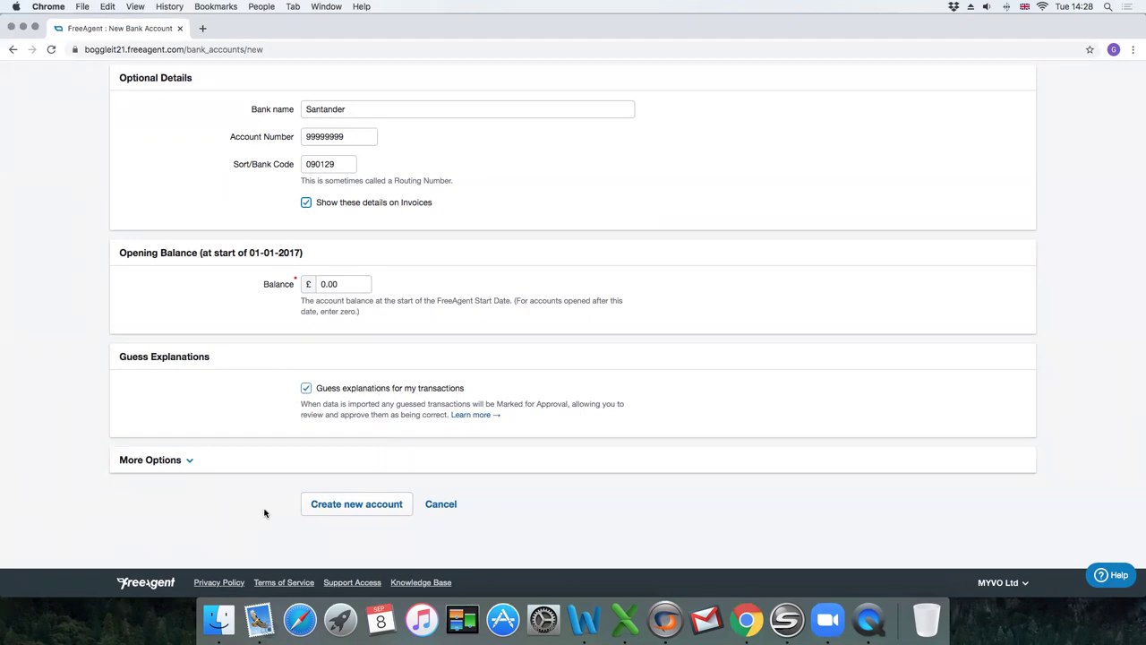
# Create the Santander Current Account and start enabling its bank feed.
pyautogui.click(366, 504)
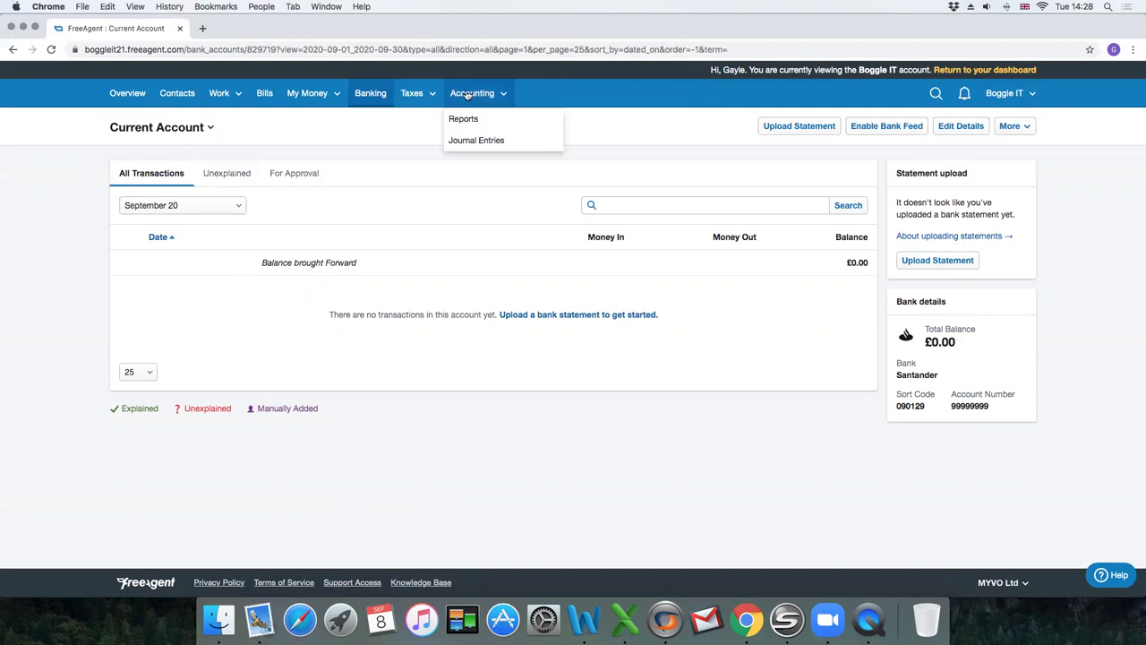
pyautogui.click(883, 127)
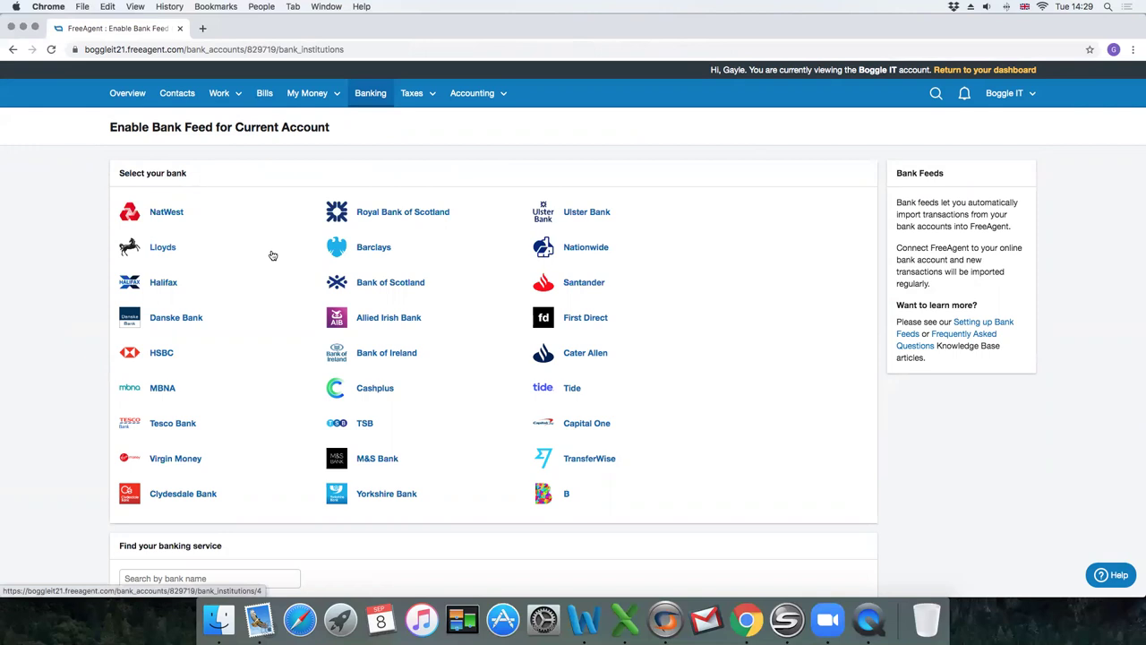
# Choose Santander from the supported banks list for the Current Account's feed.
pyautogui.scroll(-3, 272, 255)
pyautogui.scroll(3, 272, 256)
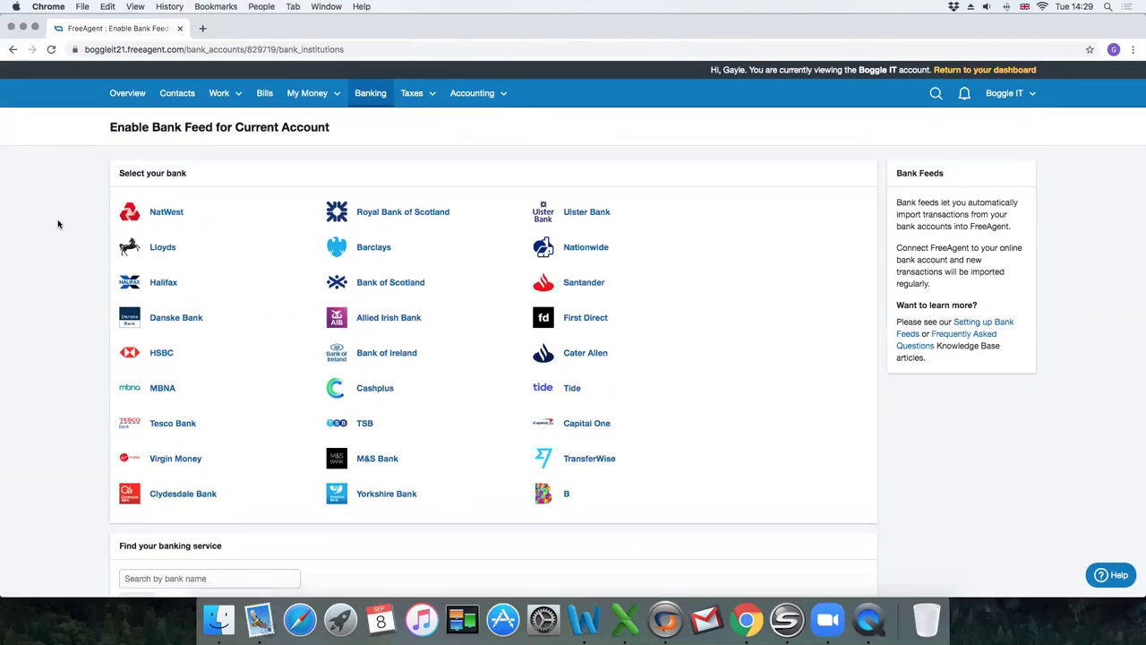
pyautogui.scroll(-2, 58, 224)
pyautogui.scroll(2, 58, 224)
pyautogui.scroll(-1, 59, 224)
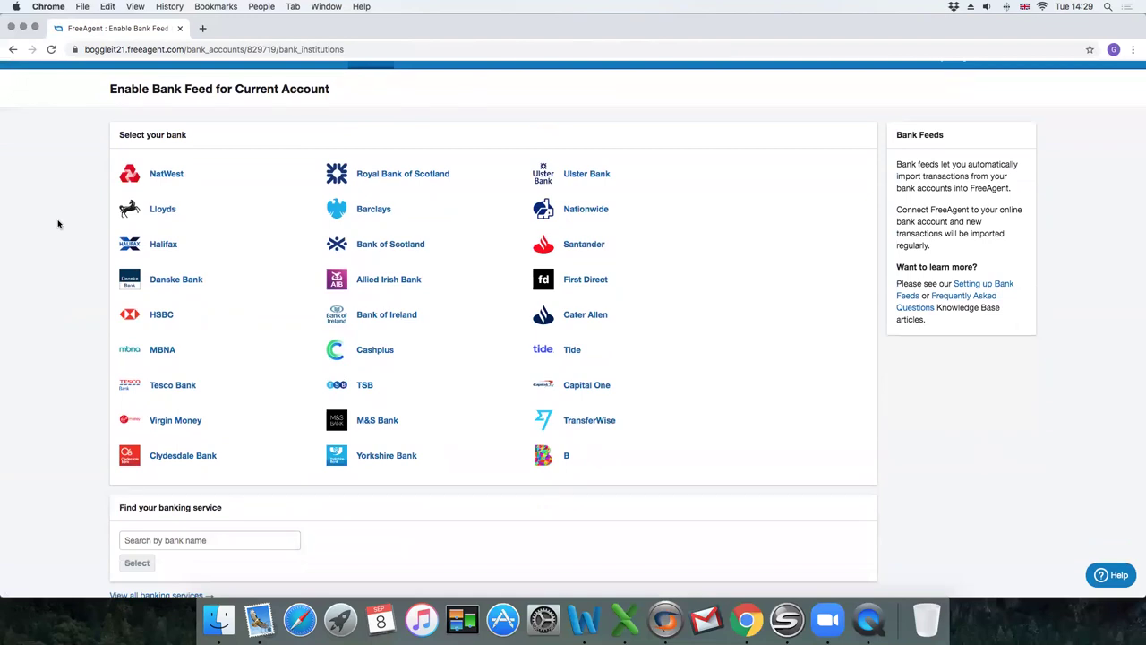
pyautogui.scroll(-1, 59, 223)
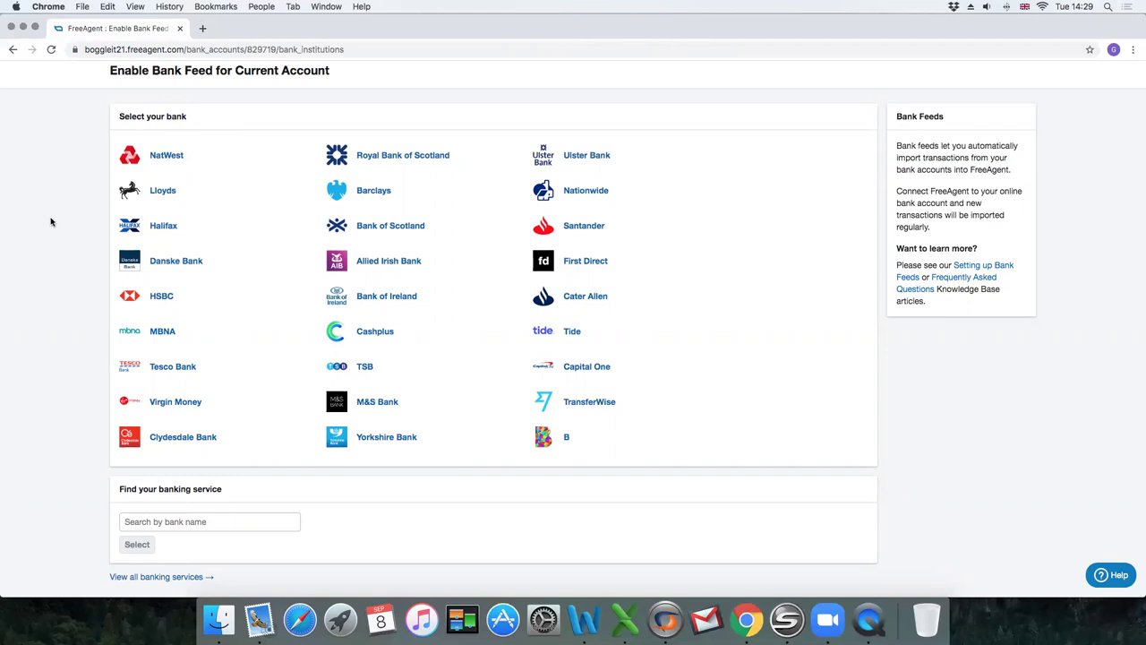
pyautogui.click(175, 511)
pyautogui.scroll(-1, 124, 520)
pyautogui.scroll(-2, 122, 517)
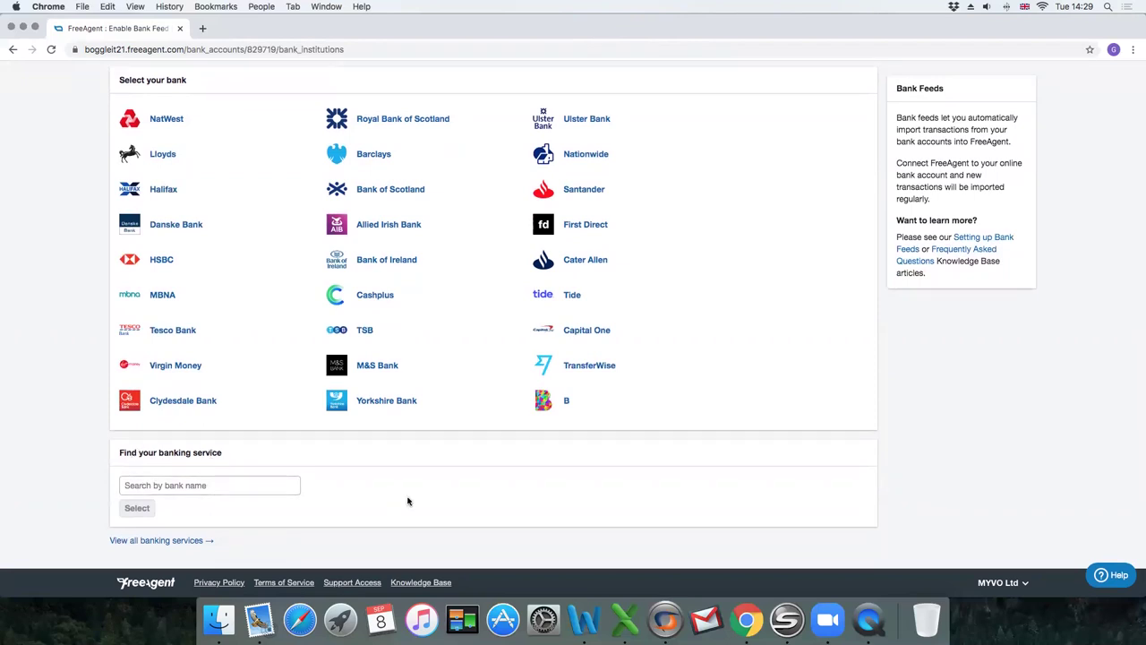
pyautogui.scroll(5, 719, 197)
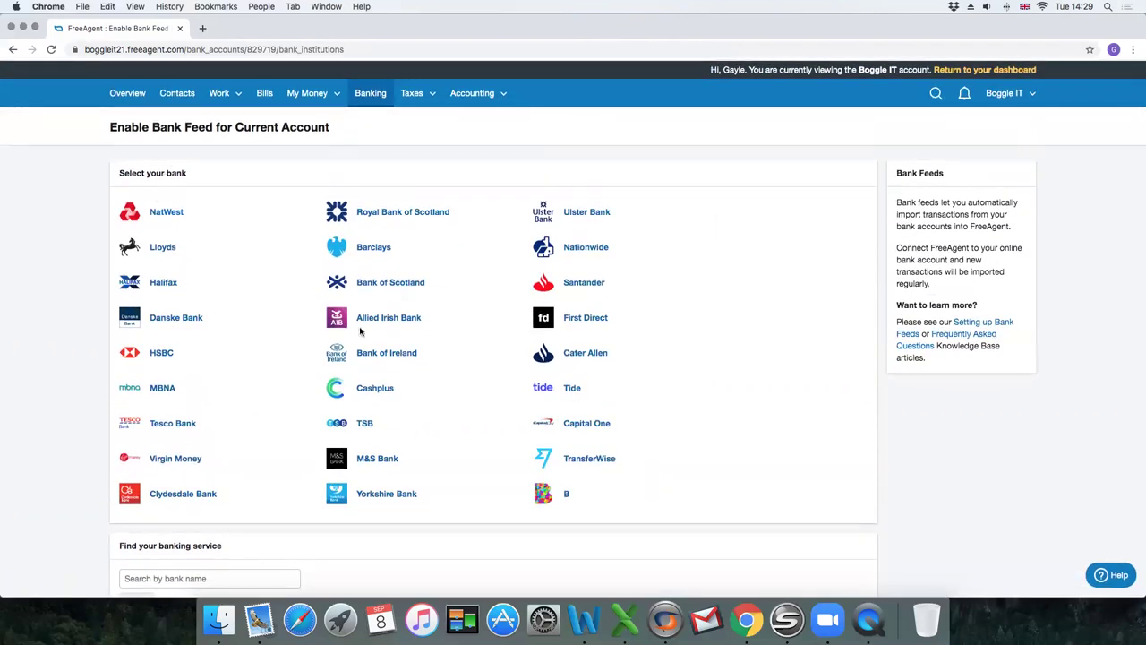
pyautogui.click(587, 283)
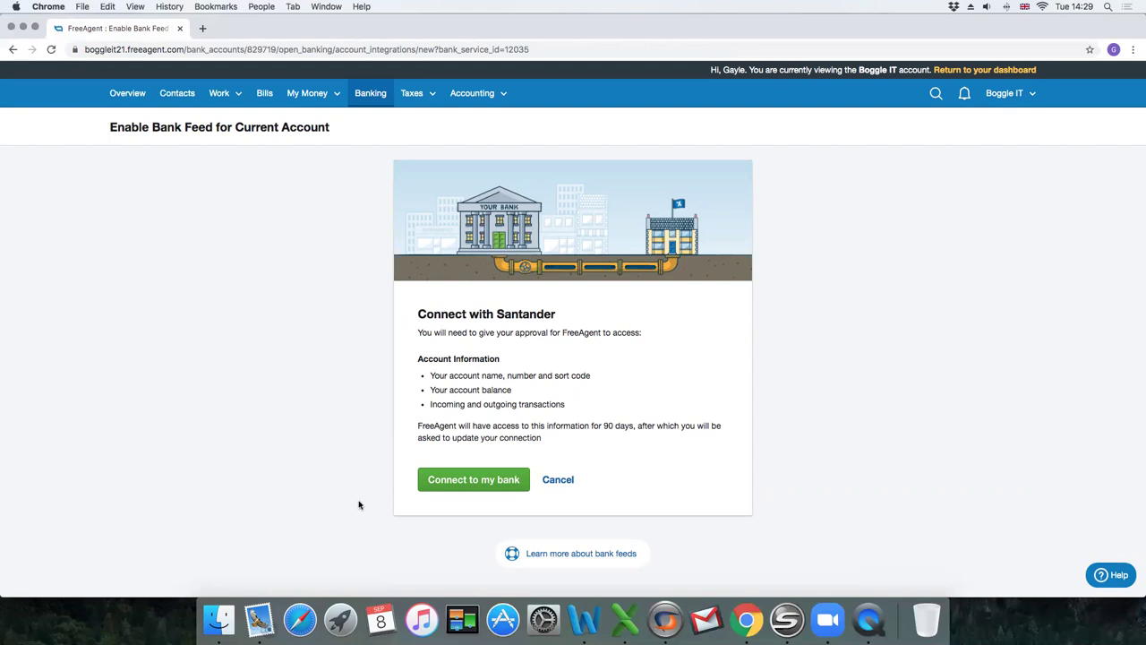
# Approve connecting to Santander and switch to the business log-on option.
pyautogui.click(471, 482)
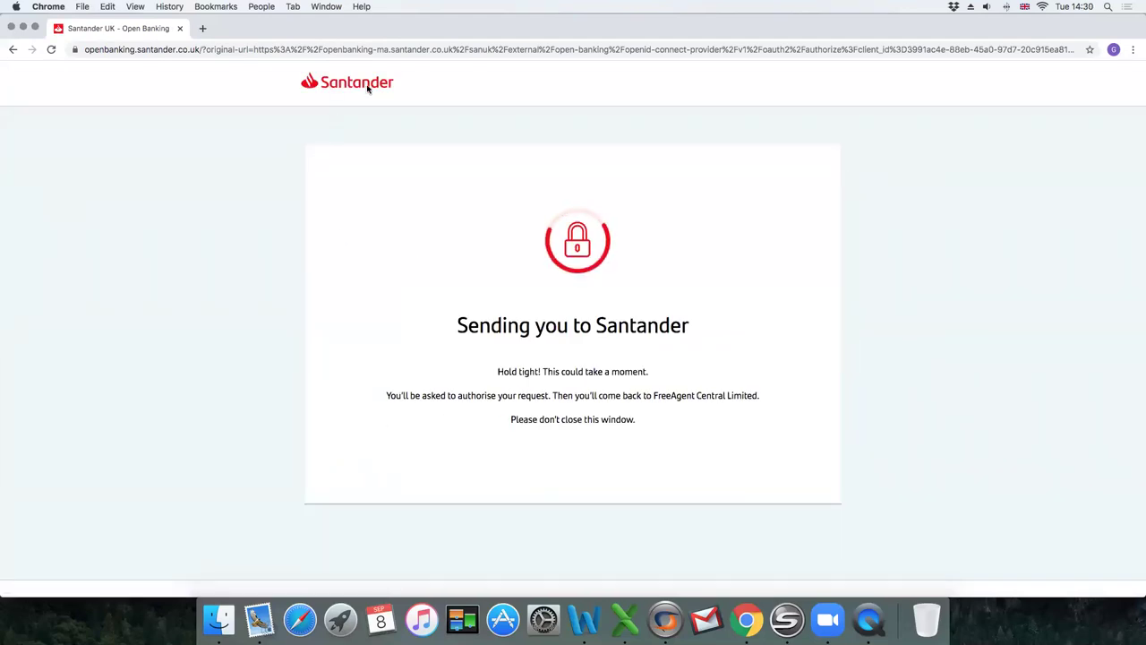
pyautogui.scroll(-2, 386, 296)
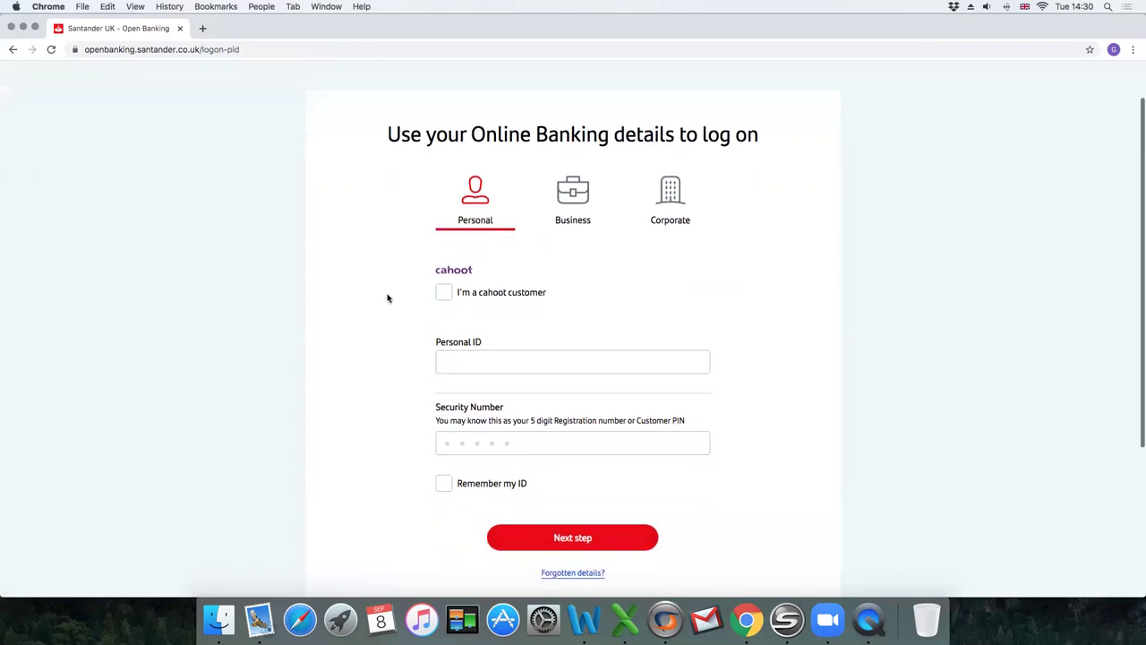
pyautogui.click(588, 179)
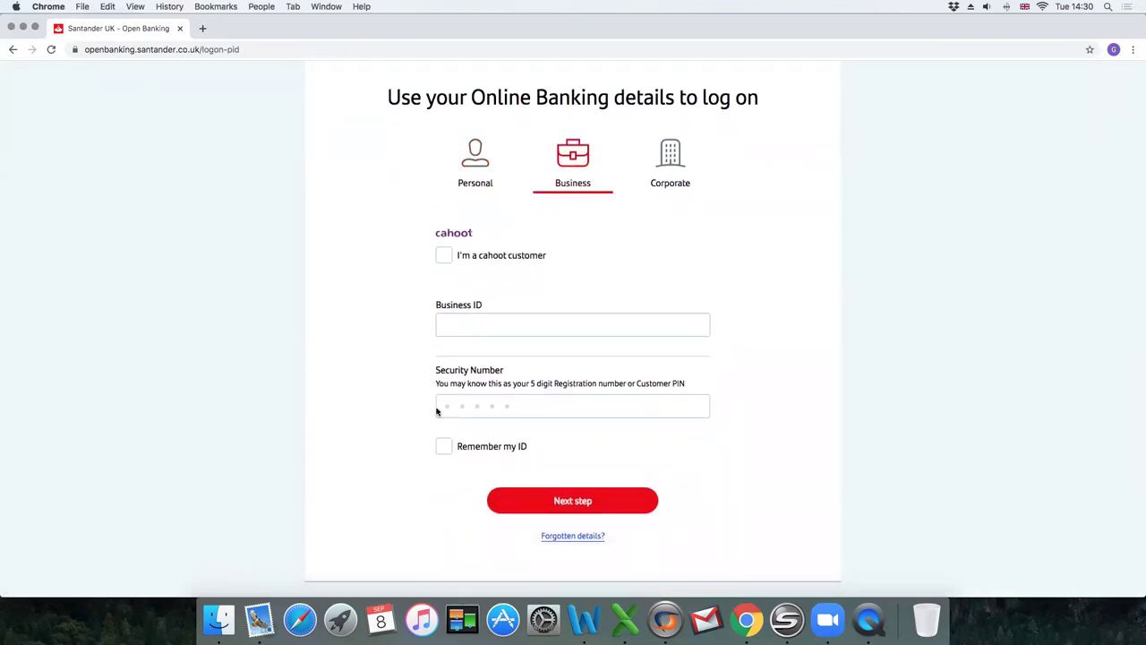
# Cancel the Santander log-on and exit without authorising the connection.
pyautogui.scroll(-2, 389, 427)
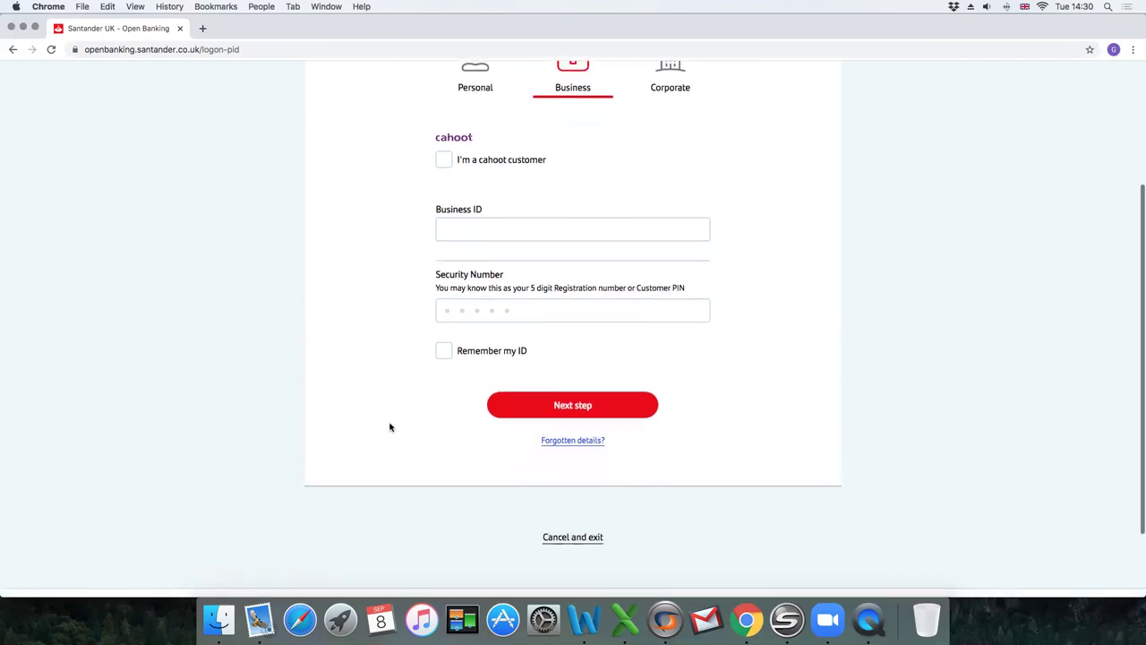
pyautogui.scroll(2, 364, 238)
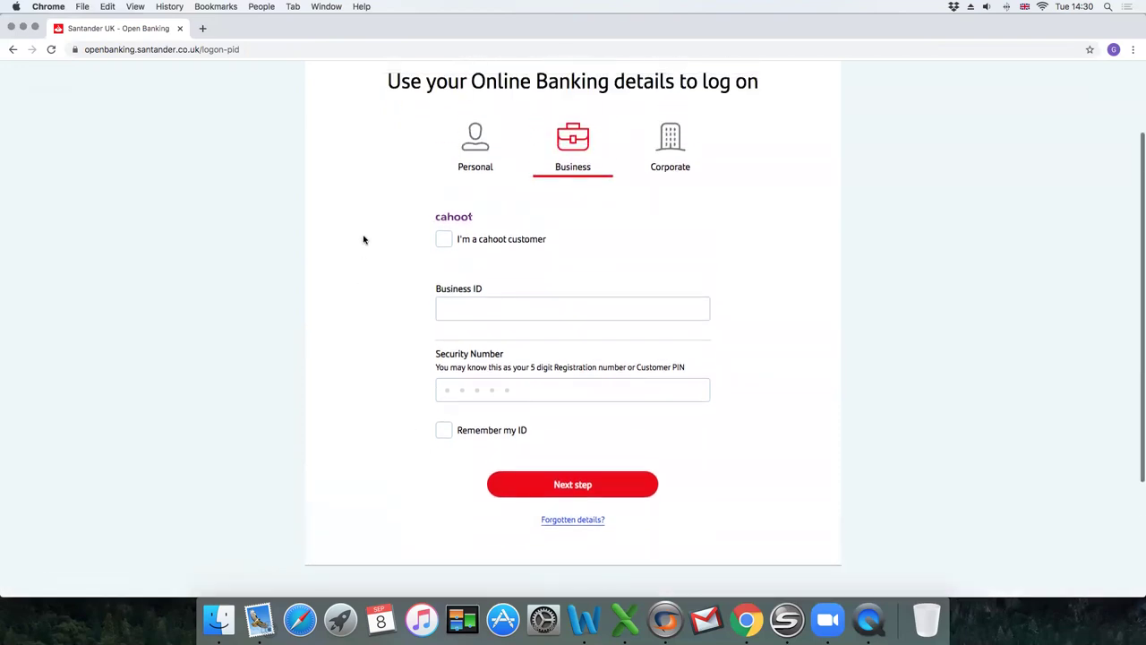
pyautogui.scroll(-2, 579, 489)
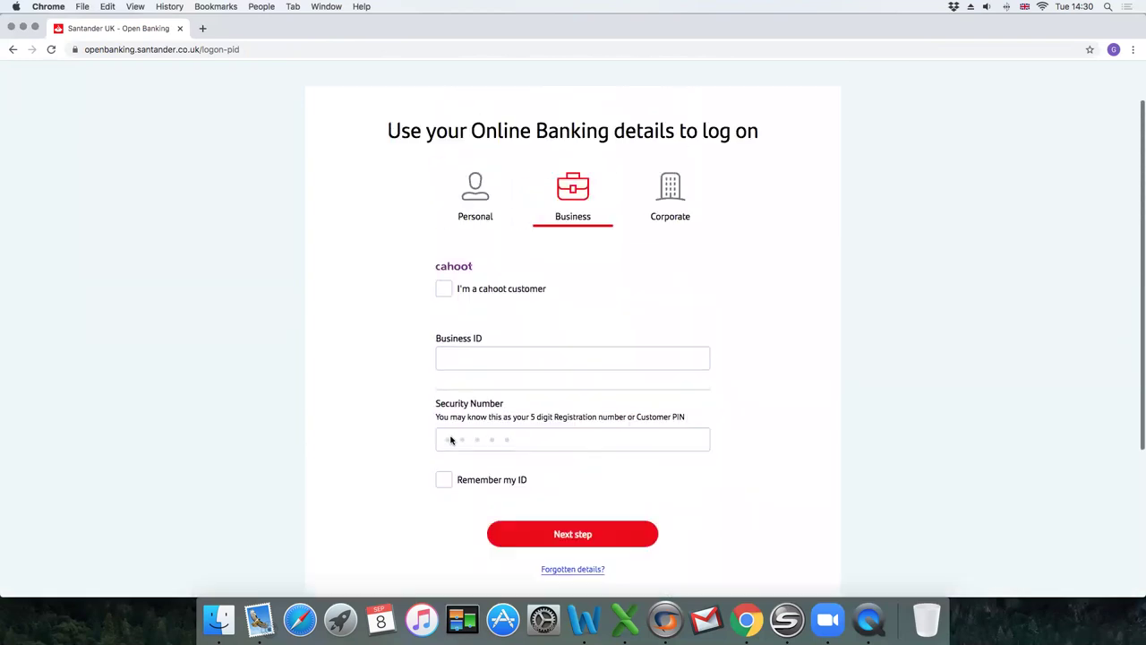
pyautogui.scroll(2, 452, 440)
pyautogui.scroll(-3, 386, 430)
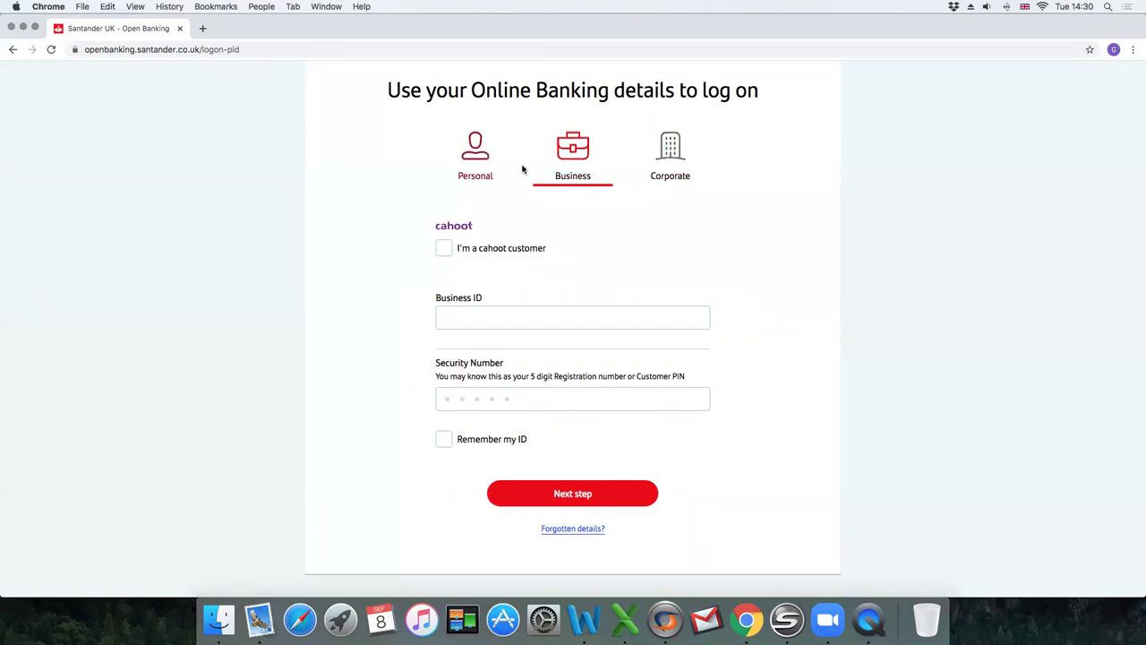
pyautogui.scroll(-5, 673, 509)
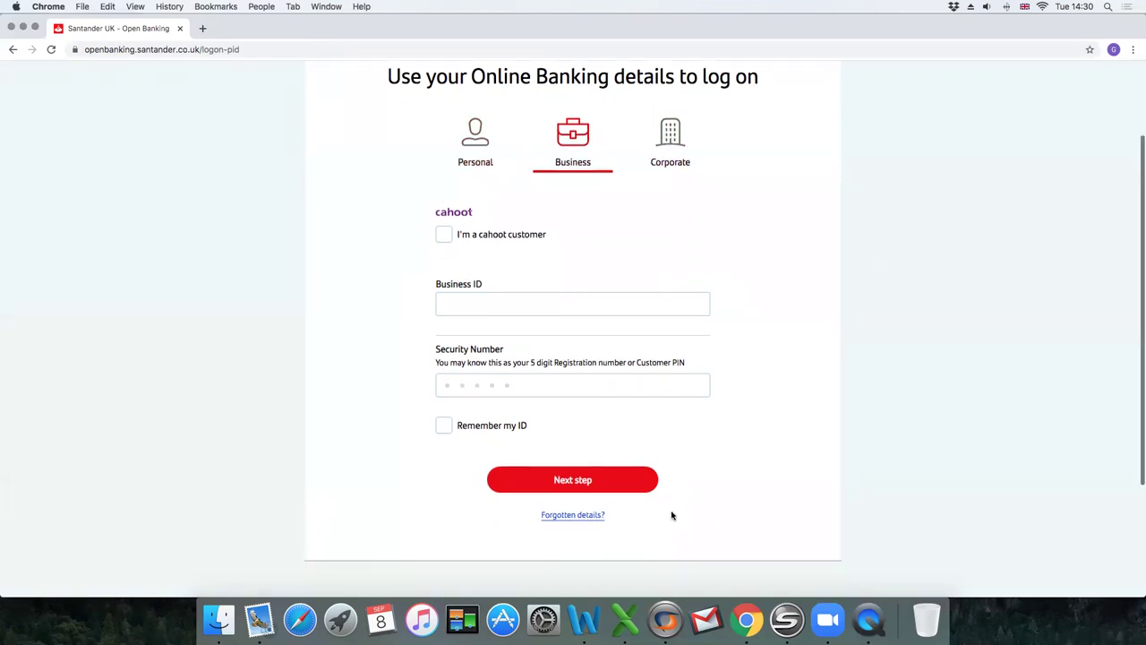
pyautogui.click(575, 443)
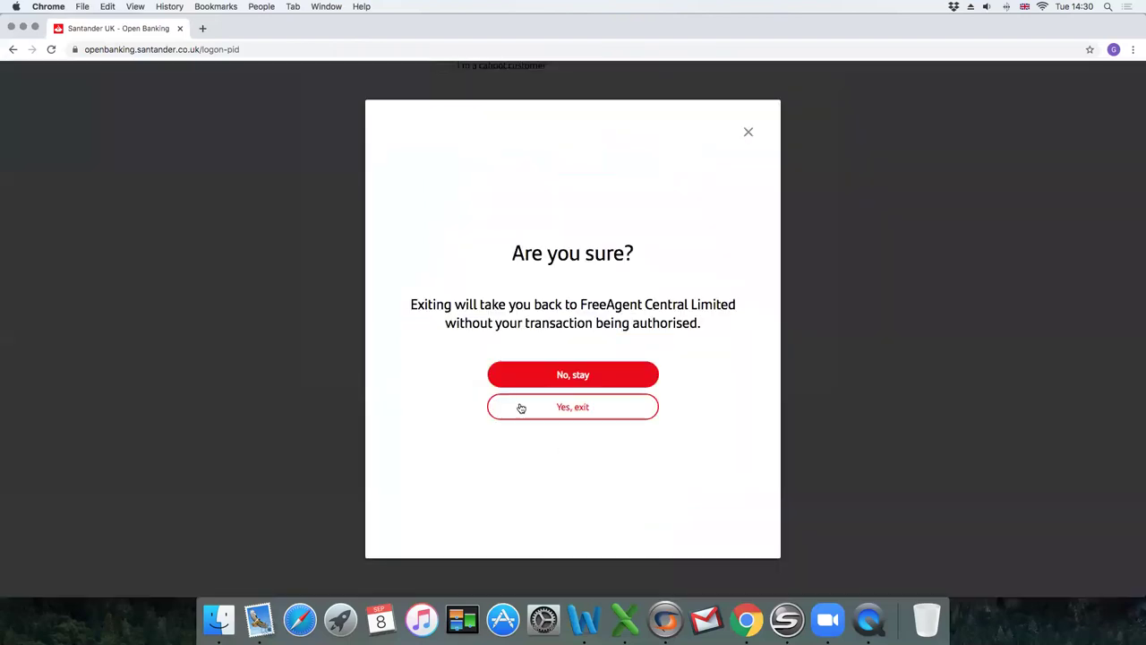
pyautogui.click(580, 408)
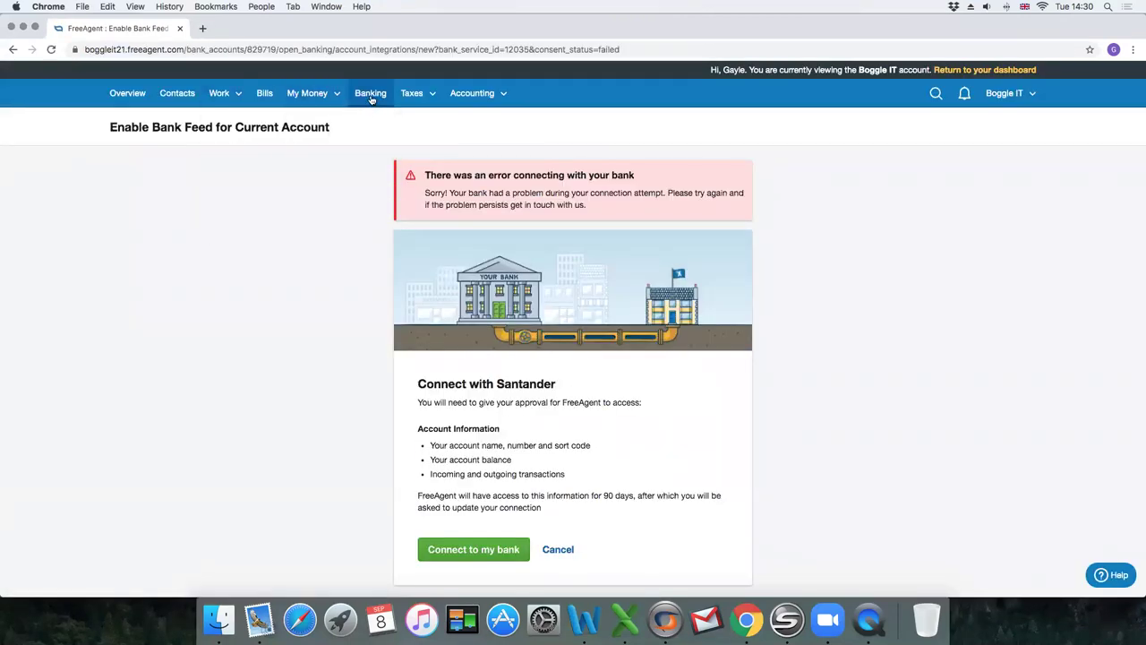
# Return to the Bank Accounts Summary and open the empty Current Account.
pyautogui.click(363, 95)
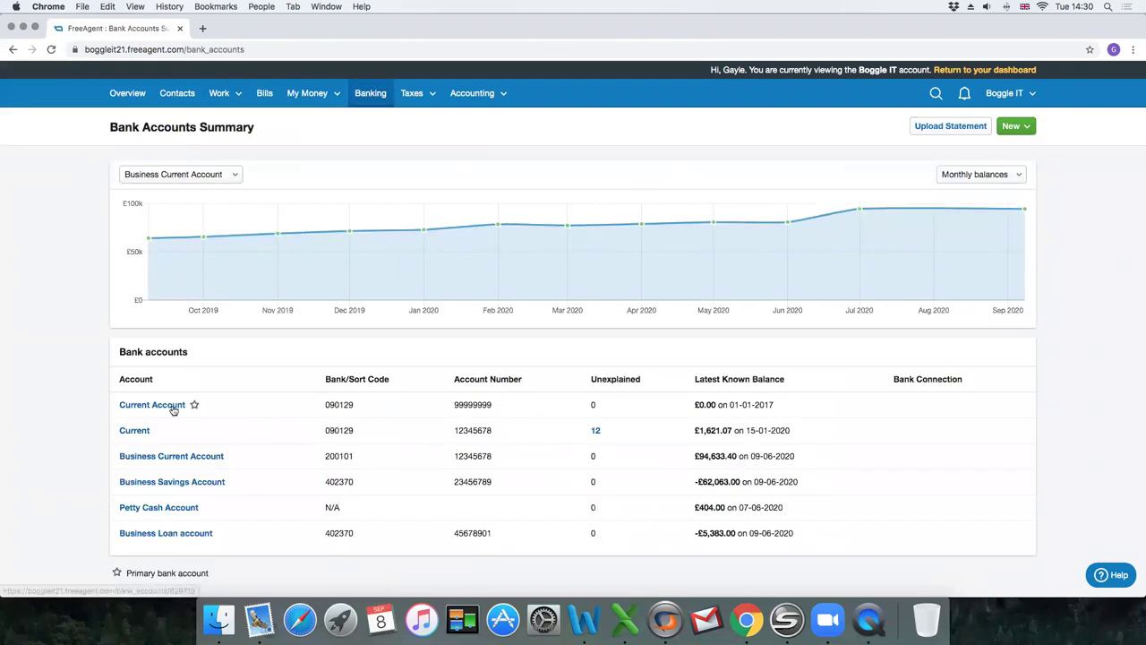
pyautogui.click(167, 405)
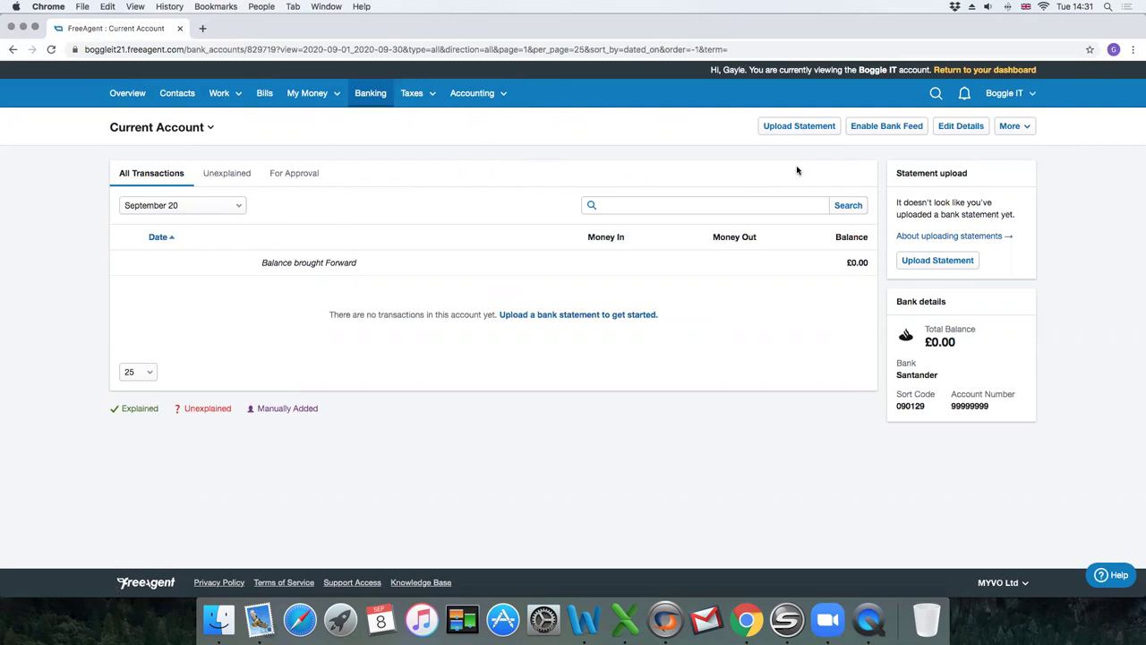
# Go to the Current Account's Upload a bank statement page.
pyautogui.click(802, 124)
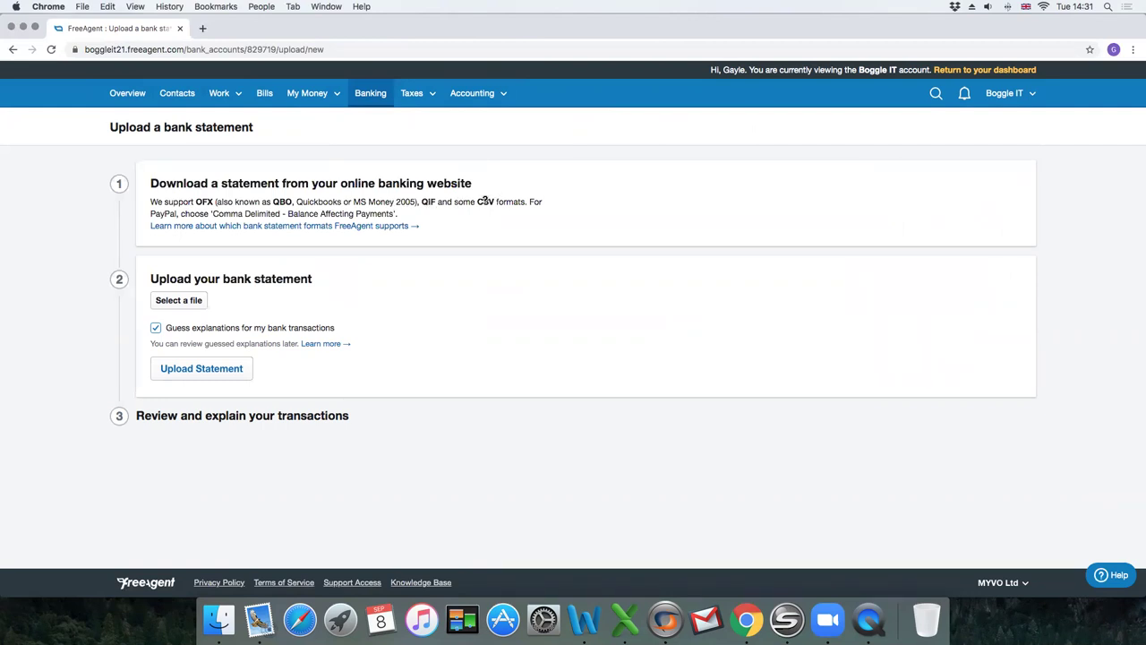
pyautogui.moveTo(485, 204)
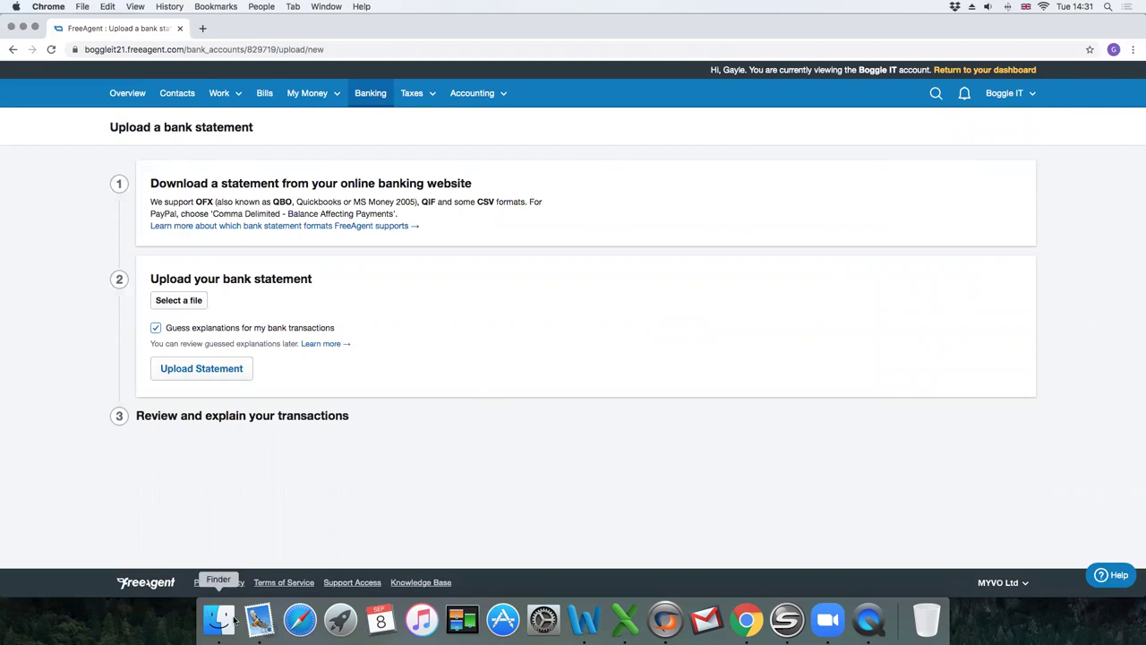
# Open bank upload.csv from the desktop in a maximised Excel window.
pyautogui.click(23, 27)
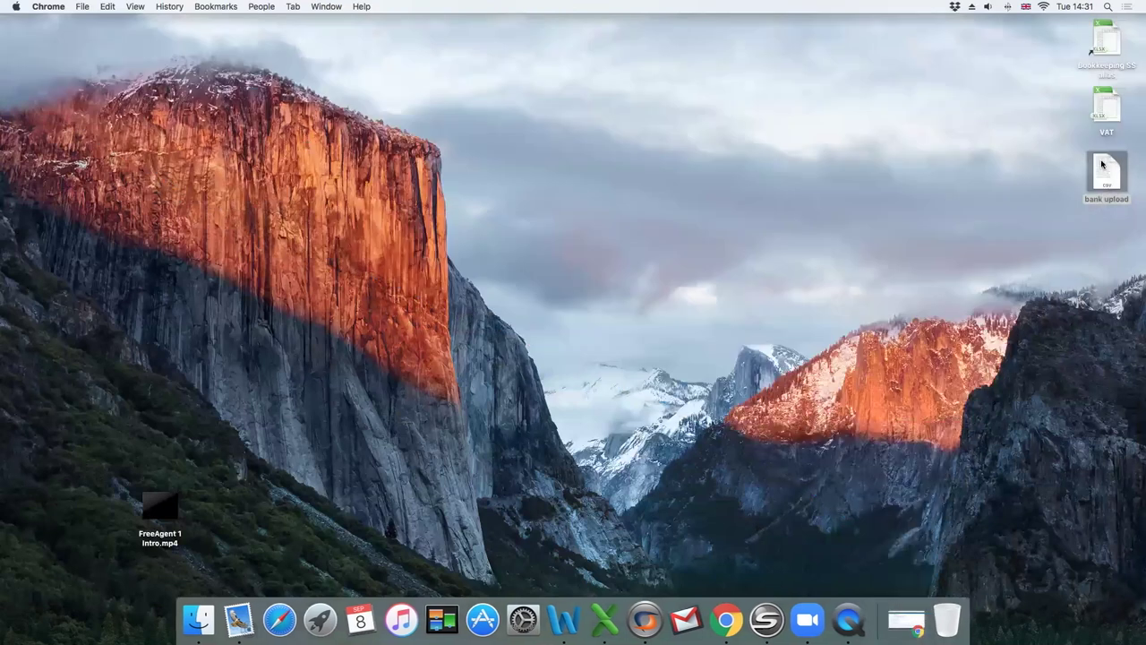
pyautogui.doubleClick(1102, 166)
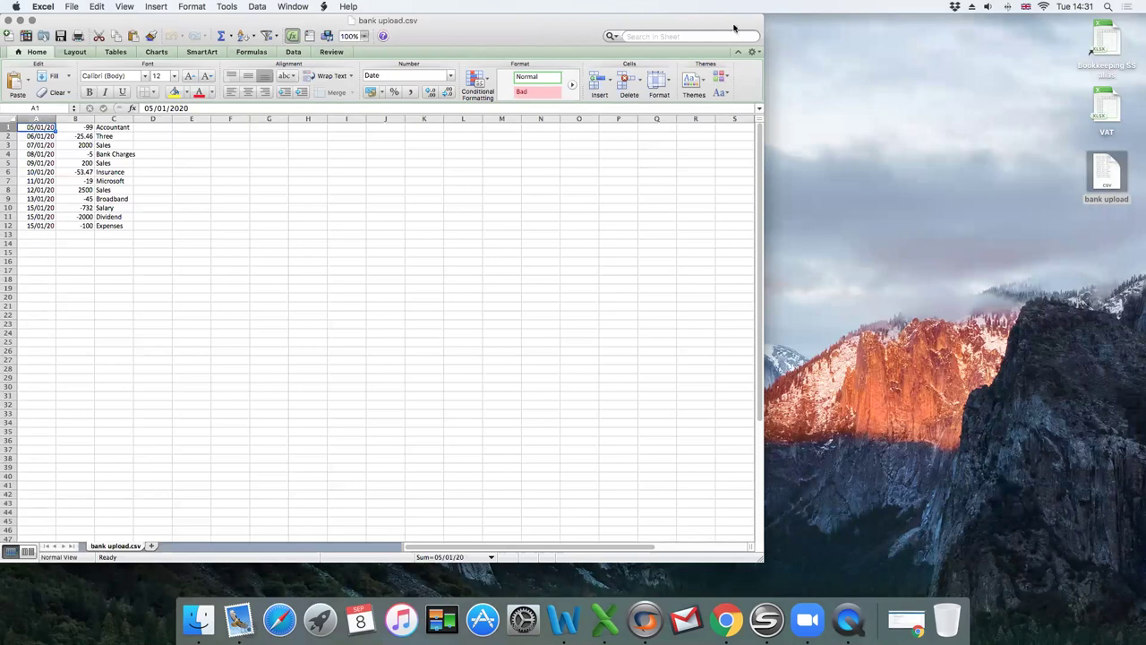
pyautogui.doubleClick(763, 20)
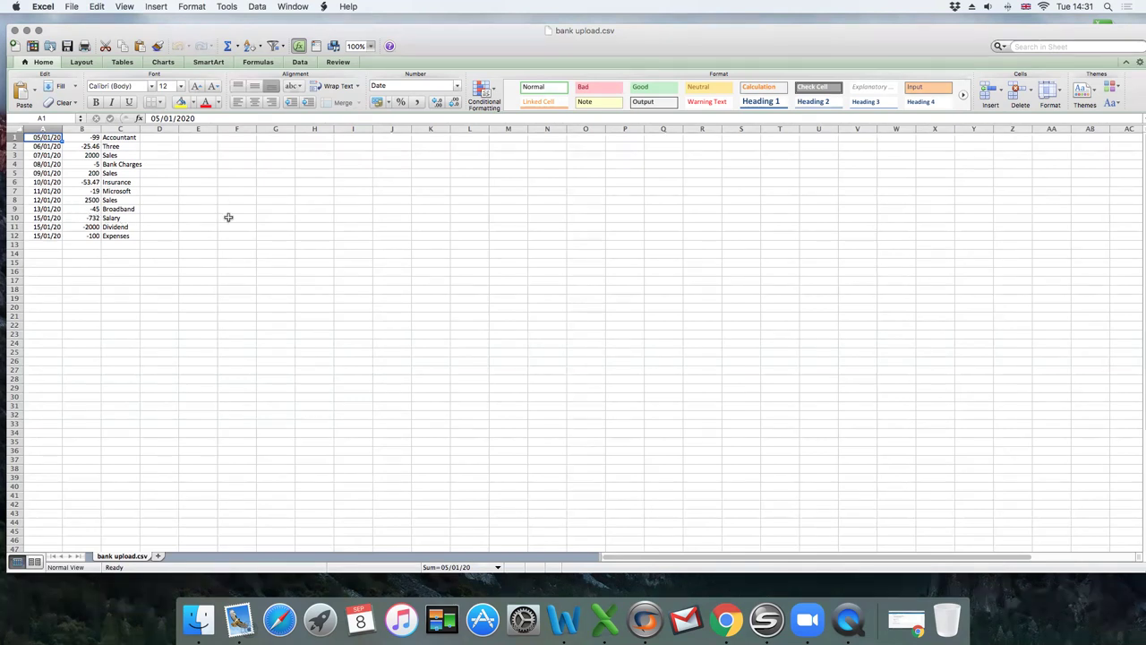
# Format column A as dates in the 15/03/2005 style.
pyautogui.rightClick(50, 130)
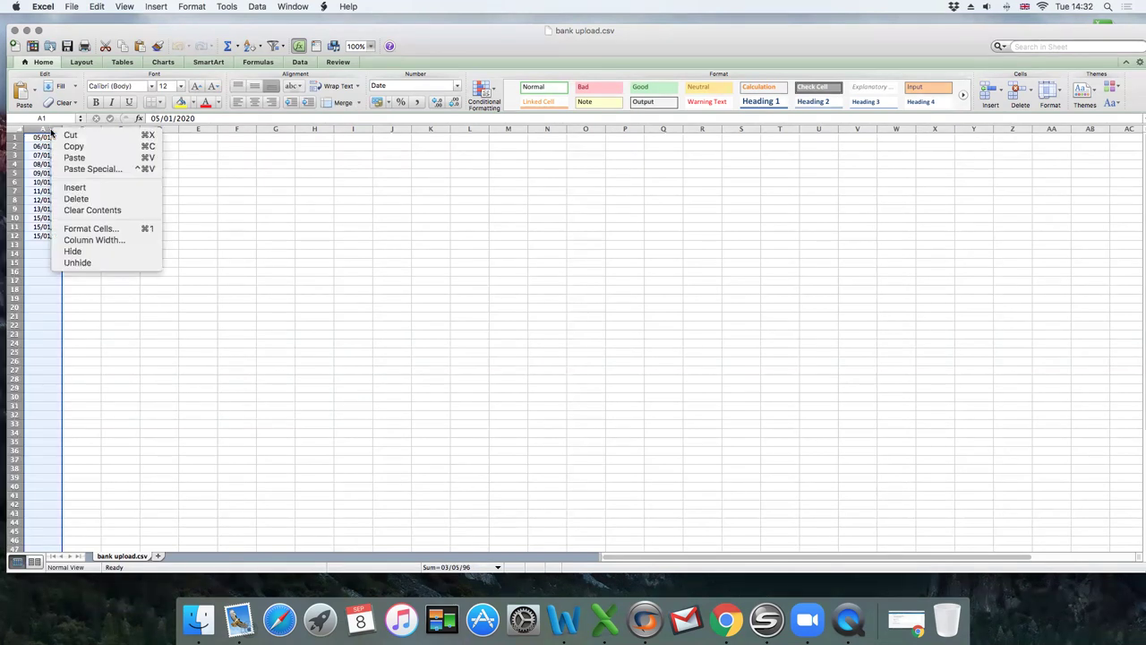
pyautogui.click(98, 227)
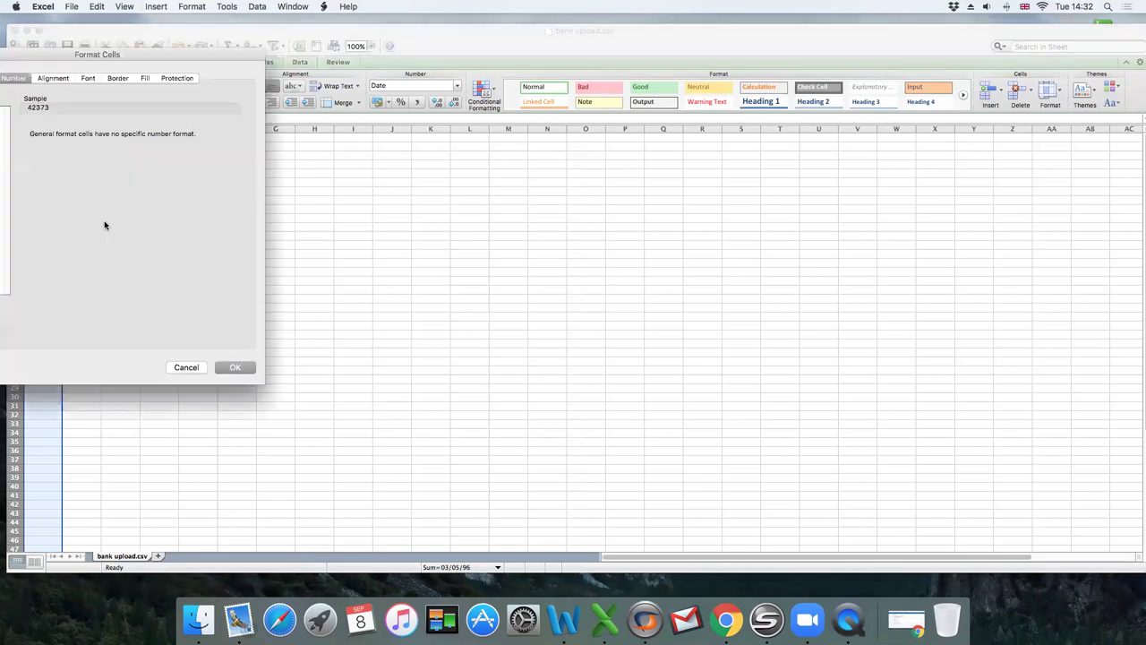
pyautogui.moveTo(78, 59); pyautogui.dragTo(378, 127)
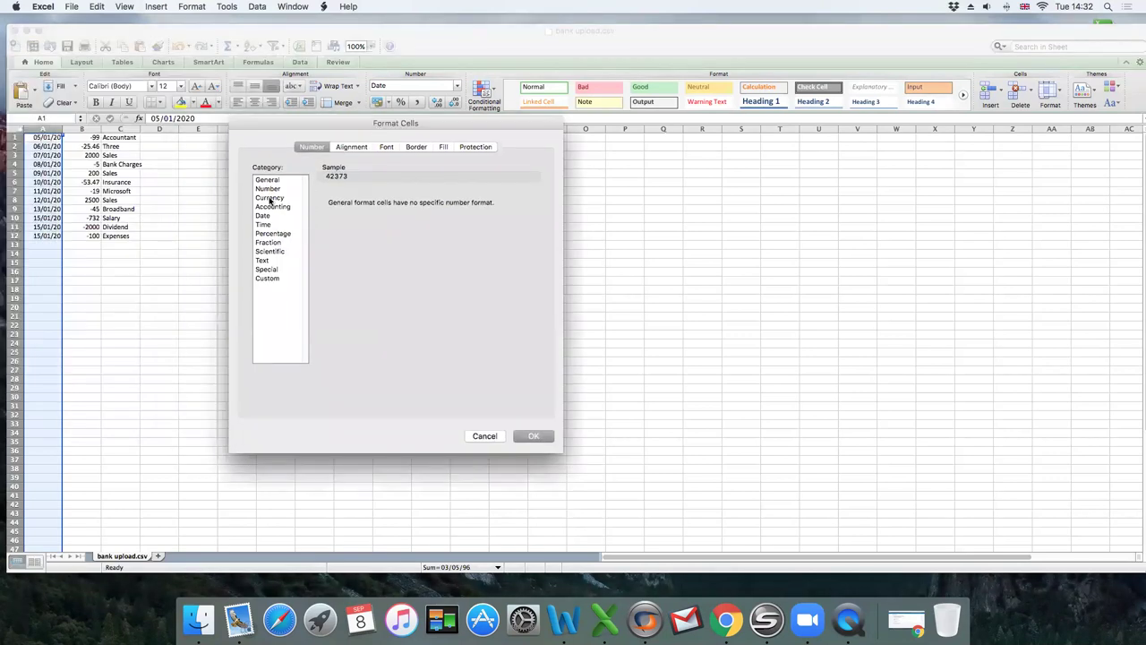
pyautogui.click(273, 217)
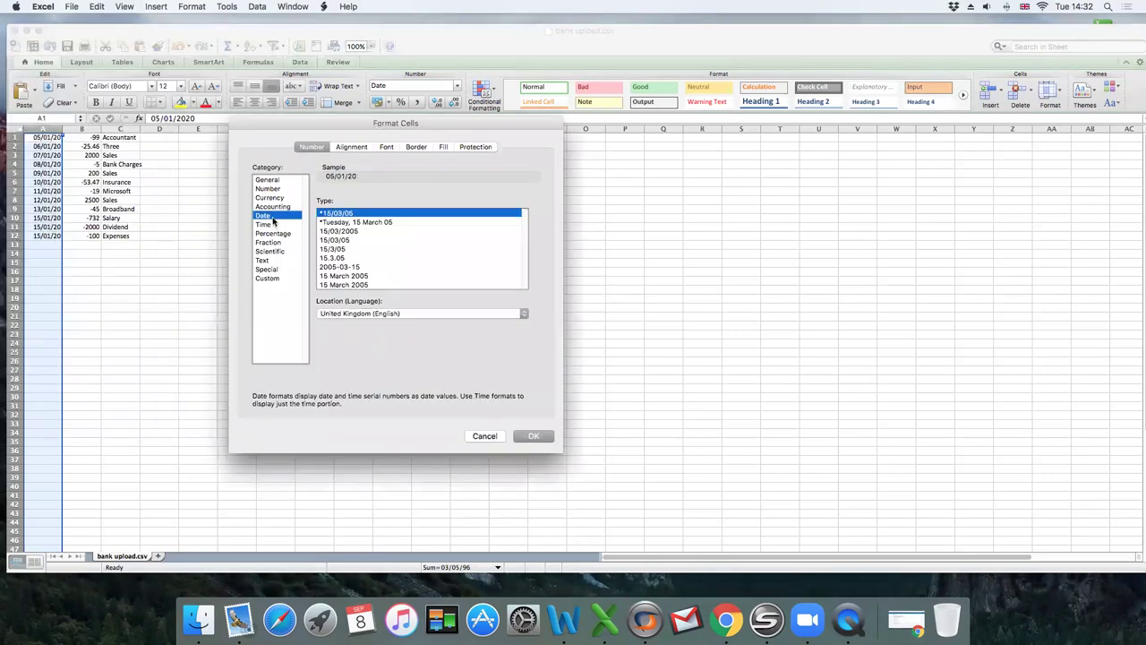
pyautogui.click(330, 232)
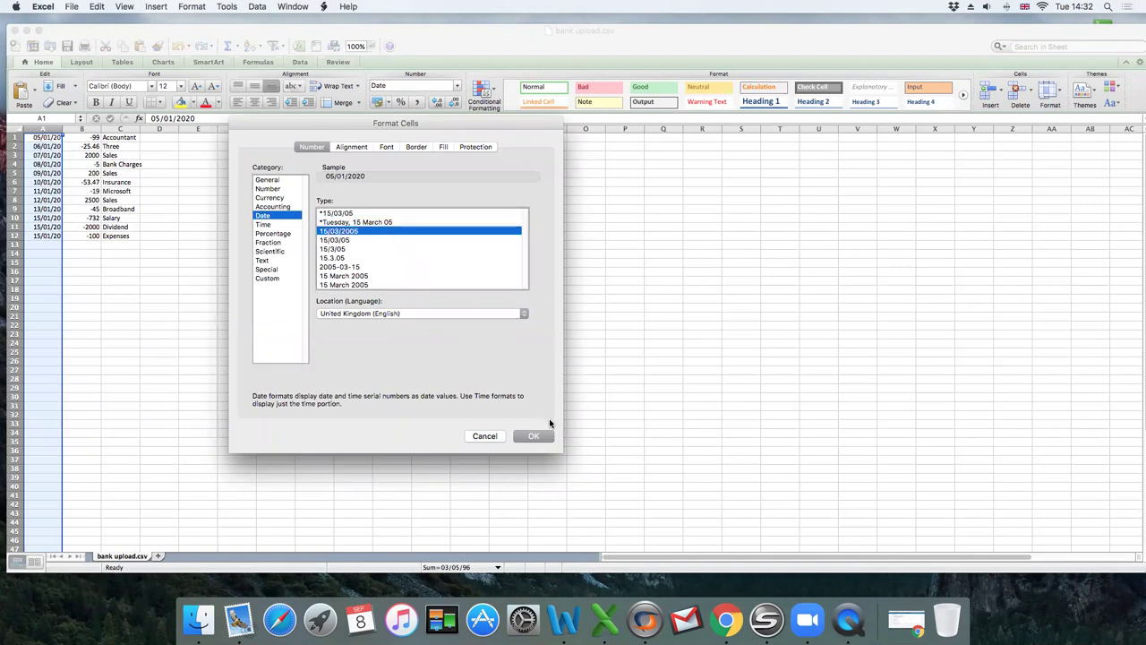
pyautogui.click(534, 436)
# Format column B amounts as Number with 2 decimal places.
pyautogui.click(78, 128)
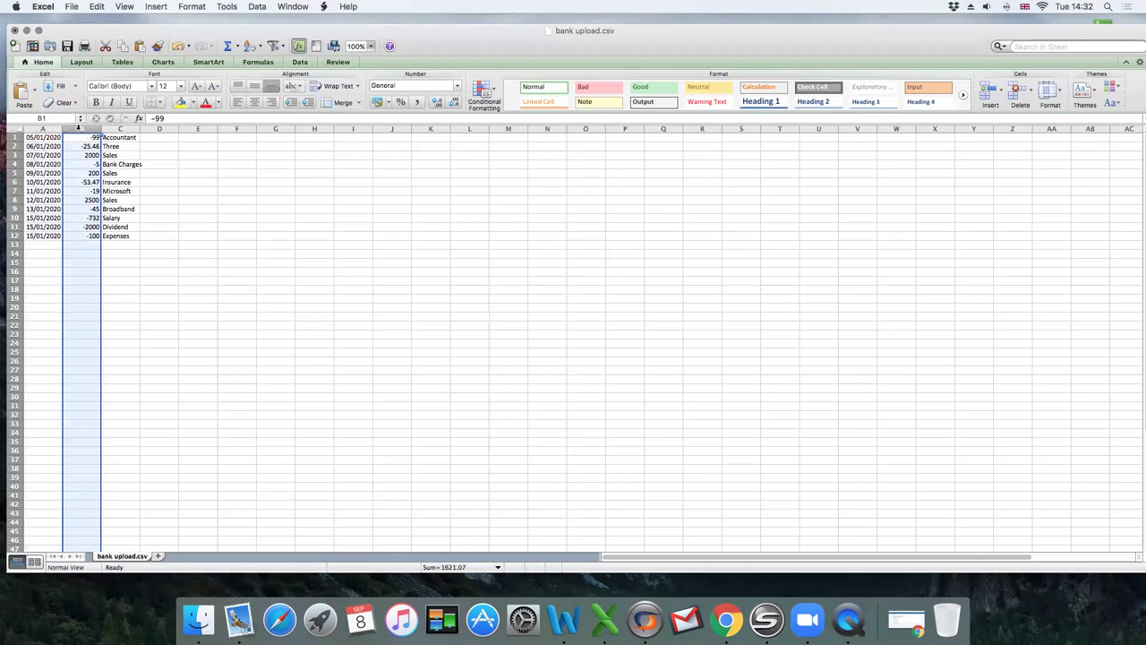
pyautogui.rightClick(79, 128)
pyautogui.click(133, 230)
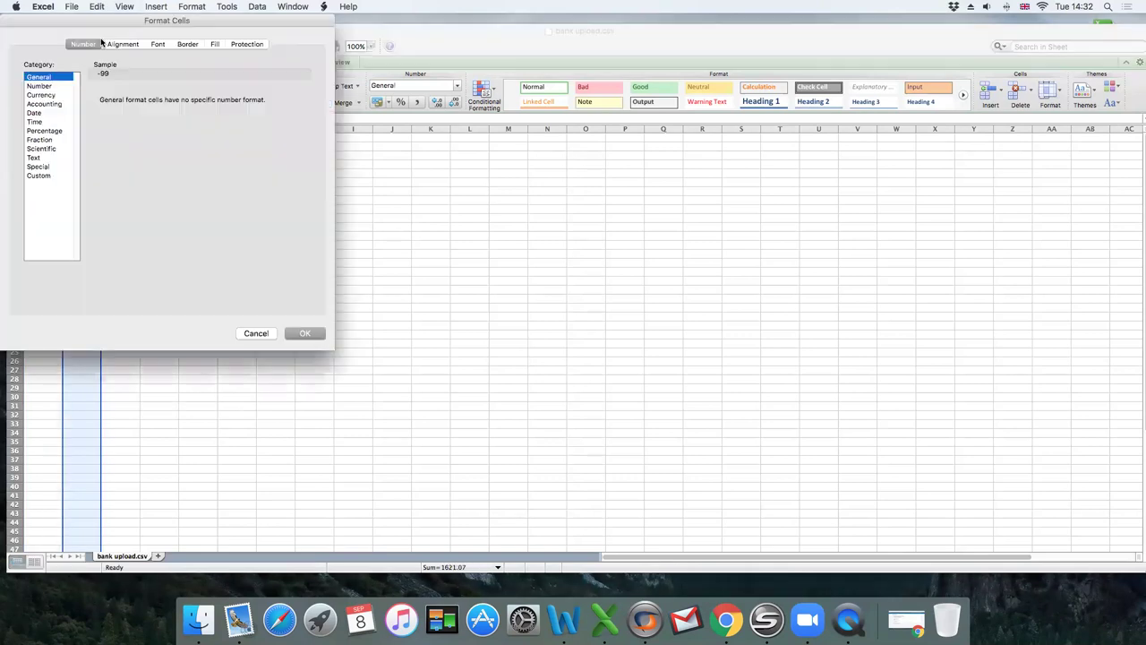
pyautogui.moveTo(99, 33); pyautogui.dragTo(375, 106)
pyautogui.click(328, 165)
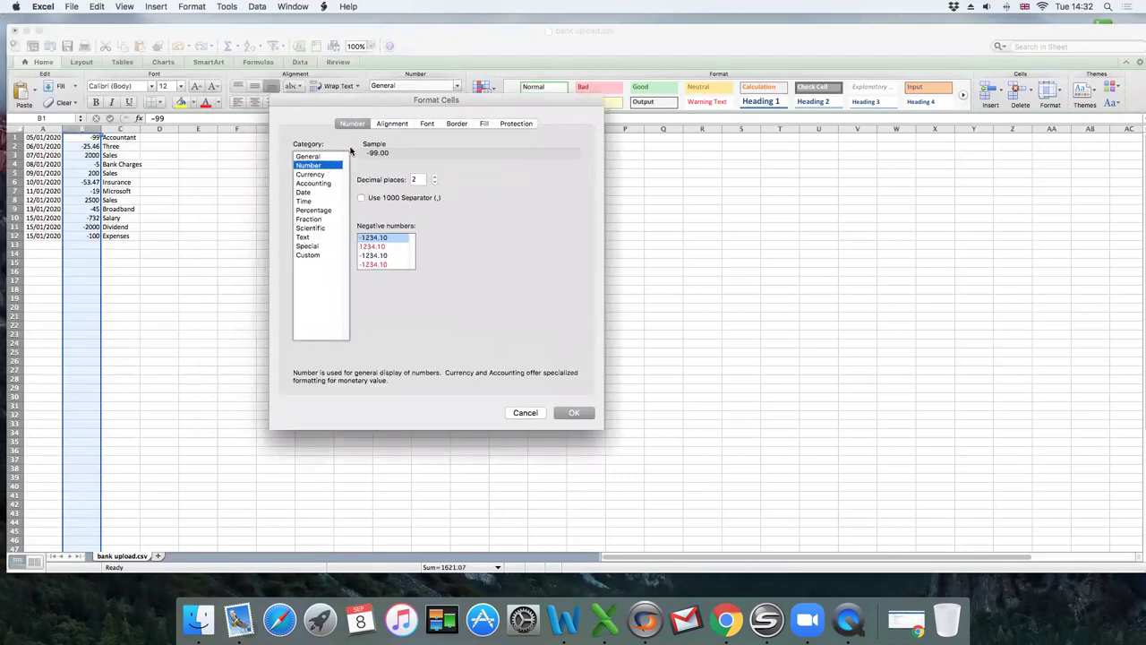
pyautogui.click(570, 412)
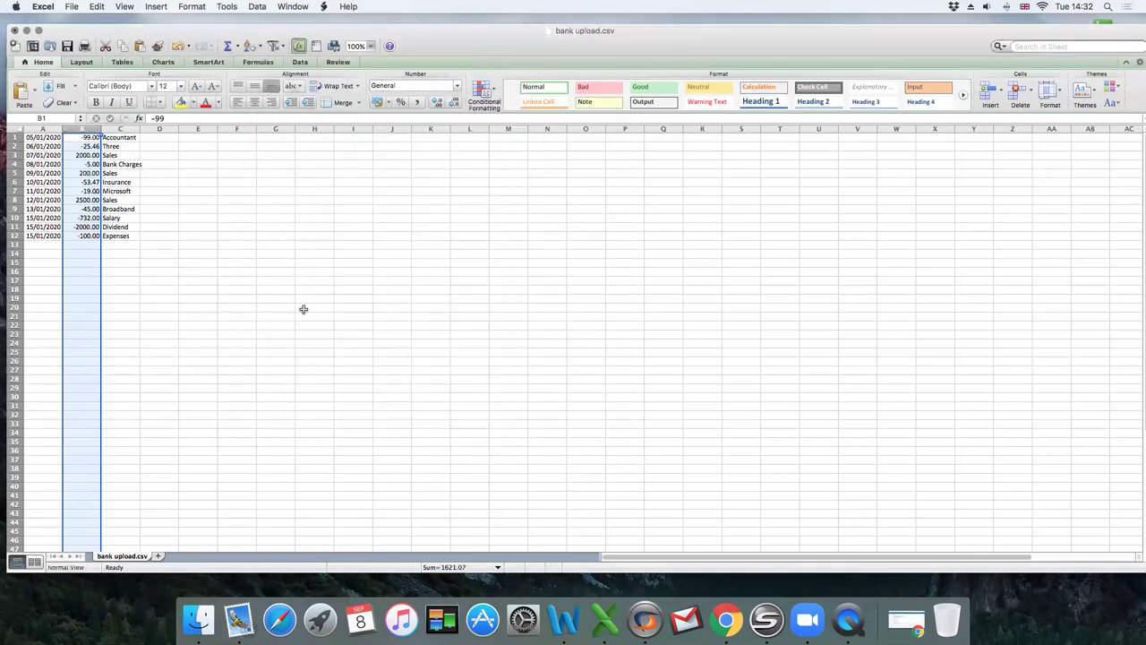
# Save the sheet as CSV file bank upload2.csv, keeping the CSV format.
pyautogui.click(72, 6)
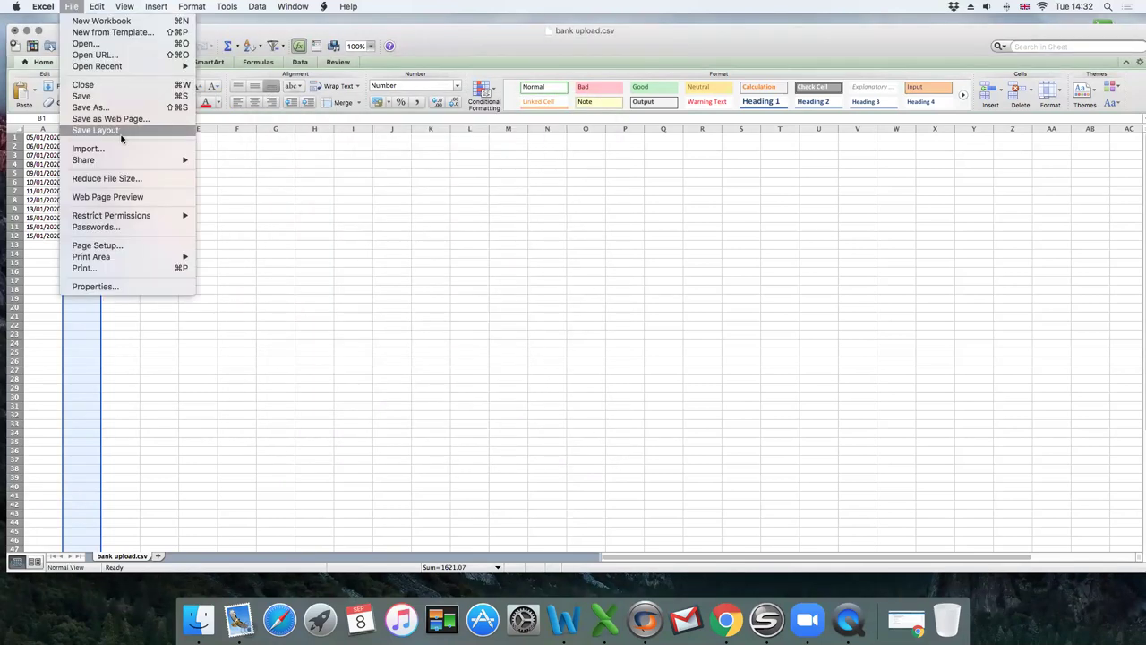
pyautogui.click(117, 114)
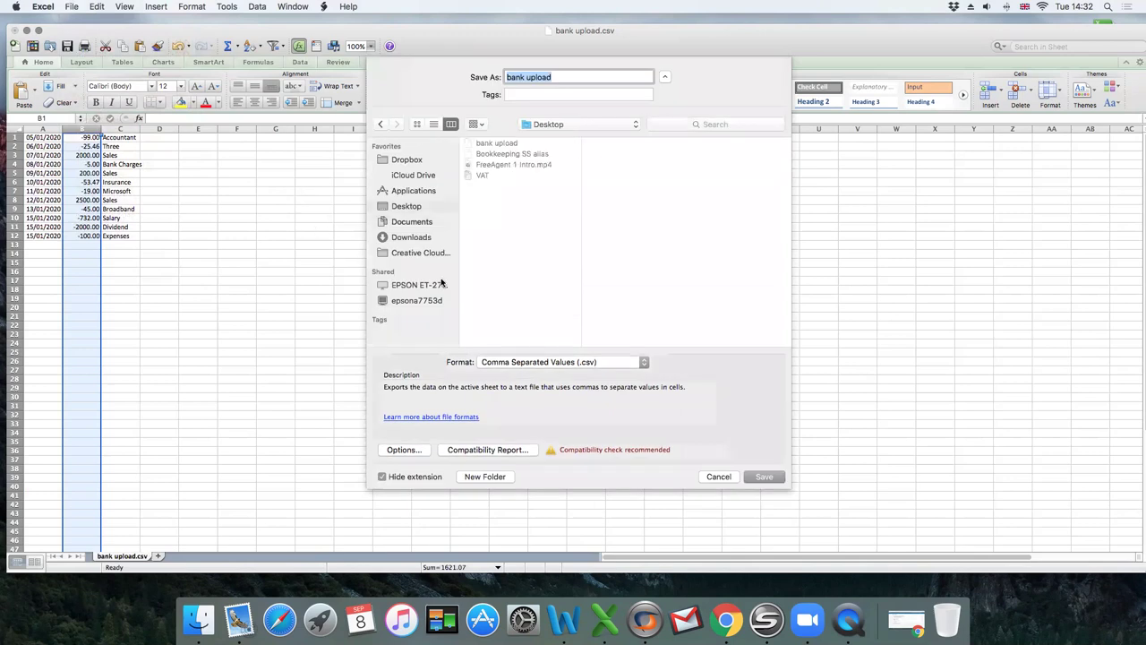
pyautogui.click(764, 476)
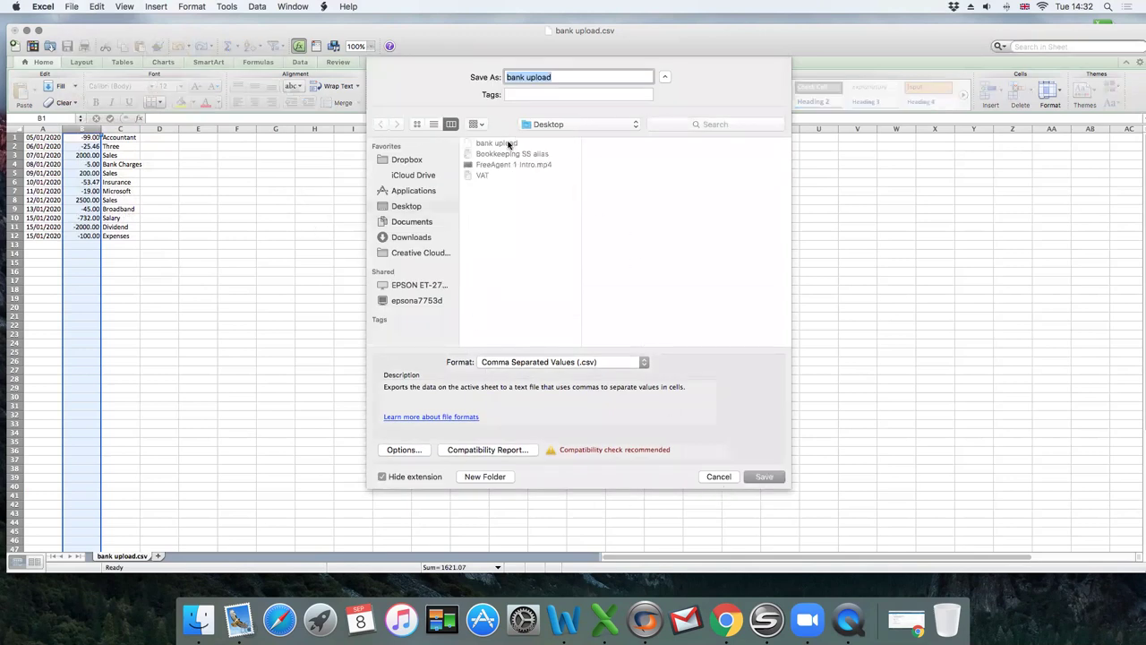
pyautogui.click(625, 94)
pyautogui.click(779, 476)
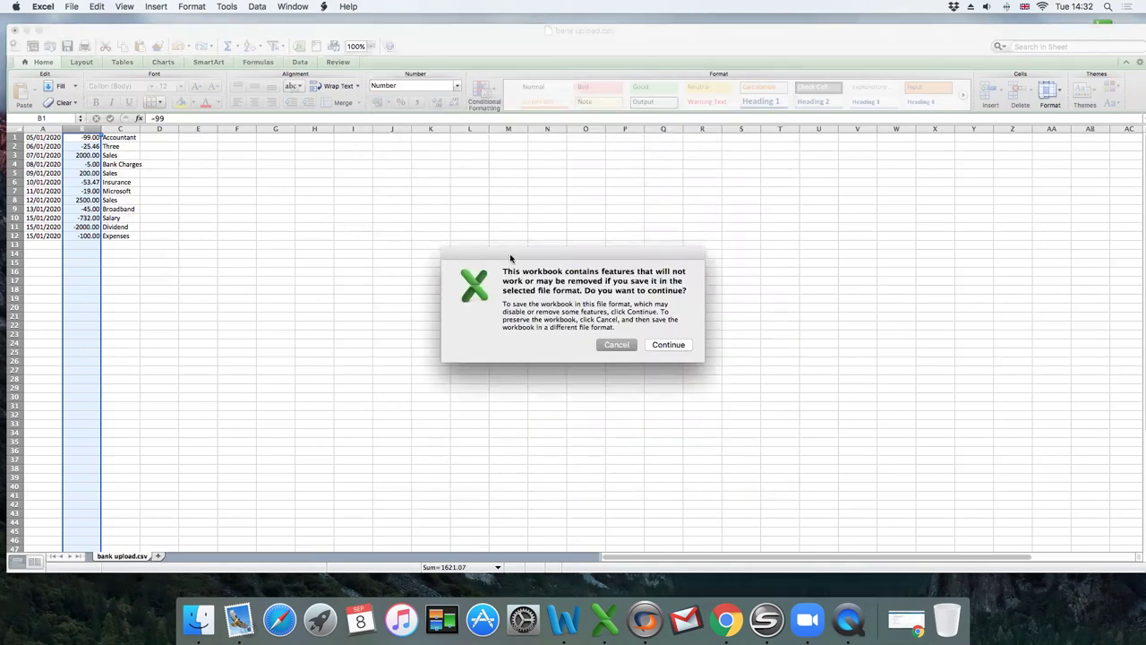
pyautogui.click(668, 345)
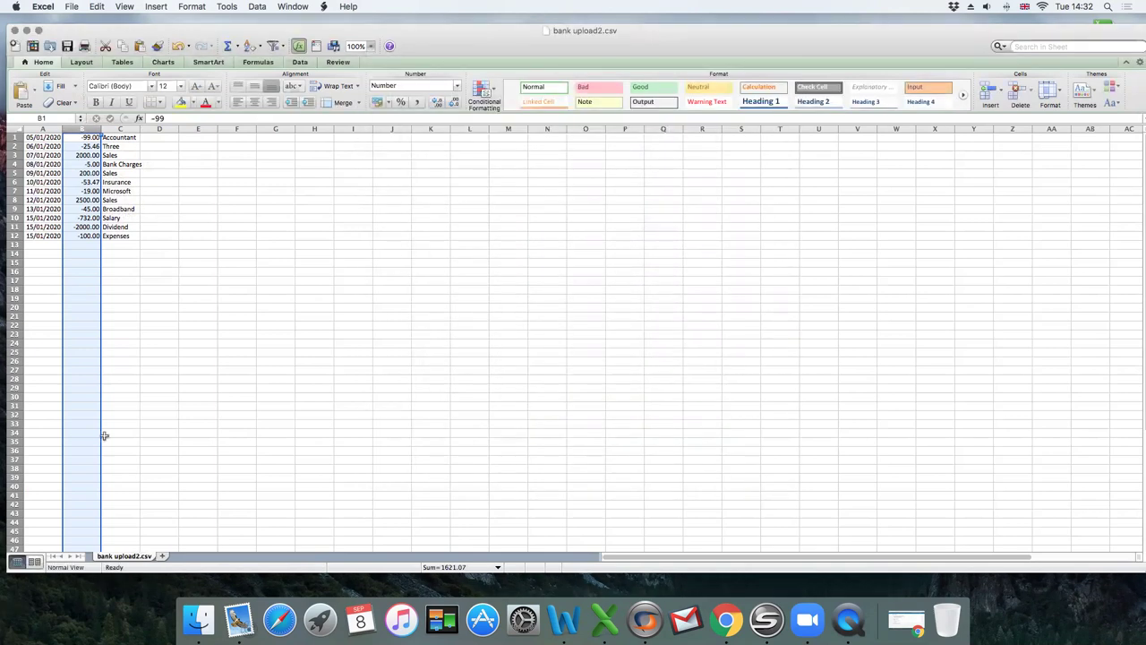
# Upload the bank upload CSV statement and review its 12 new Current Account transactions.
pyautogui.click(906, 619)
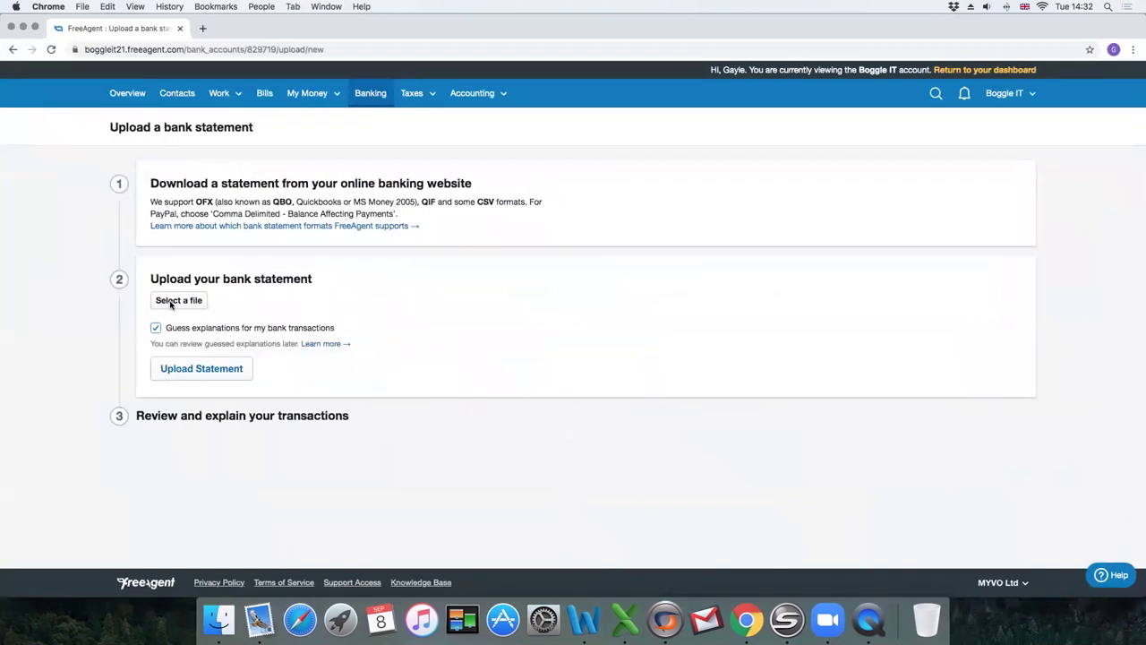
pyautogui.click(166, 302)
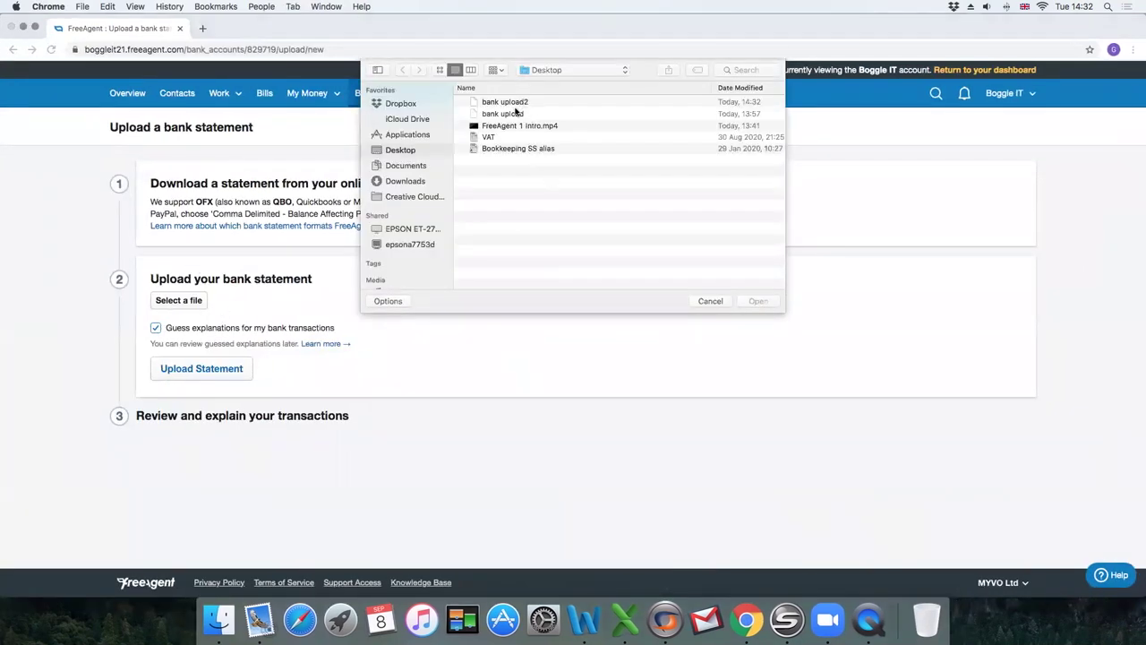
pyautogui.click(515, 111)
pyautogui.click(763, 301)
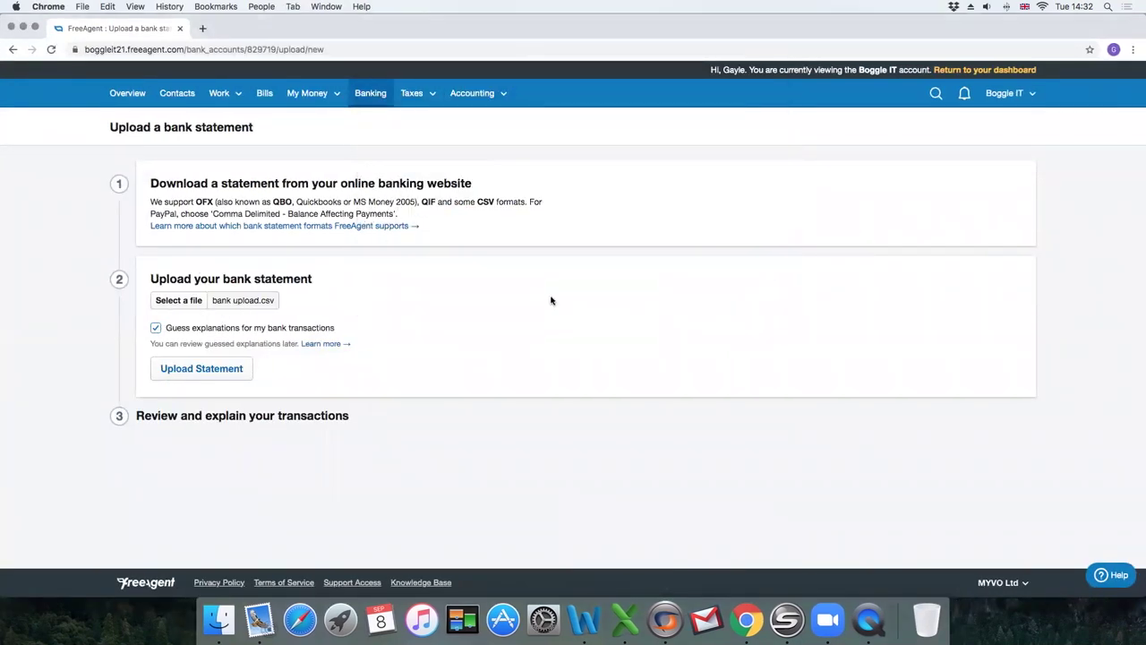
pyautogui.click(190, 368)
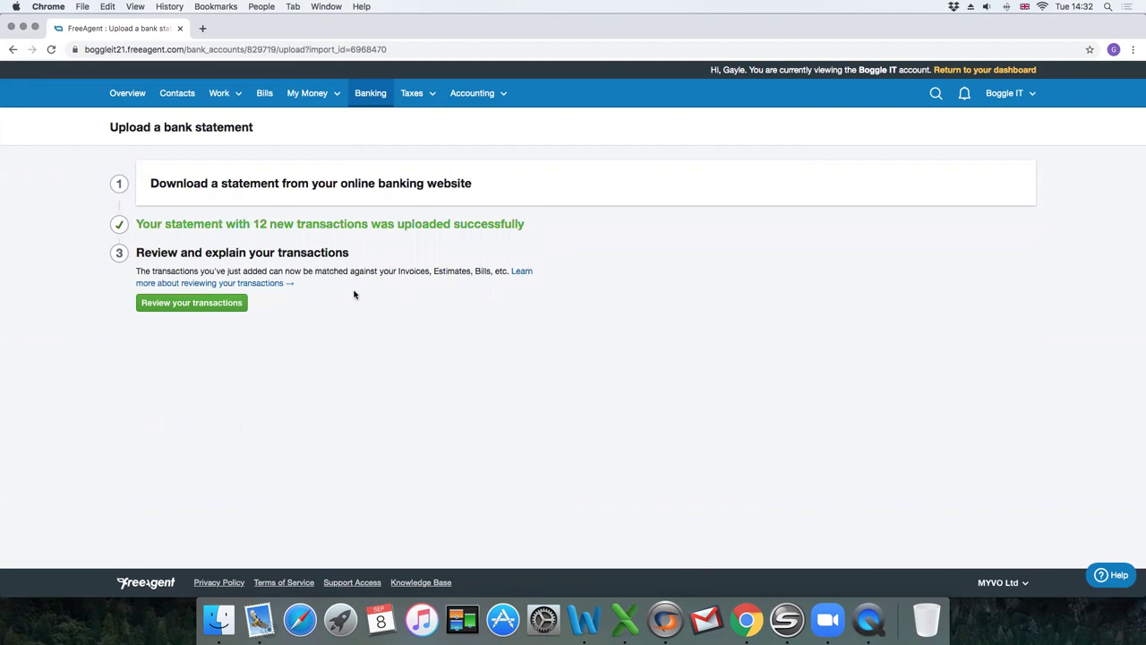
pyautogui.click(179, 304)
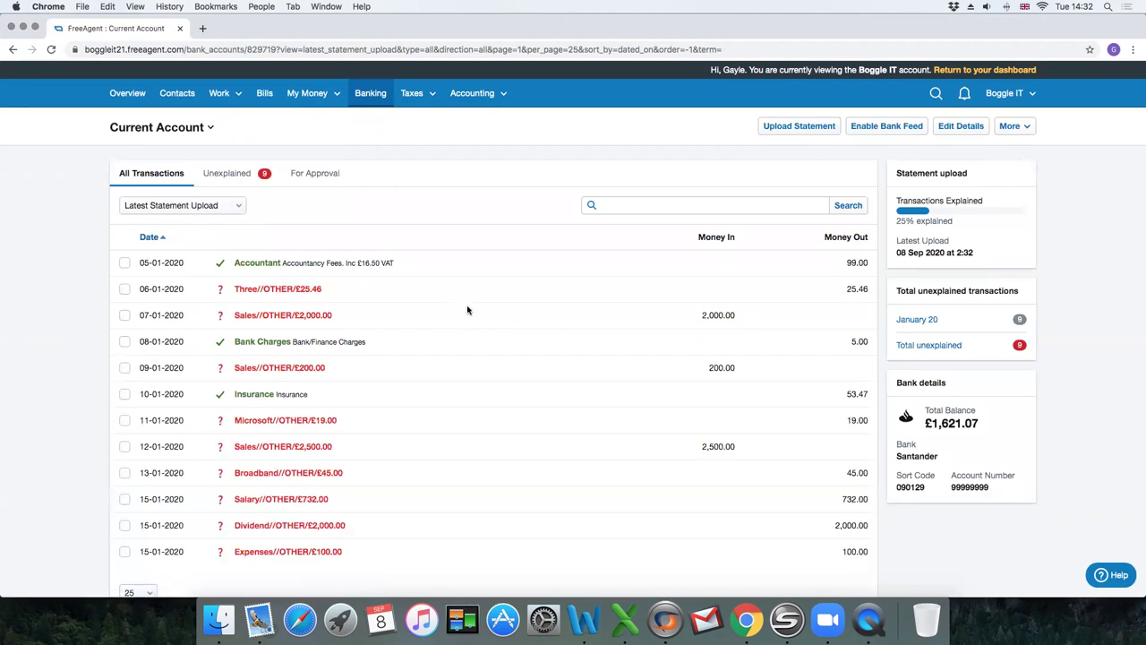
pyautogui.scroll(-3, 466, 310)
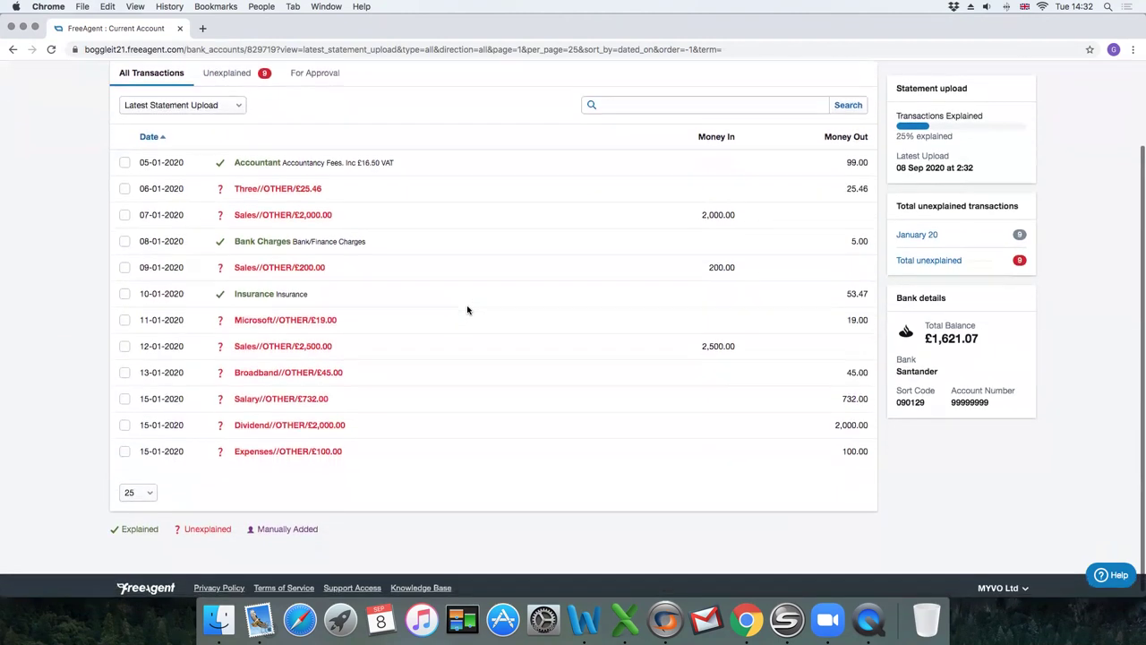
pyautogui.scroll(3, 467, 310)
pyautogui.scroll(-2, 467, 310)
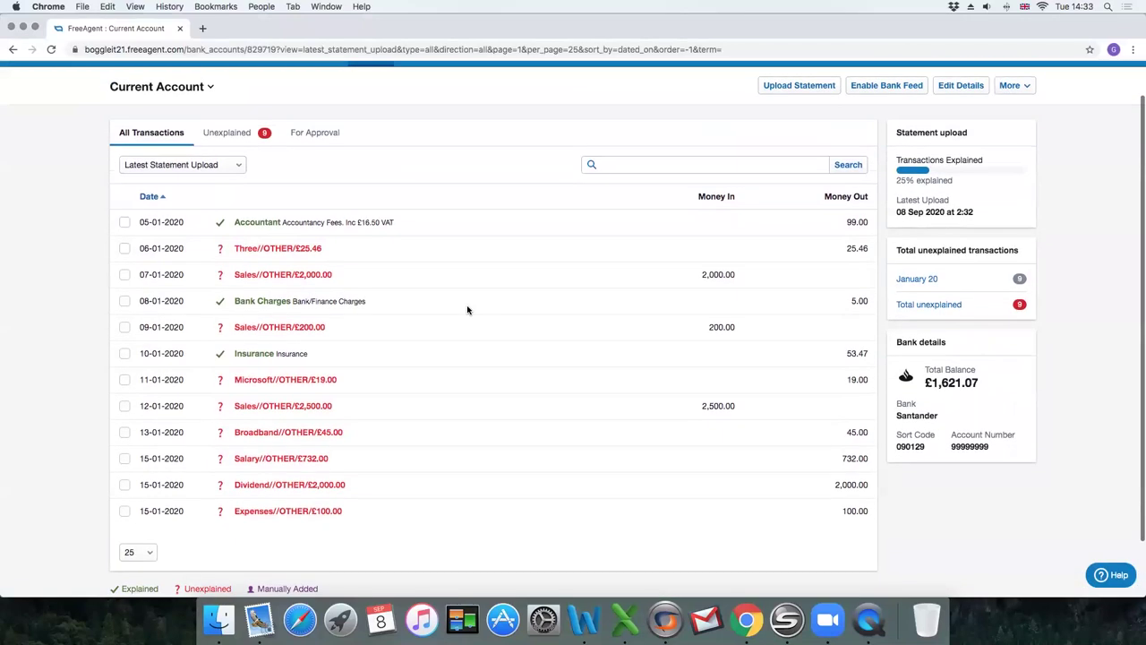
pyautogui.scroll(-1, 467, 310)
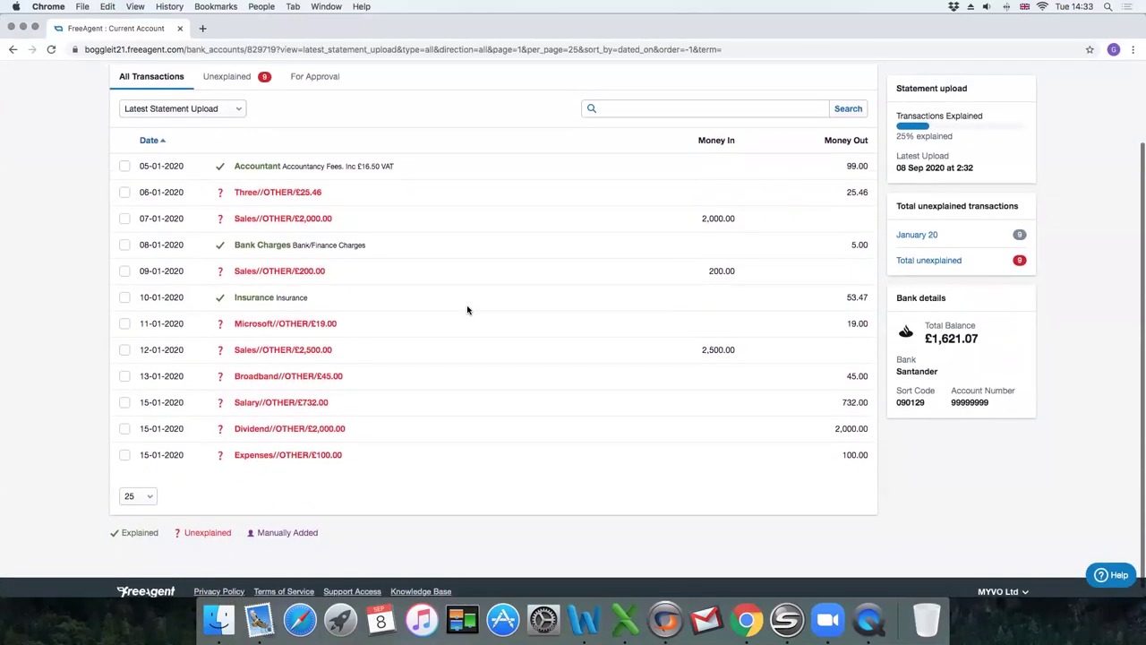
pyautogui.scroll(1, 466, 310)
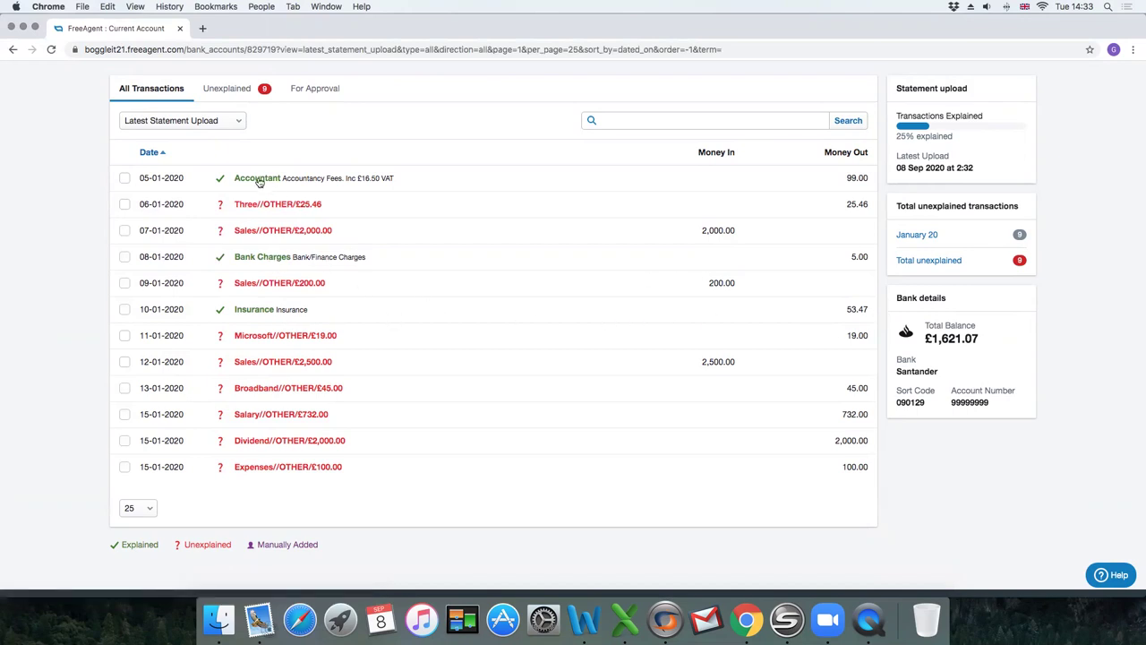
pyautogui.scroll(2, 698, 256)
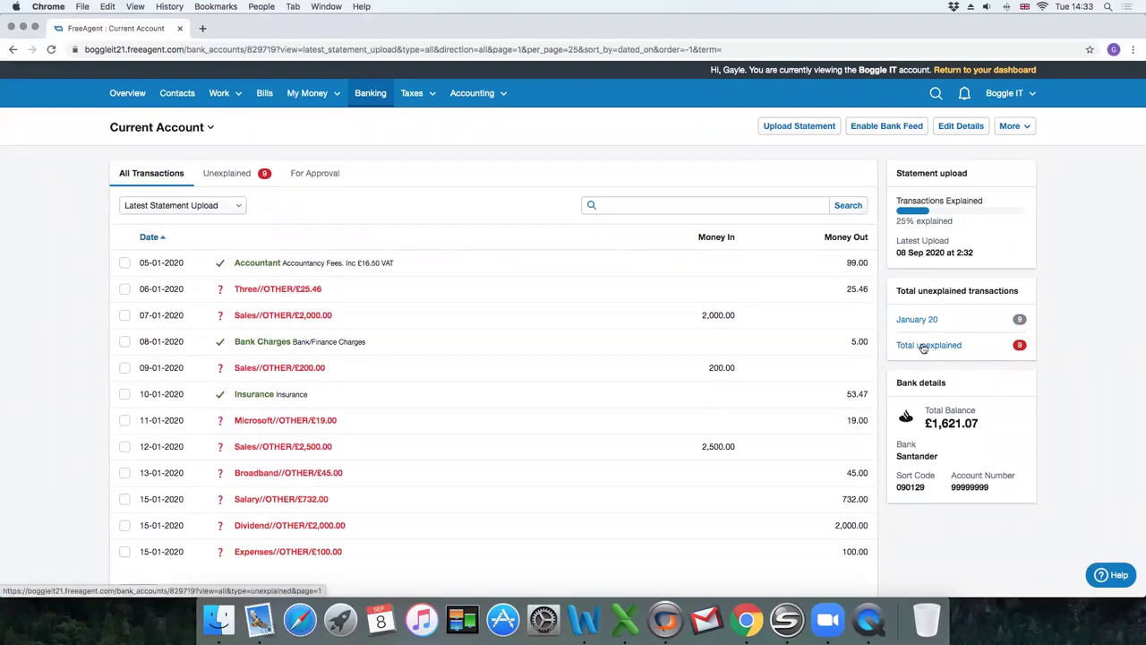
# List only unexplained transactions and explain the Three £25.46 payment as Mobile Phone with Auto VAT.
pyautogui.click(924, 347)
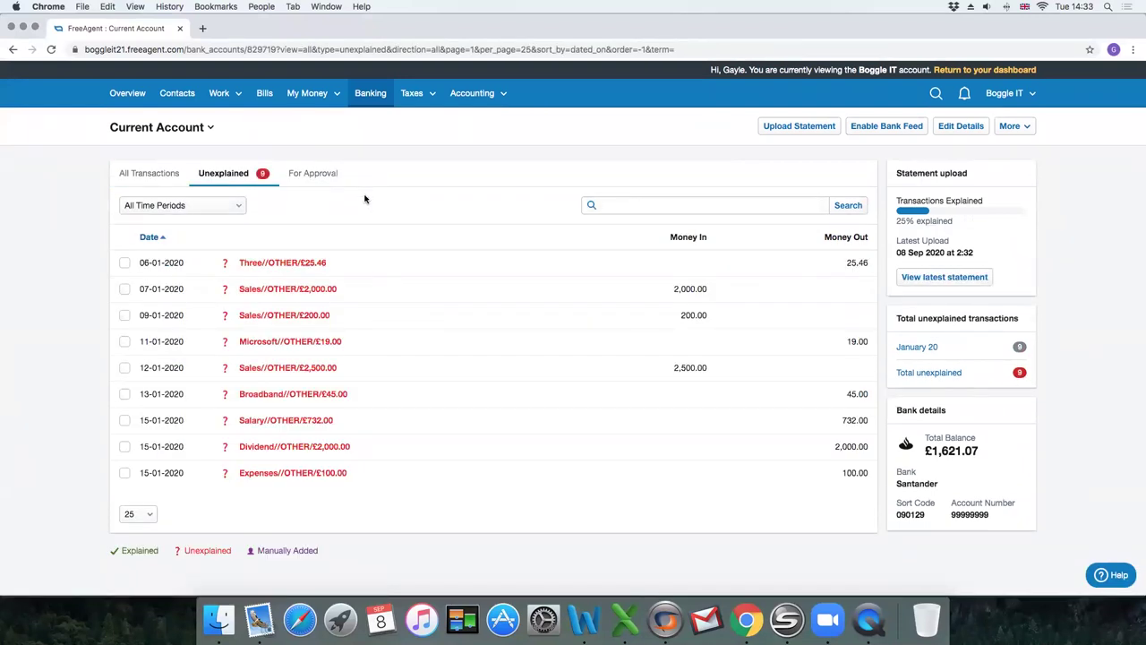
pyautogui.click(264, 264)
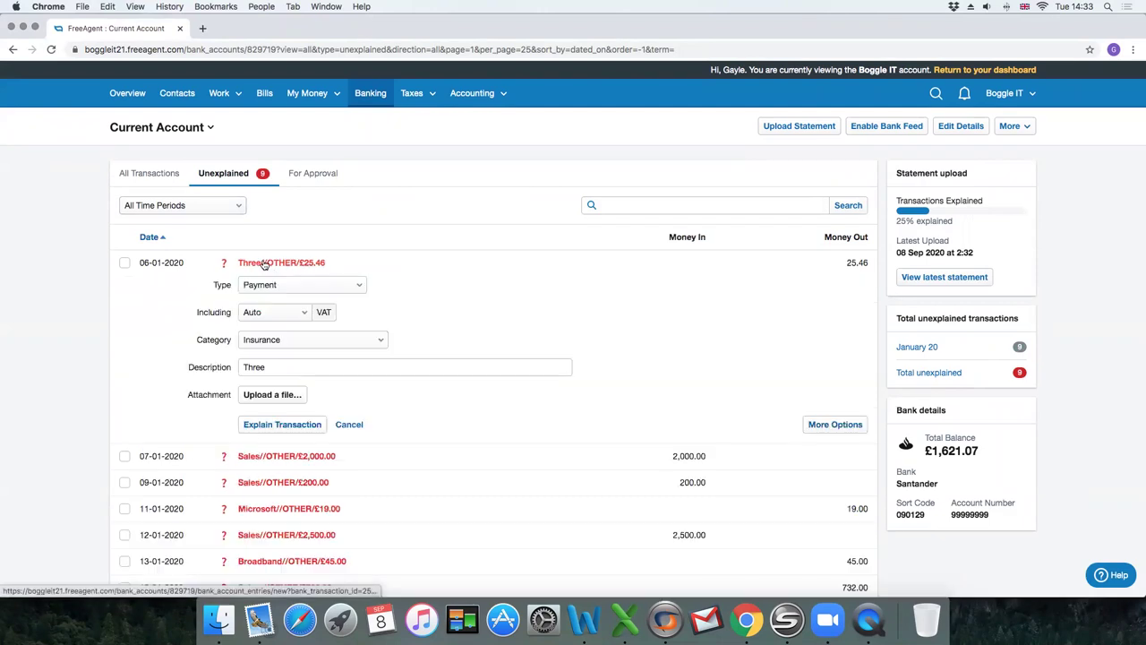
pyautogui.scroll(-2, 264, 264)
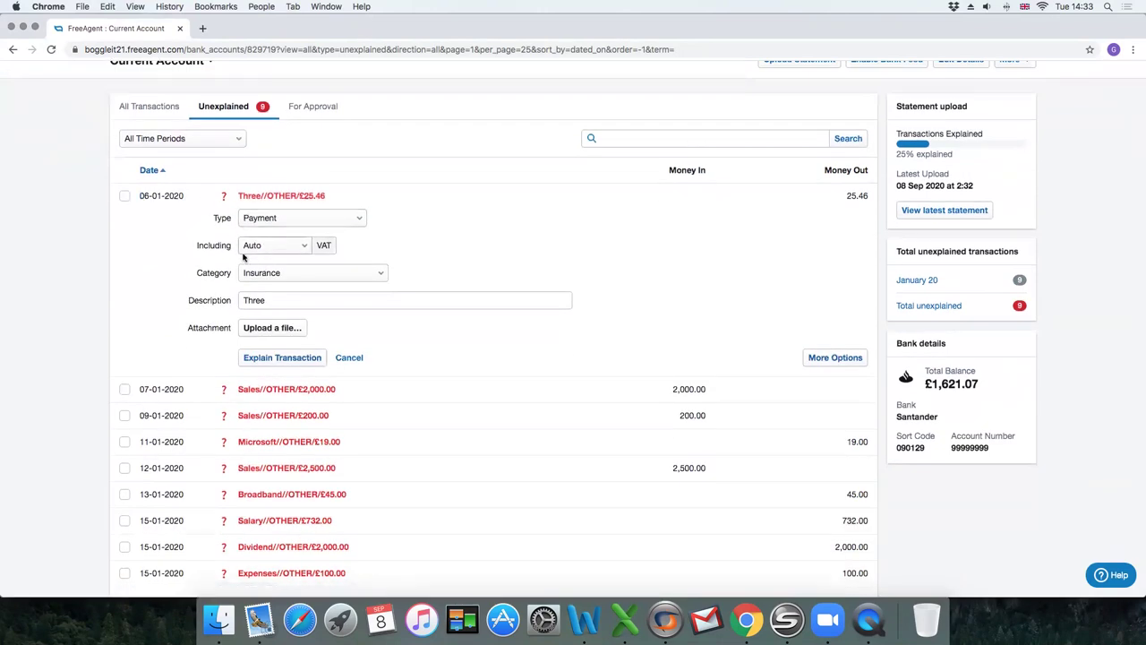
pyautogui.click(248, 222)
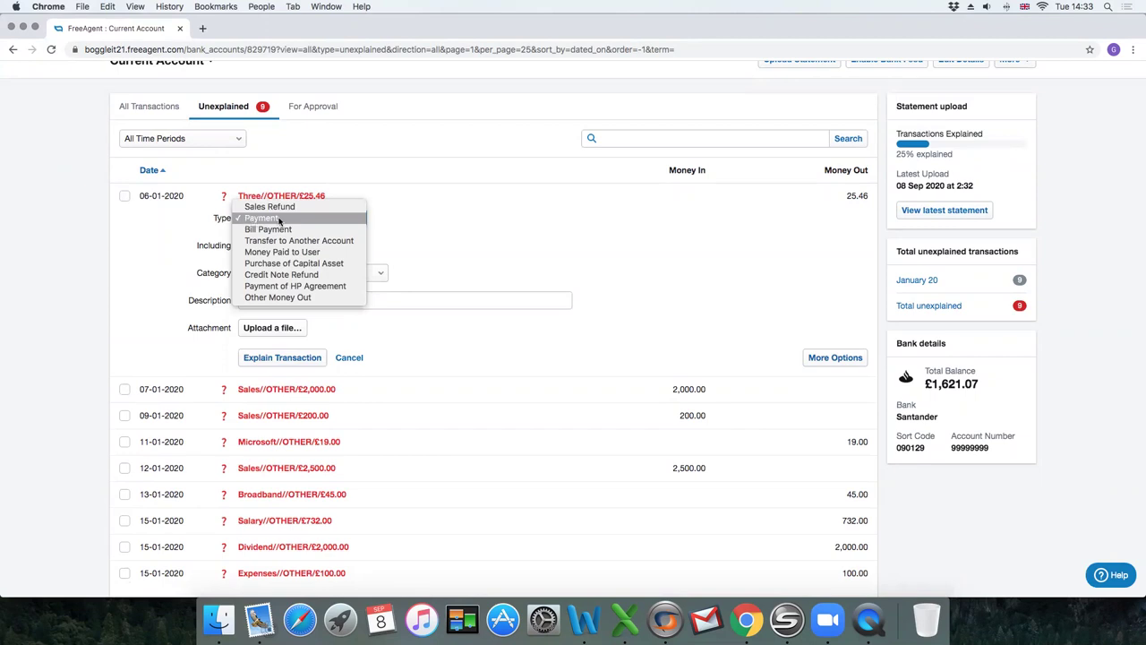
pyautogui.click(279, 220)
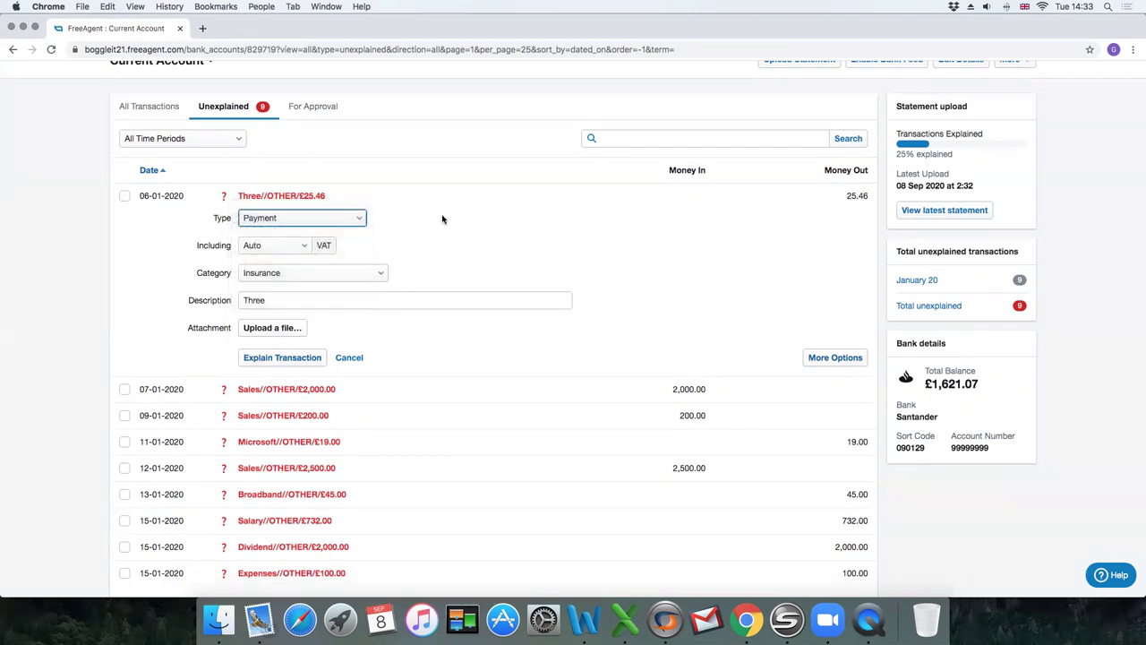
pyautogui.click(278, 248)
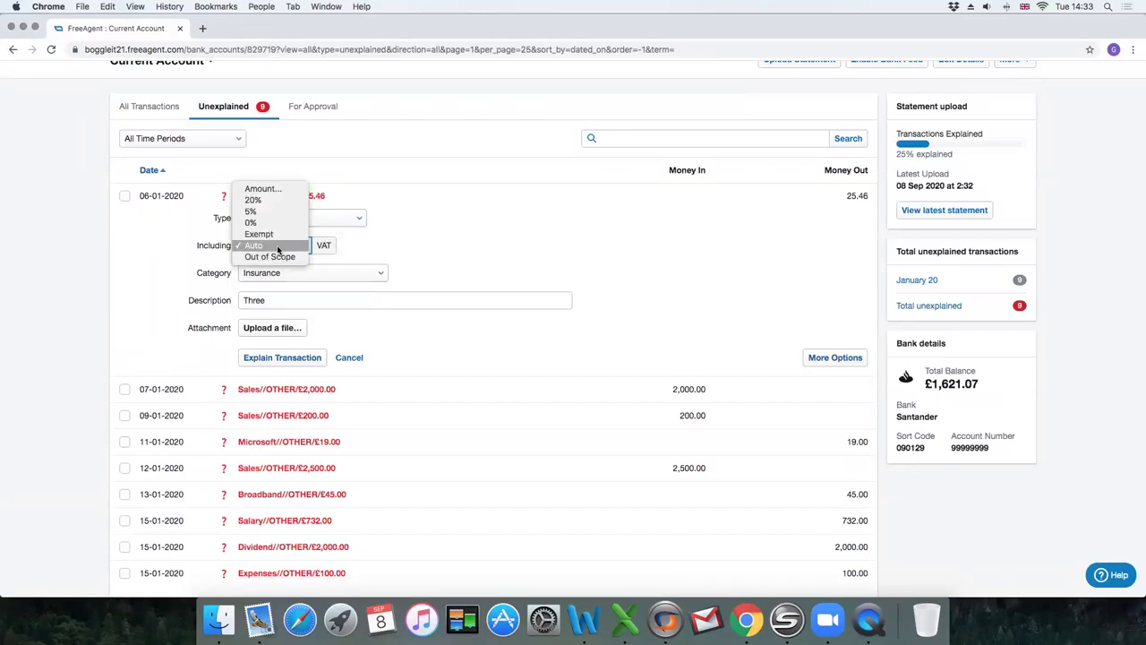
pyautogui.click(277, 248)
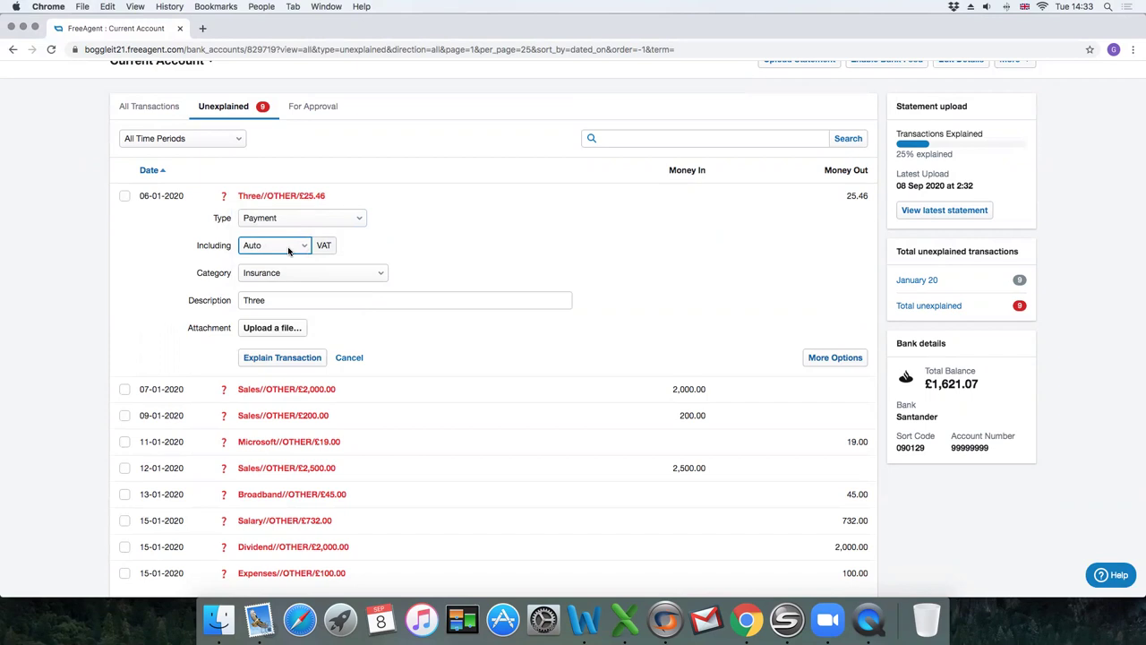
pyautogui.scroll(1, 289, 251)
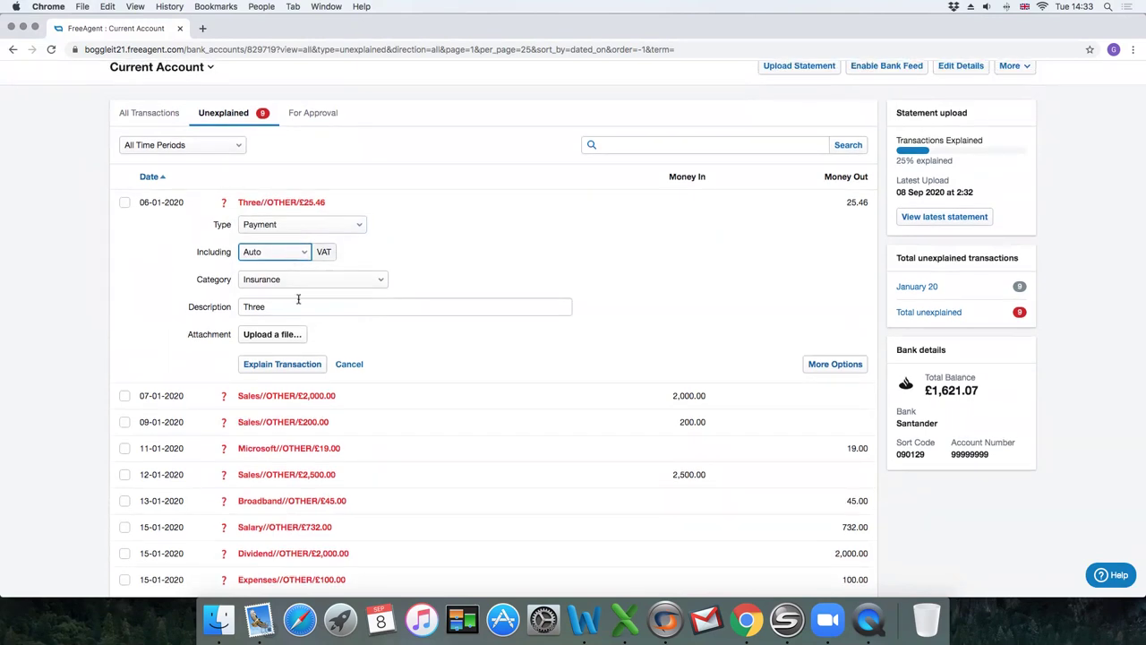
pyautogui.click(261, 281)
pyautogui.scroll(3, 273, 197)
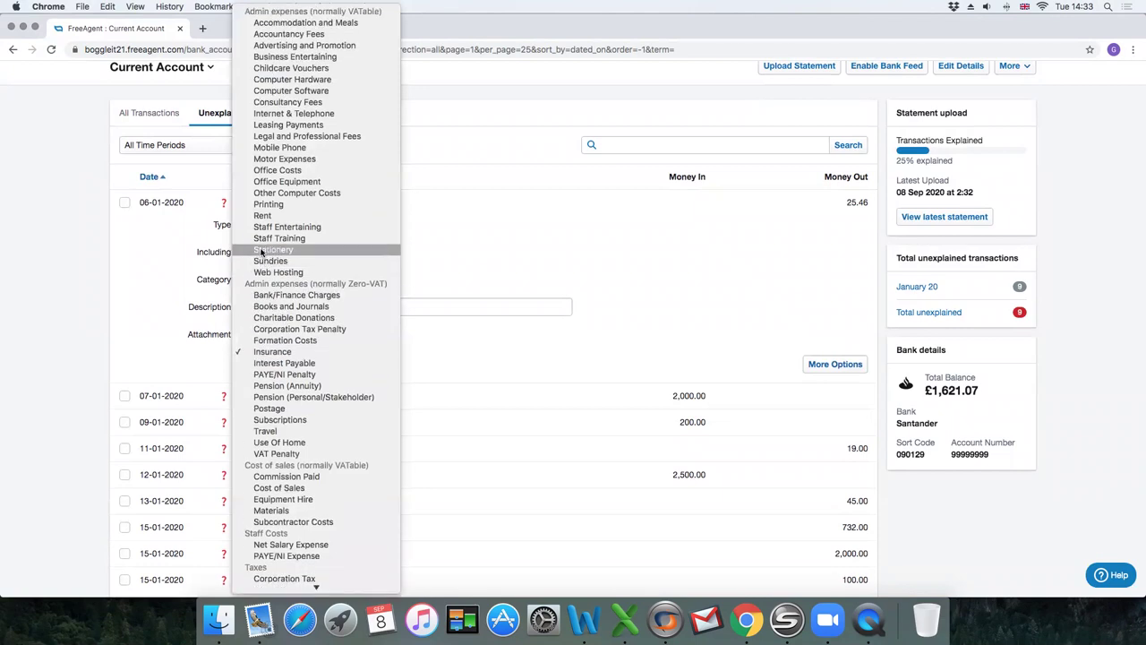
pyautogui.click(276, 147)
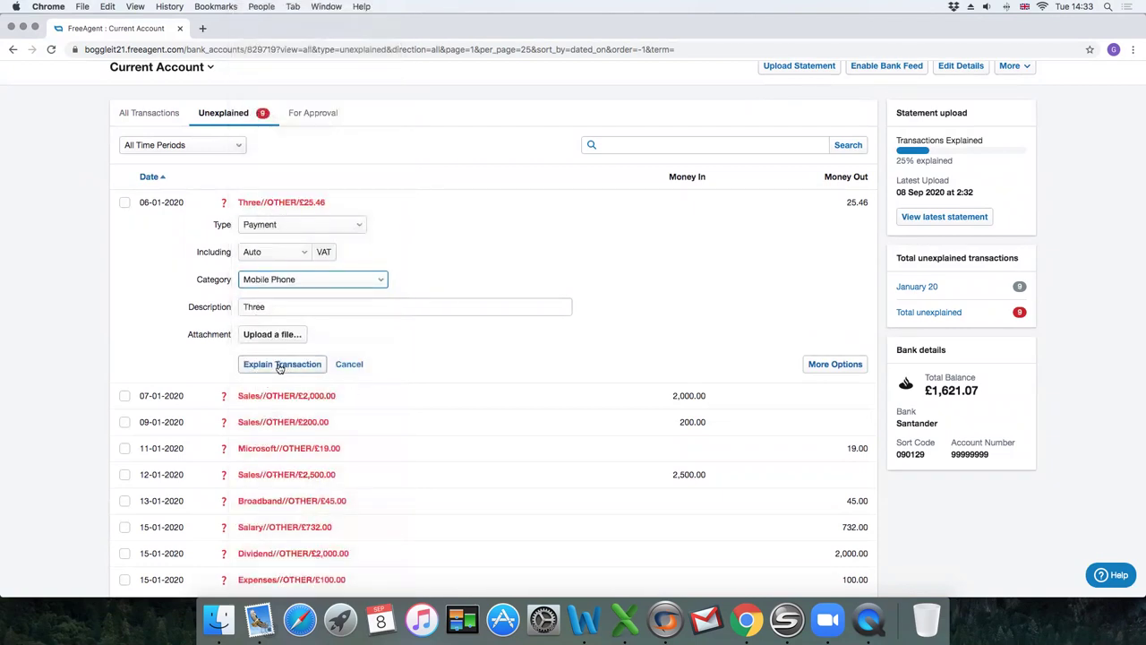
pyautogui.click(274, 363)
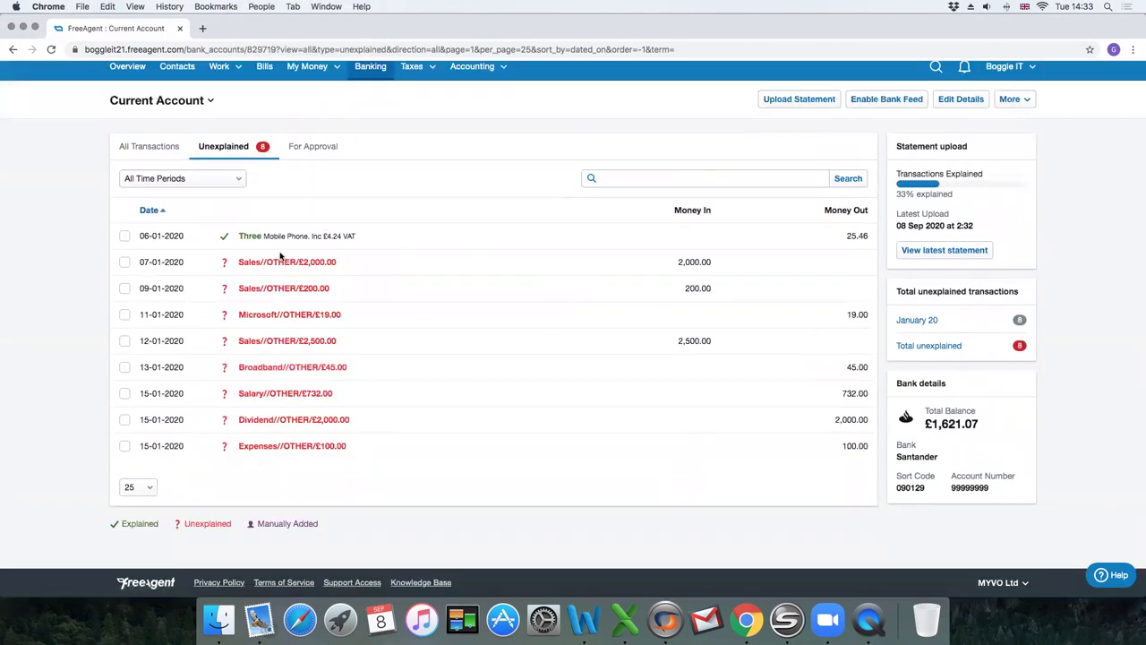
# Explain the 07-01 £2,000 receipt with type Sales, leaving VAT on Auto.
pyautogui.click(269, 263)
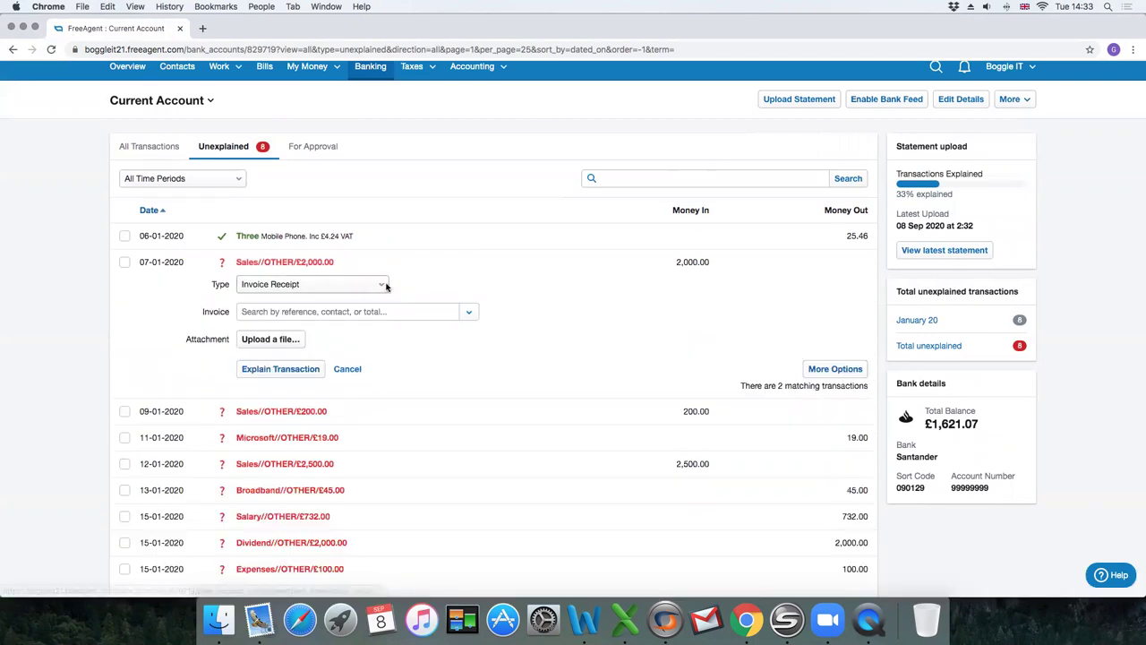
pyautogui.scroll(1, 381, 287)
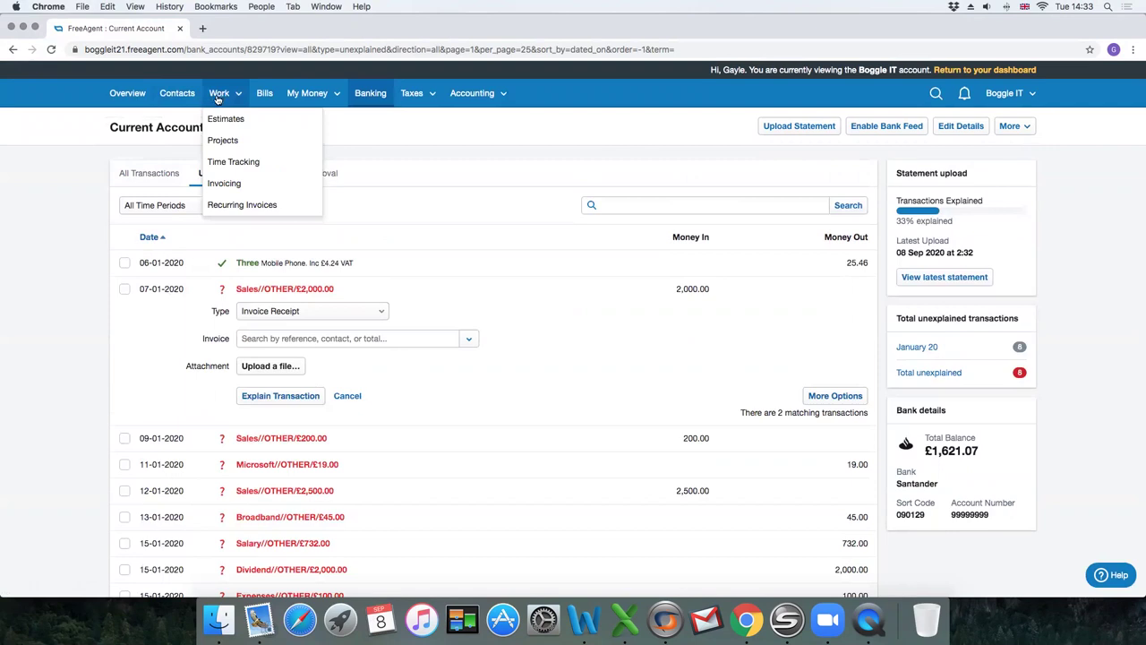
pyautogui.moveTo(244, 117)
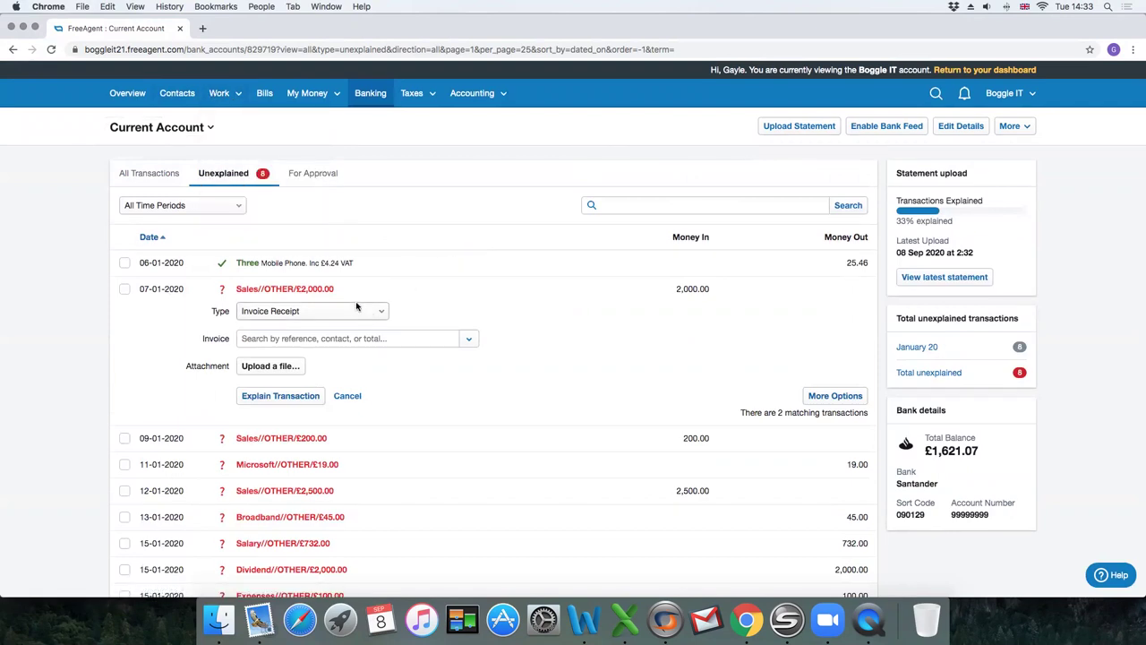
pyautogui.click(309, 312)
pyautogui.click(255, 322)
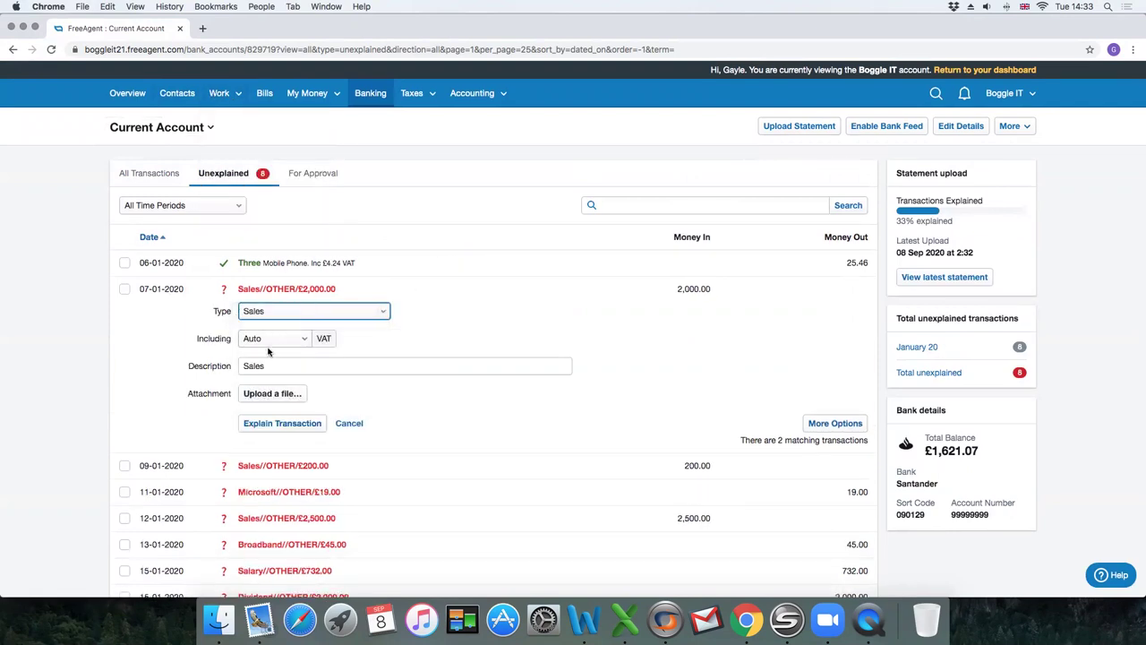
pyautogui.click(268, 342)
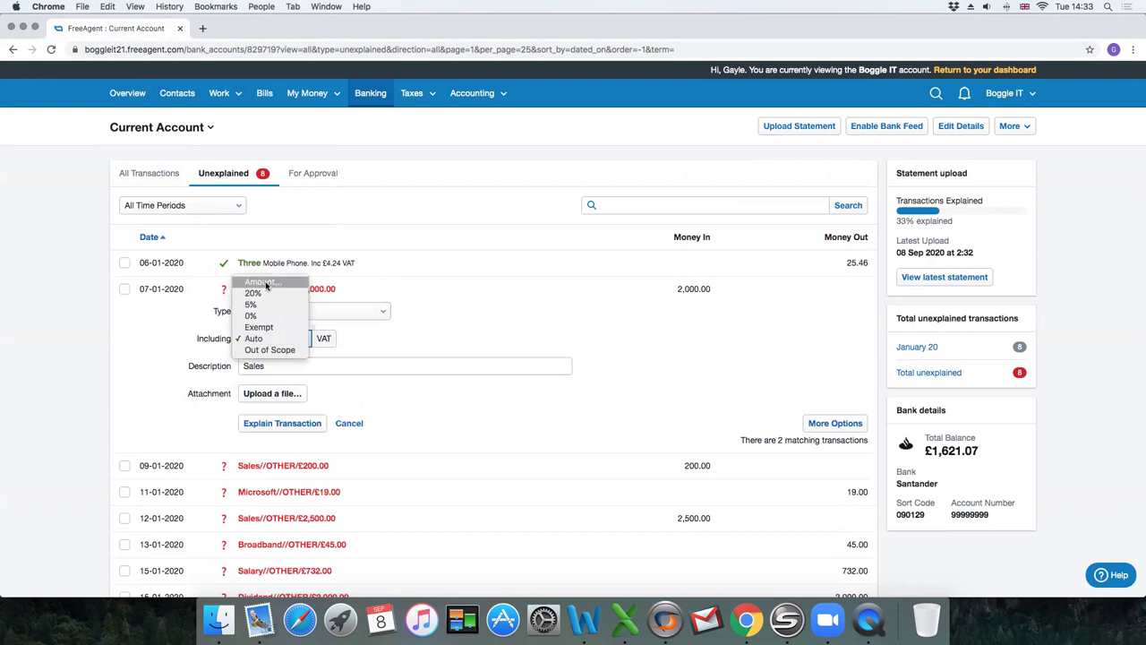
pyautogui.click(255, 344)
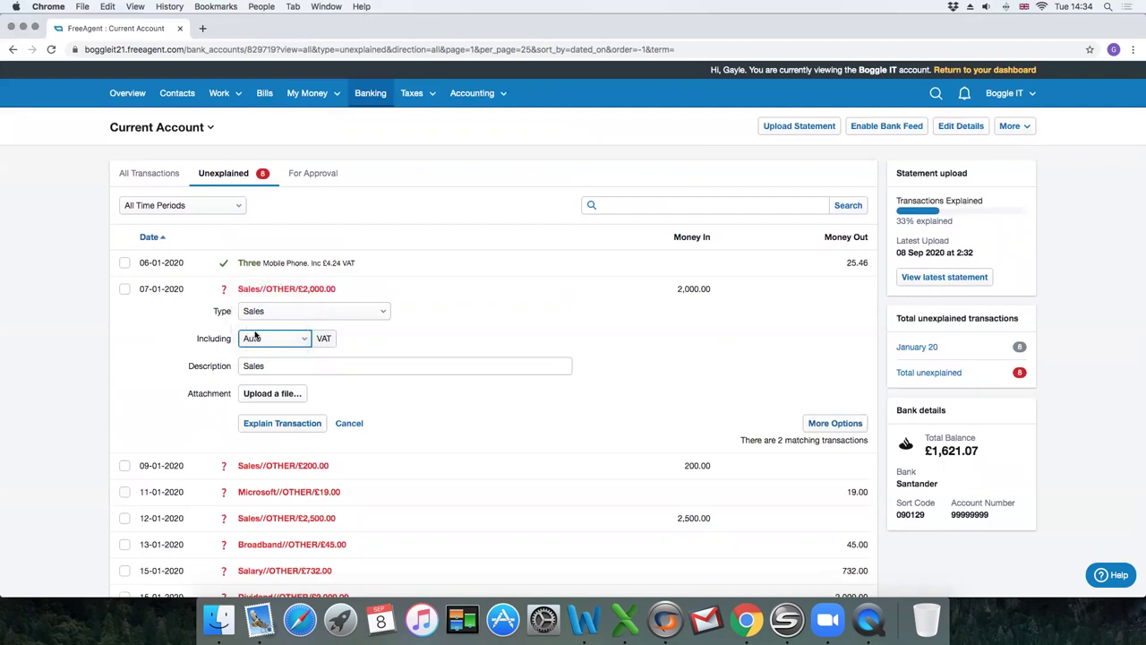
pyautogui.click(296, 422)
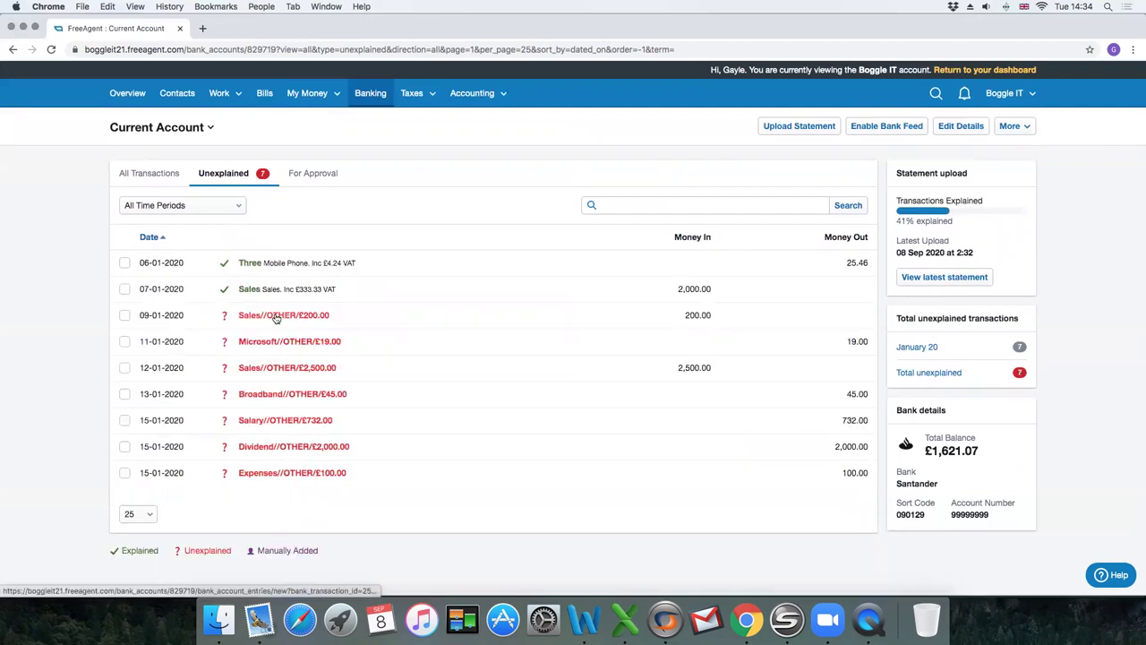
# Explain the 09-01 £200 receipt with type Sales.
pyautogui.click(283, 318)
pyautogui.click(268, 338)
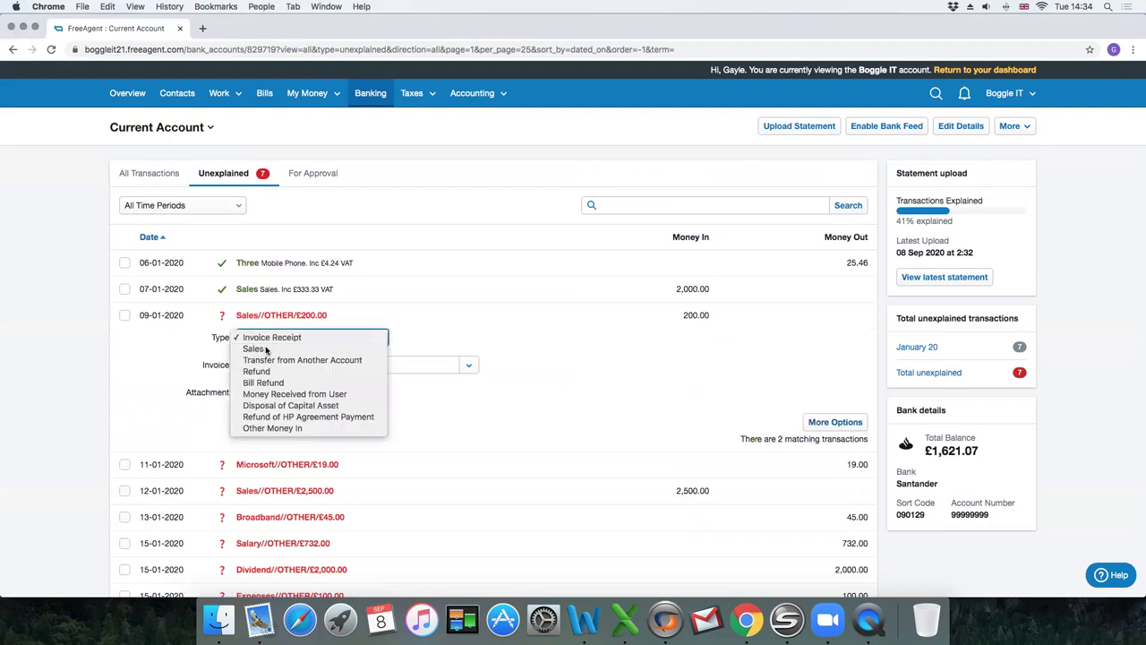
pyautogui.click(253, 348)
pyautogui.click(283, 448)
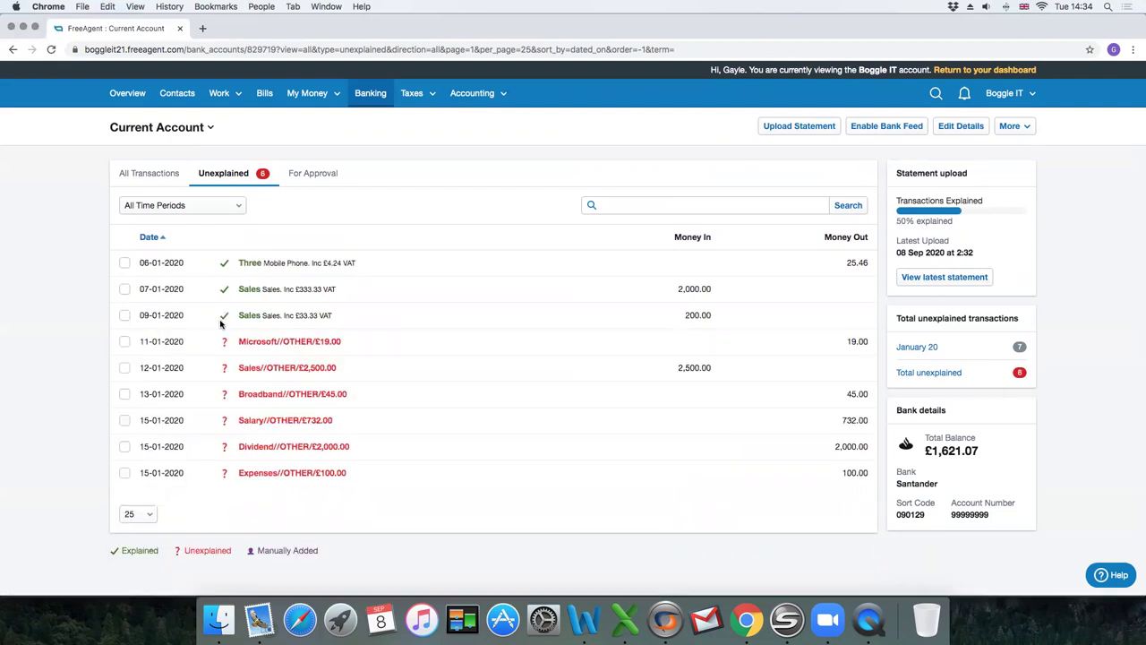
# Open the full explanation page for the Microsoft £19.00 payment.
pyautogui.click(305, 342)
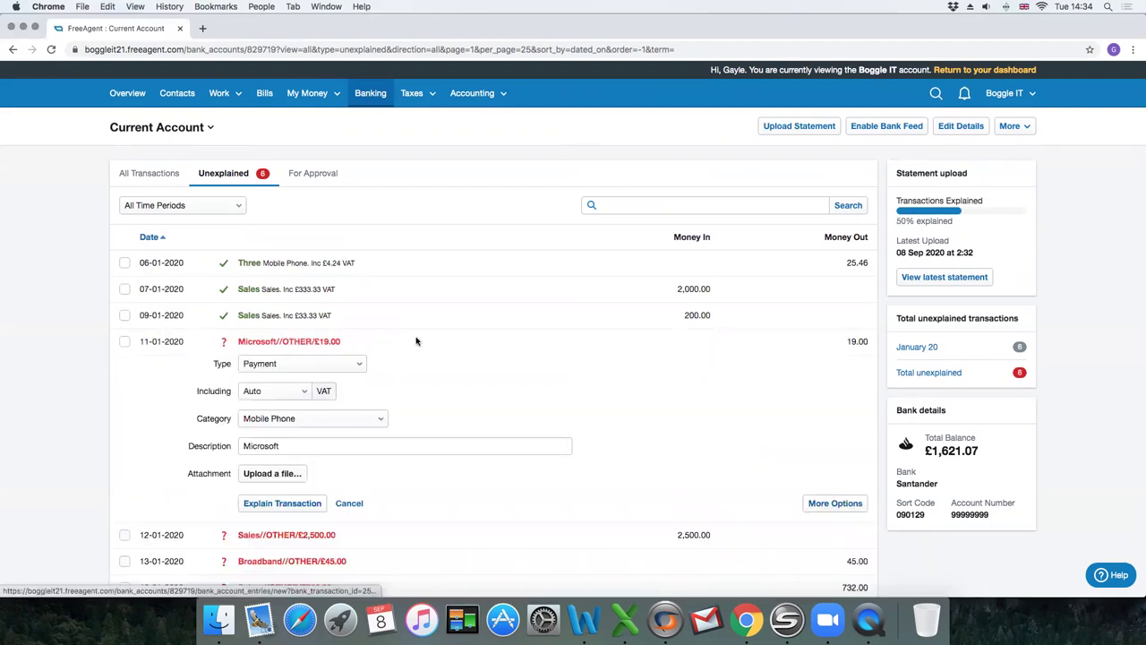
pyautogui.scroll(-3, 416, 340)
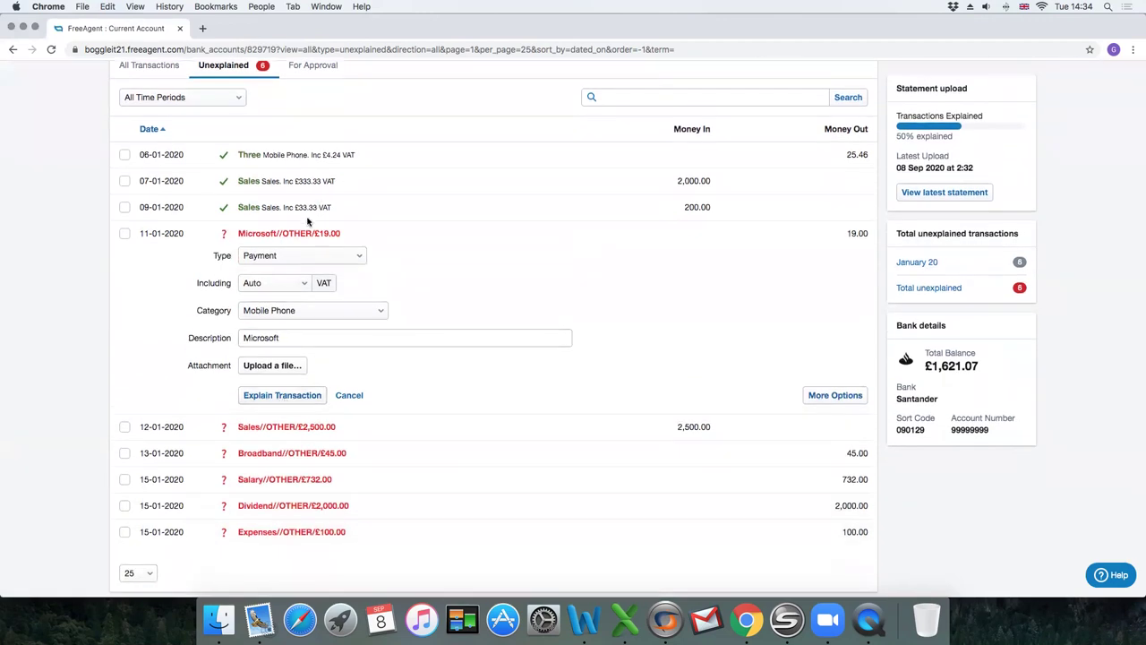
pyautogui.click(838, 399)
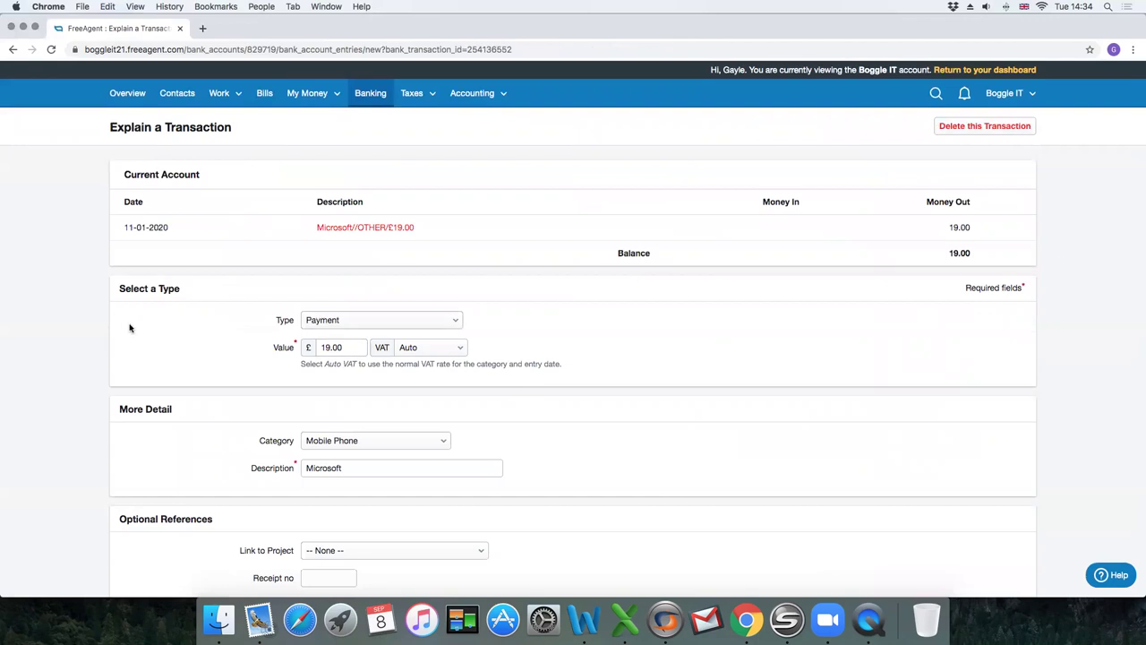
pyautogui.scroll(-5, 177, 340)
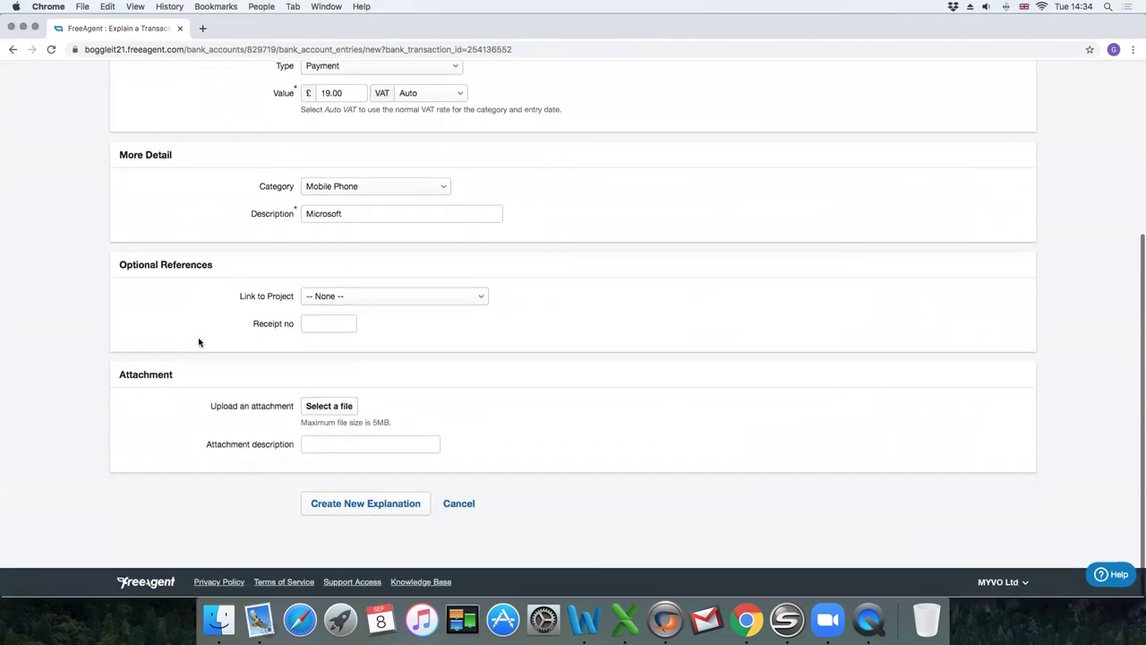
# Leave the project link as None, categorise it as Computer Software, and save.
pyautogui.click(332, 296)
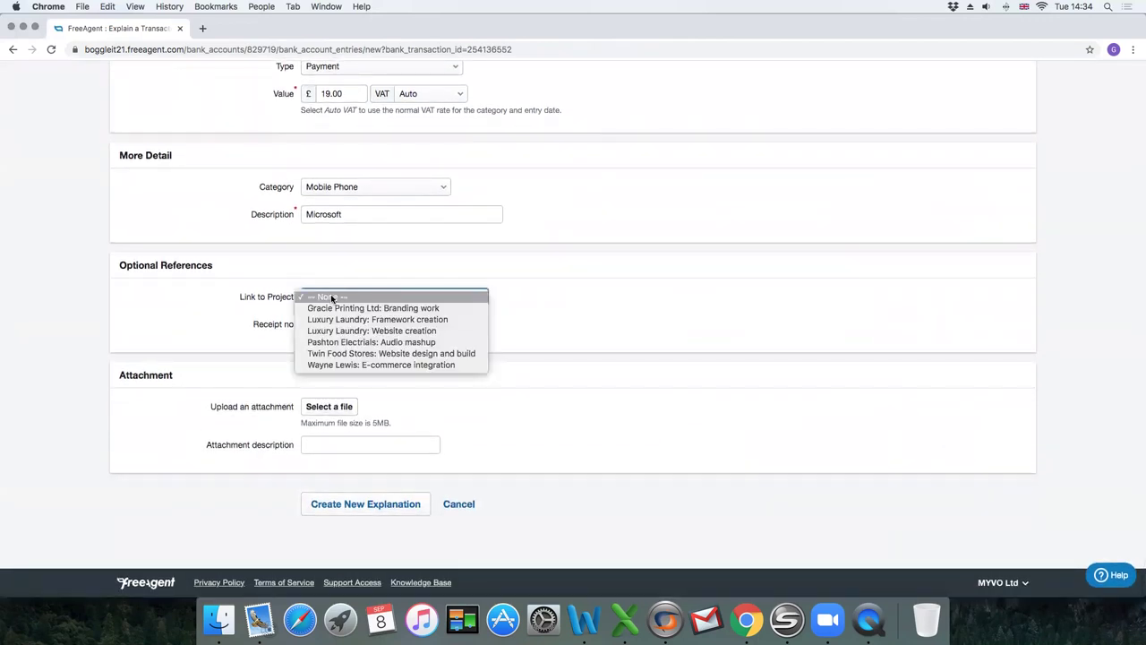
pyautogui.click(214, 309)
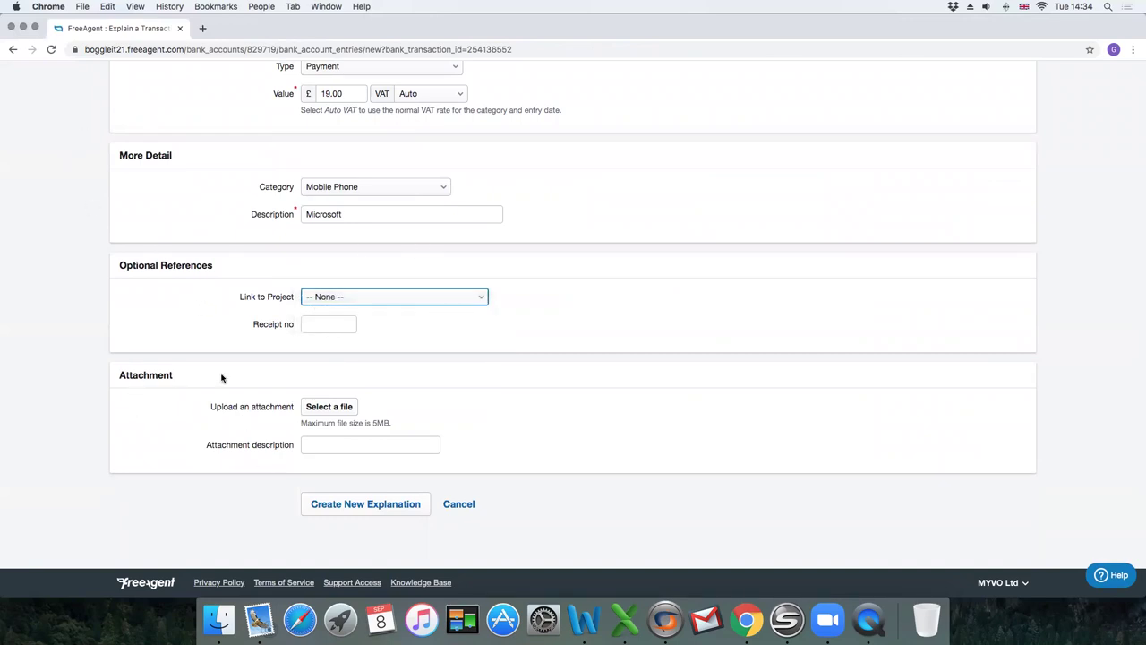
pyautogui.scroll(5, 426, 420)
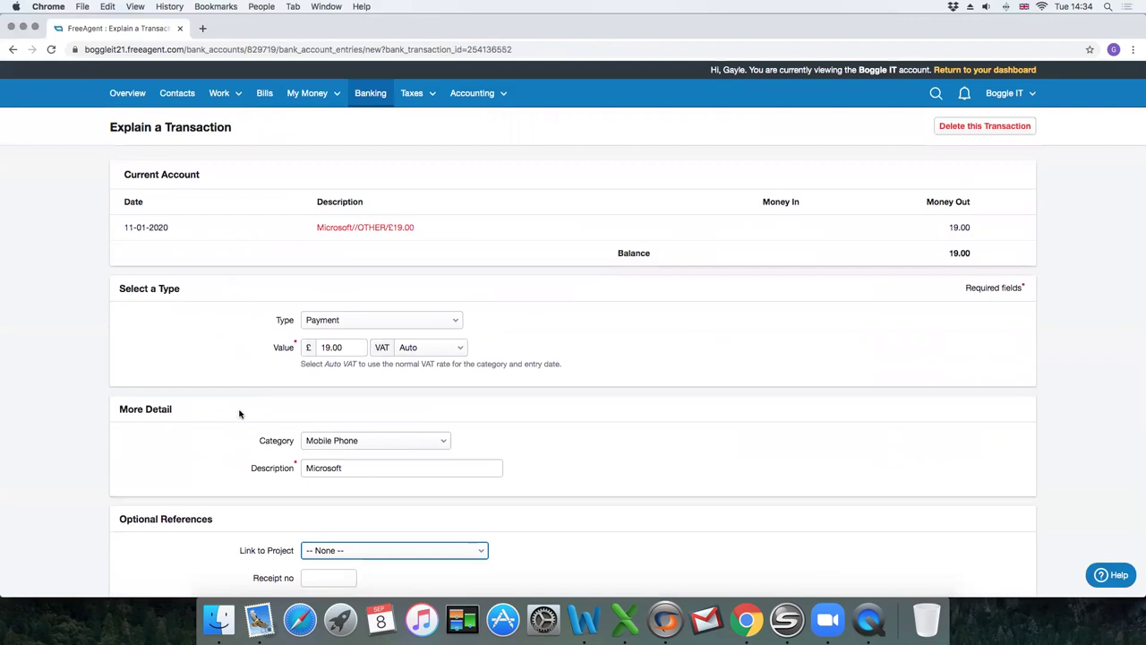
pyautogui.scroll(-2, 241, 412)
pyautogui.scroll(-3, 239, 412)
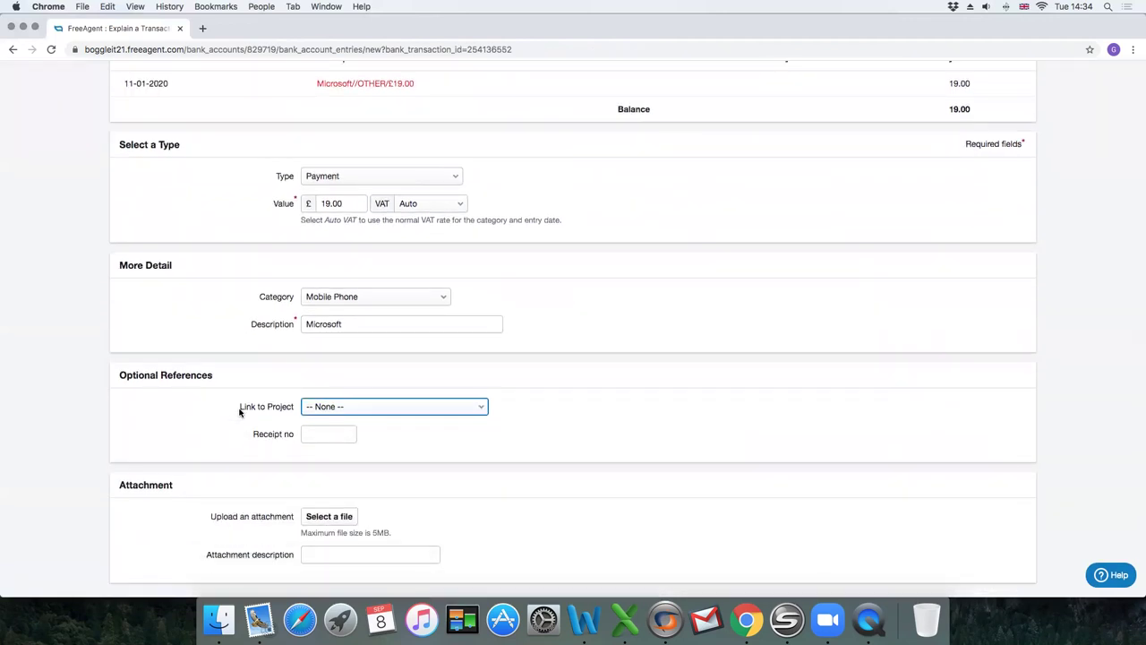
pyautogui.scroll(5, 245, 363)
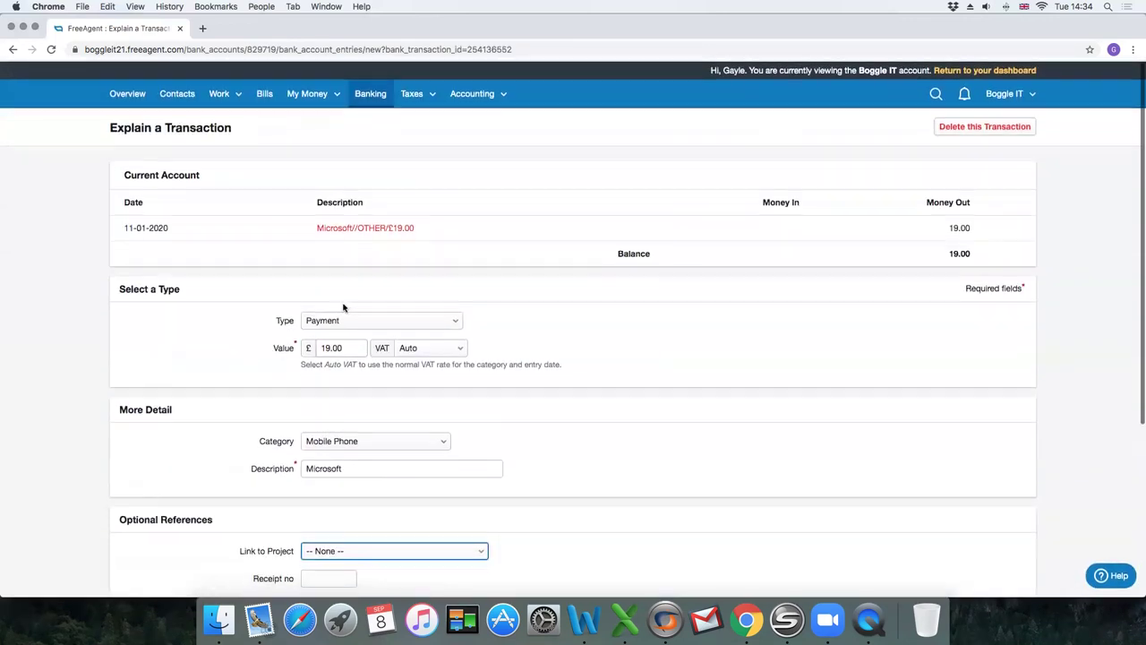
pyautogui.click(356, 438)
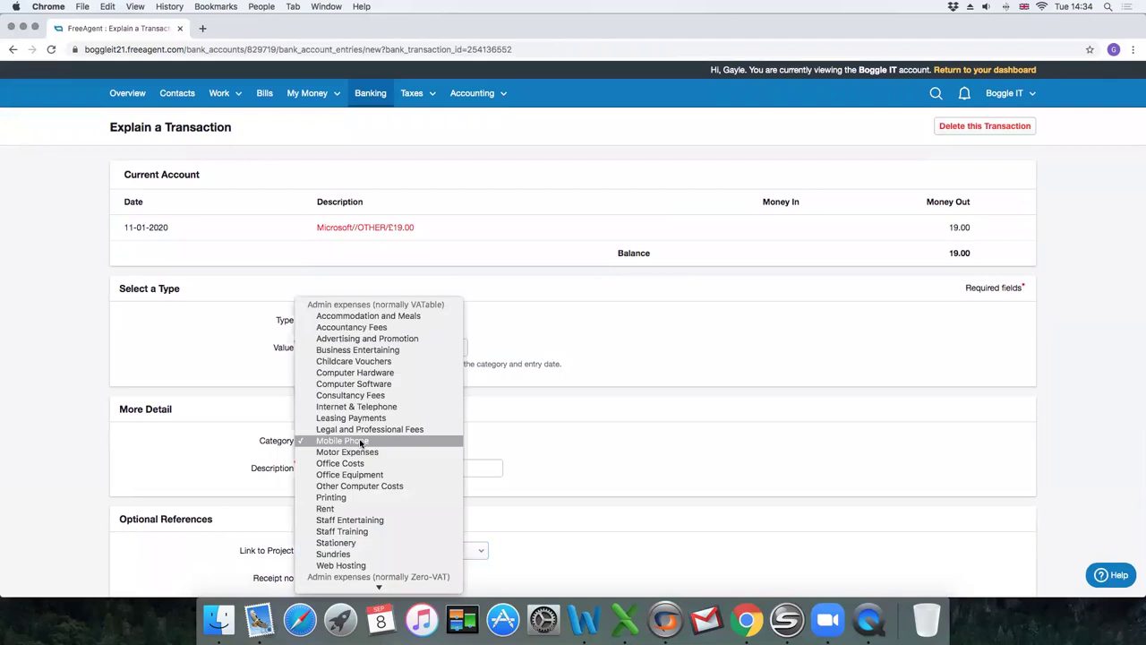
pyautogui.click(358, 383)
pyautogui.scroll(-5, 260, 425)
pyautogui.click(379, 512)
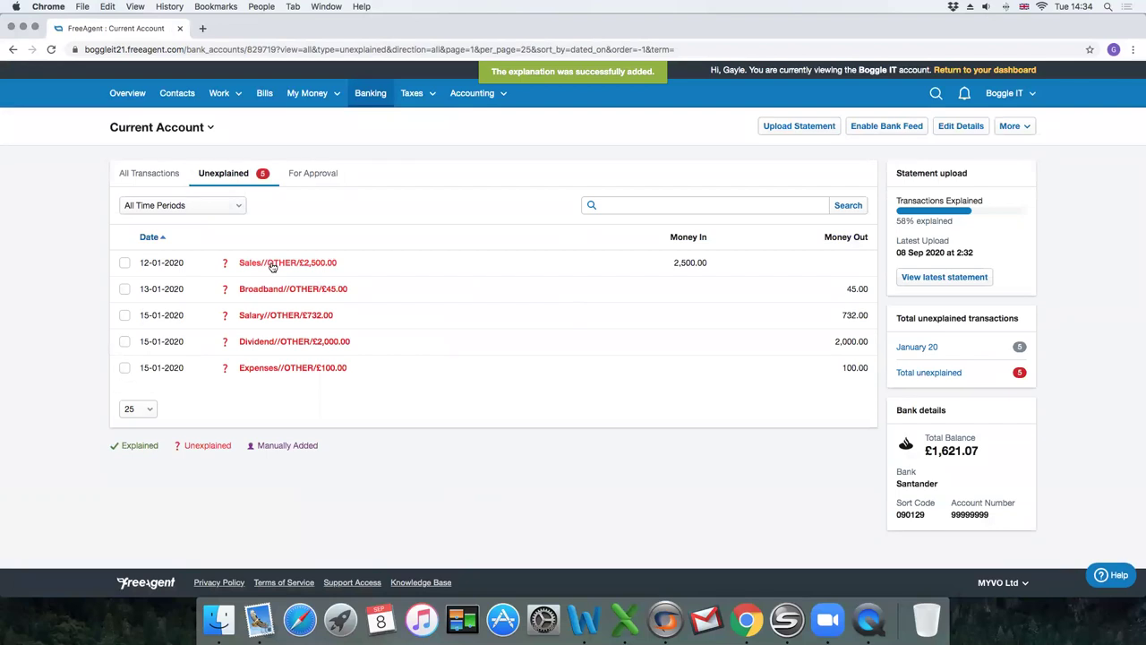
# Explain the £2,500 receipt with transaction type Sales.
pyautogui.click(269, 263)
pyautogui.click(251, 284)
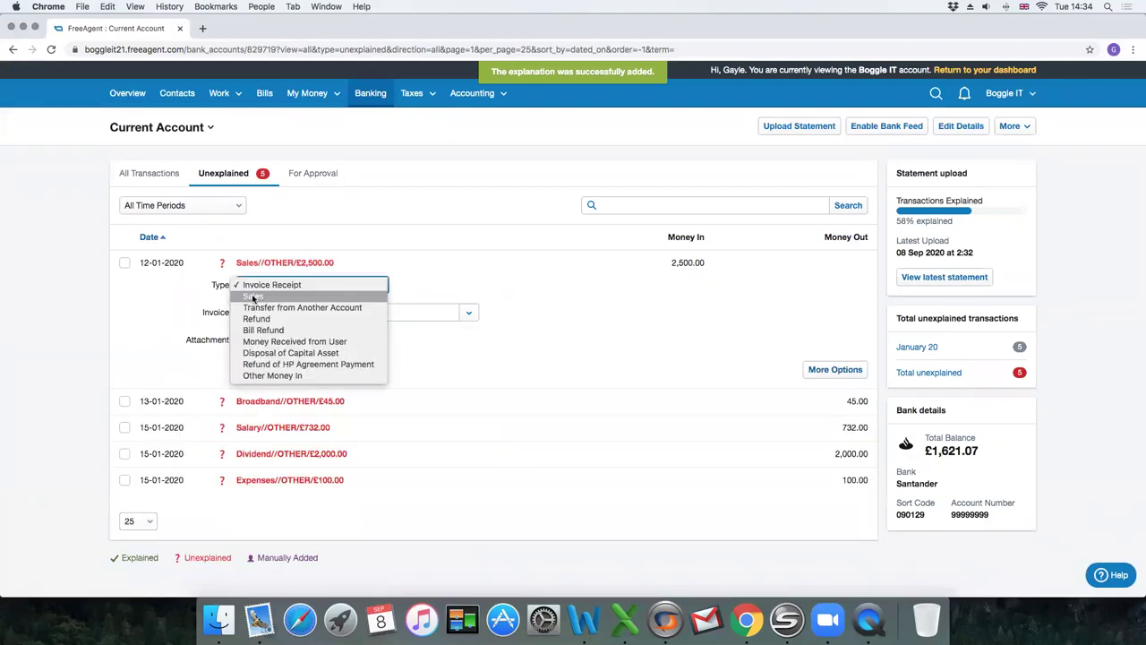
pyautogui.click(255, 296)
pyautogui.click(283, 397)
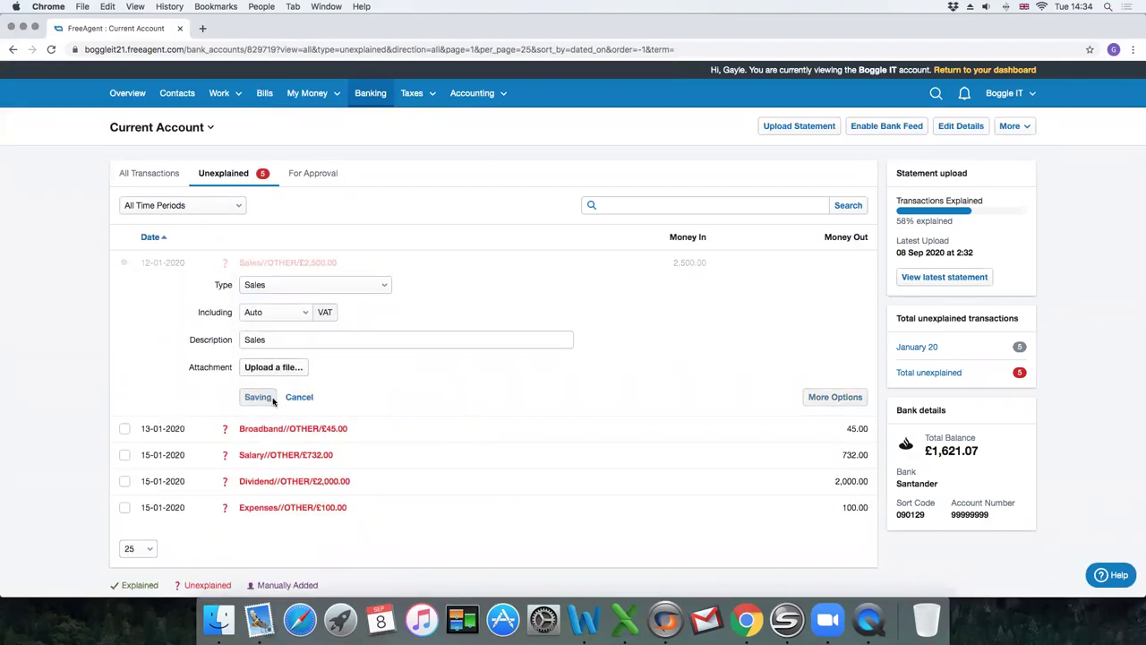
# Explain the £45 Broadband payment as Internet & Telephone.
pyautogui.click(354, 288)
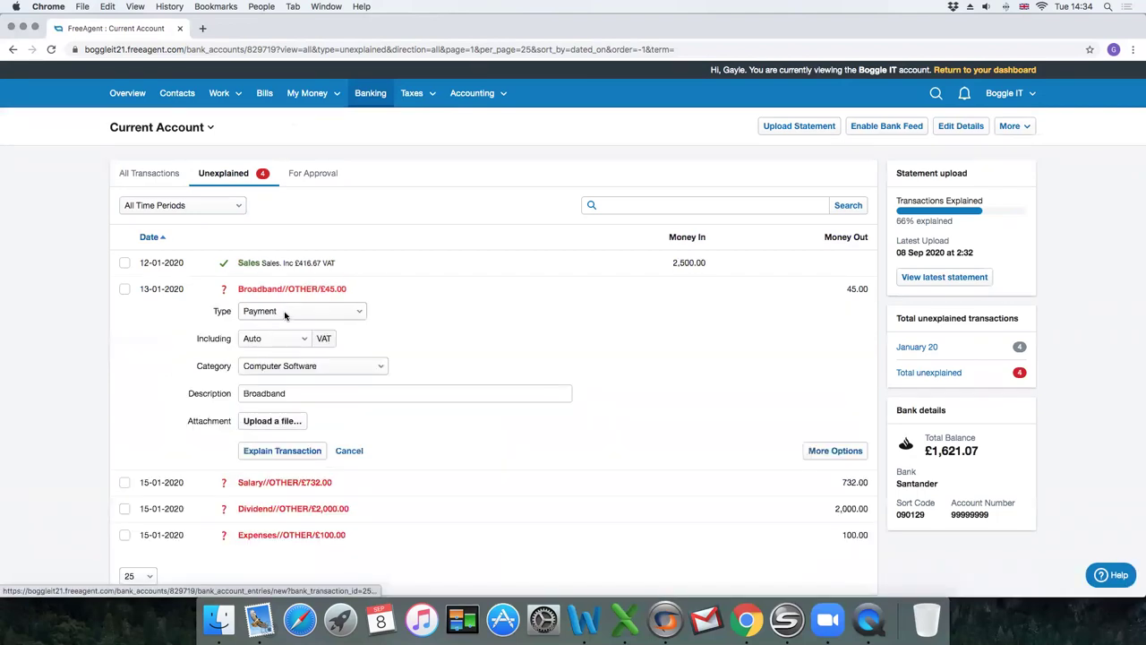
pyautogui.click(269, 365)
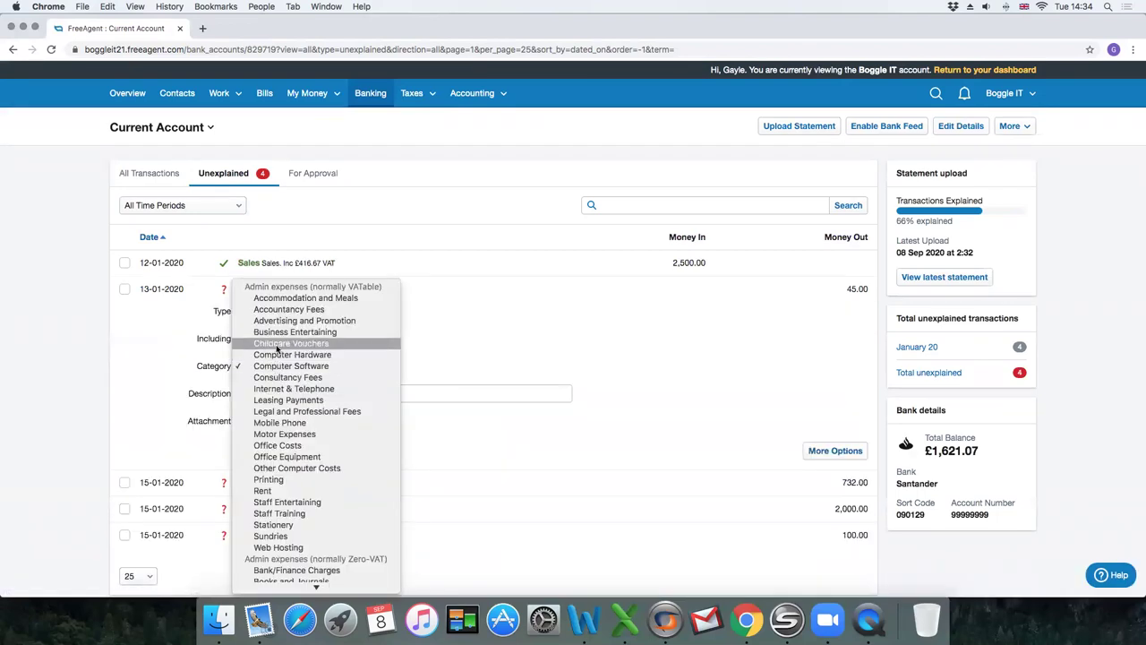
pyautogui.click(313, 390)
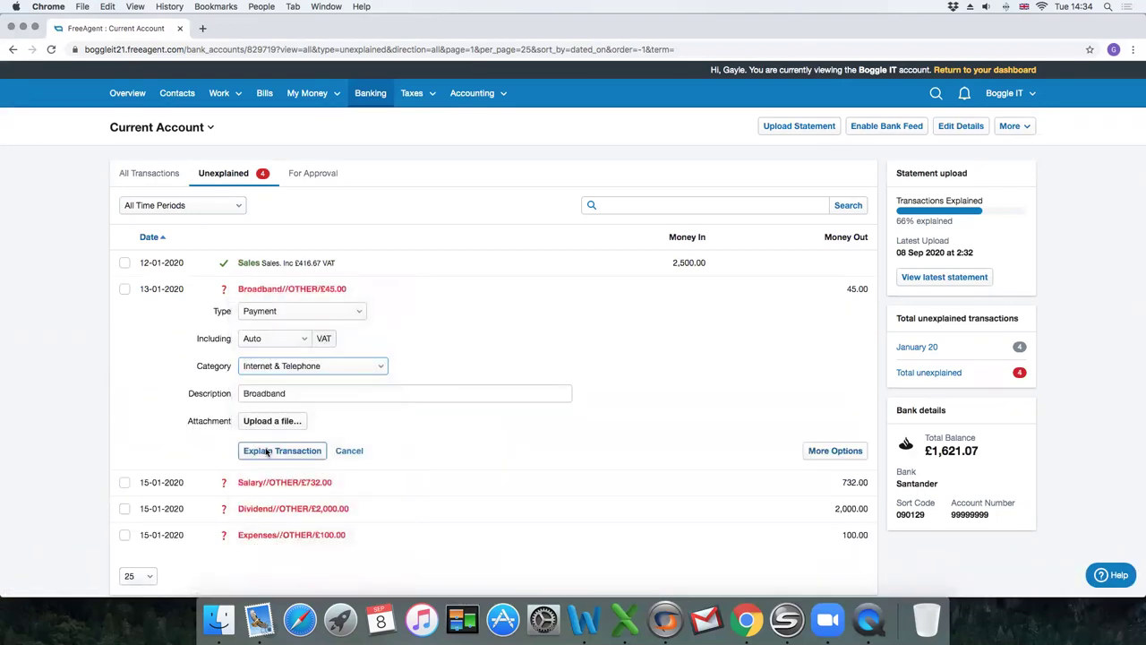
pyautogui.click(281, 450)
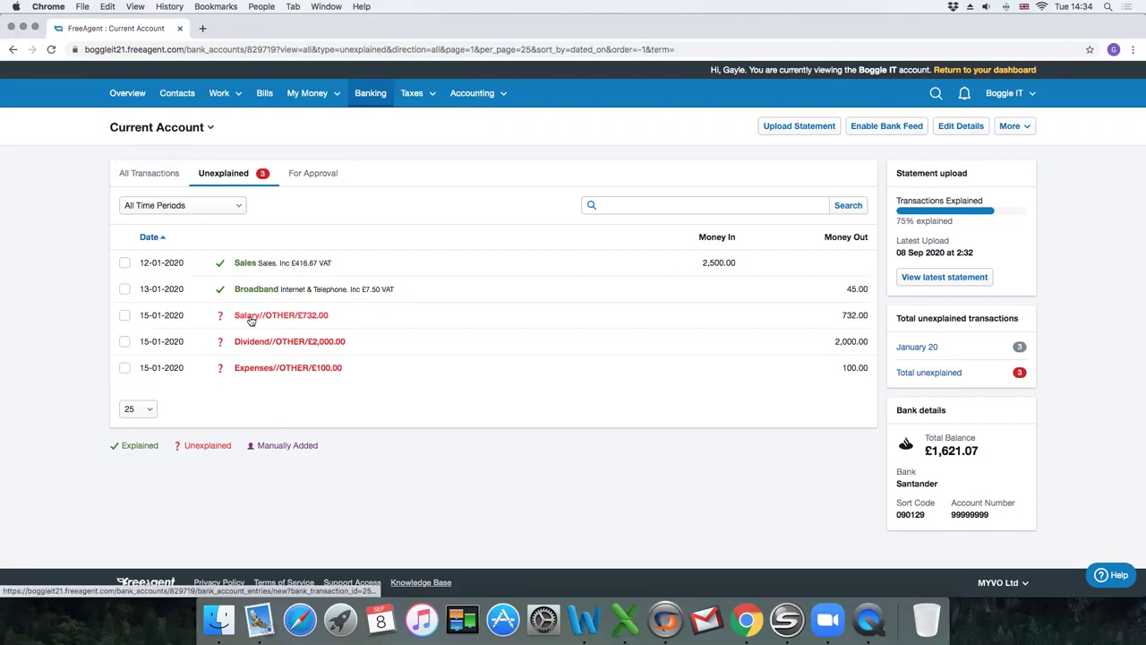
# Explain the £732 Salary as Money Paid to User, second user, Net Salary and Bonuses.
pyautogui.click(250, 315)
pyautogui.scroll(-2, 260, 287)
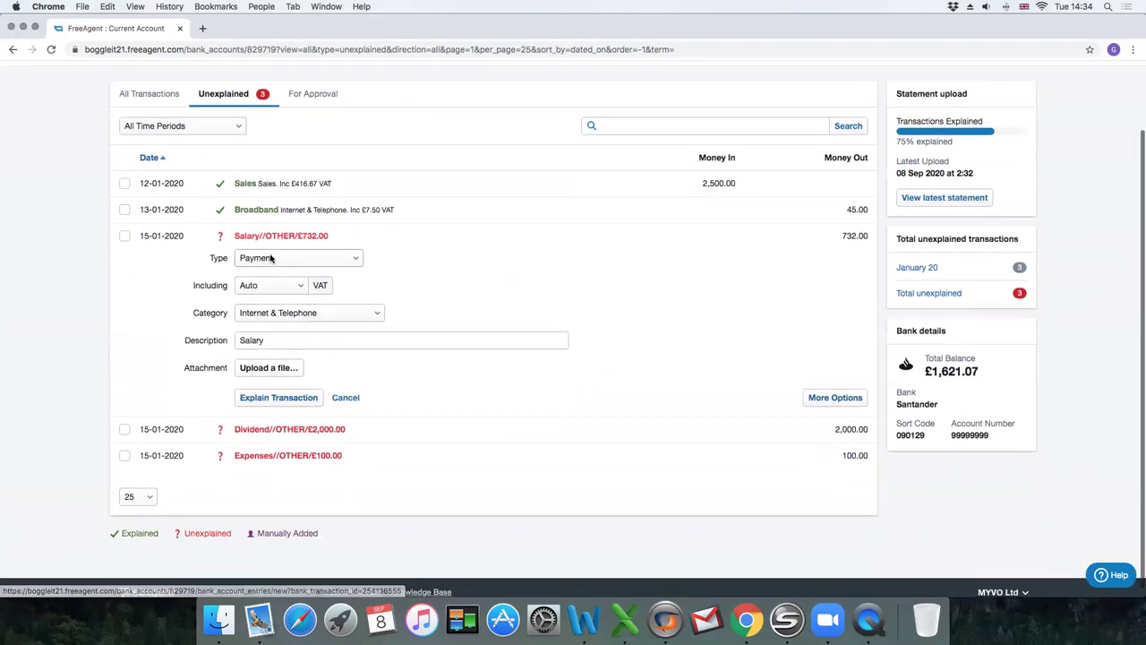
pyautogui.click(268, 258)
pyautogui.click(338, 293)
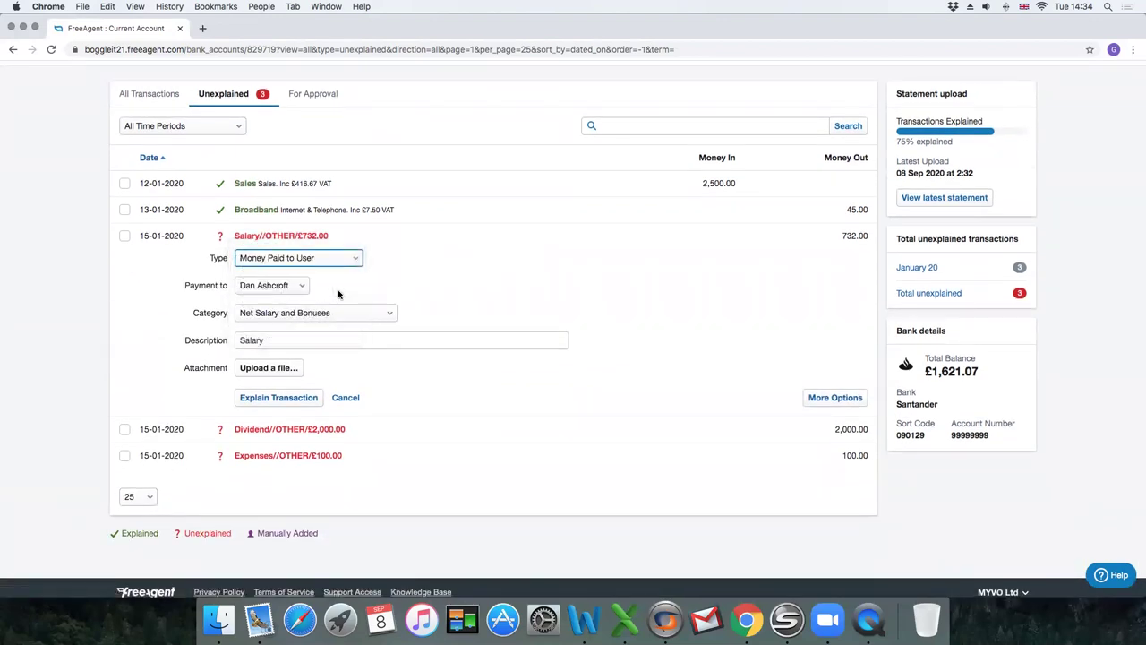
pyautogui.click(267, 287)
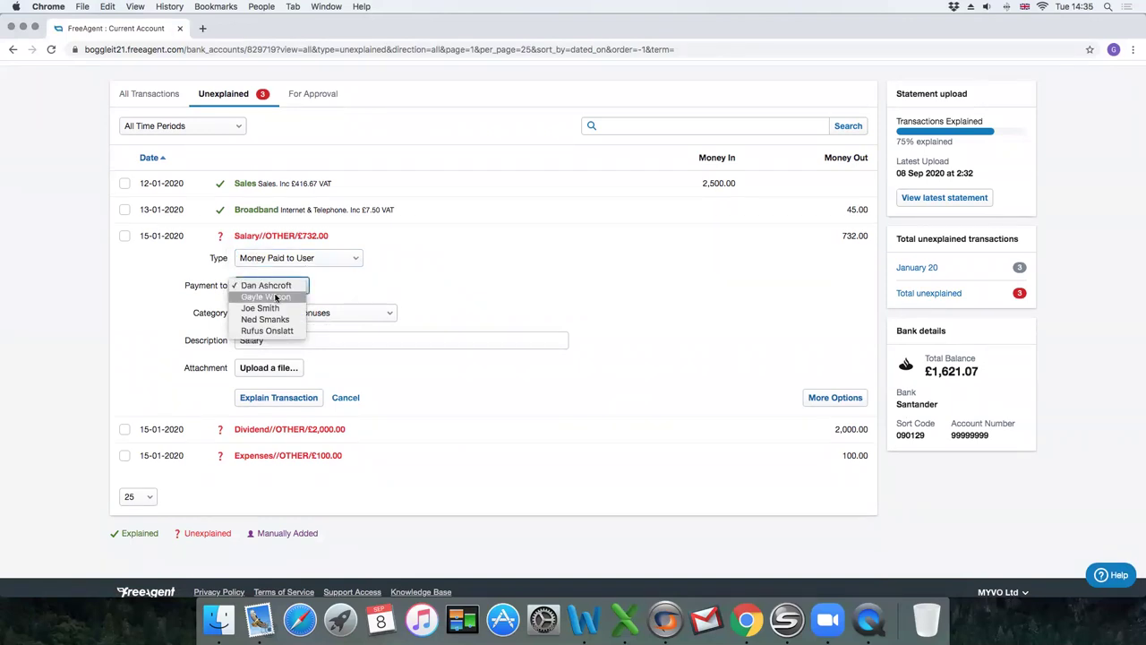
pyautogui.click(276, 298)
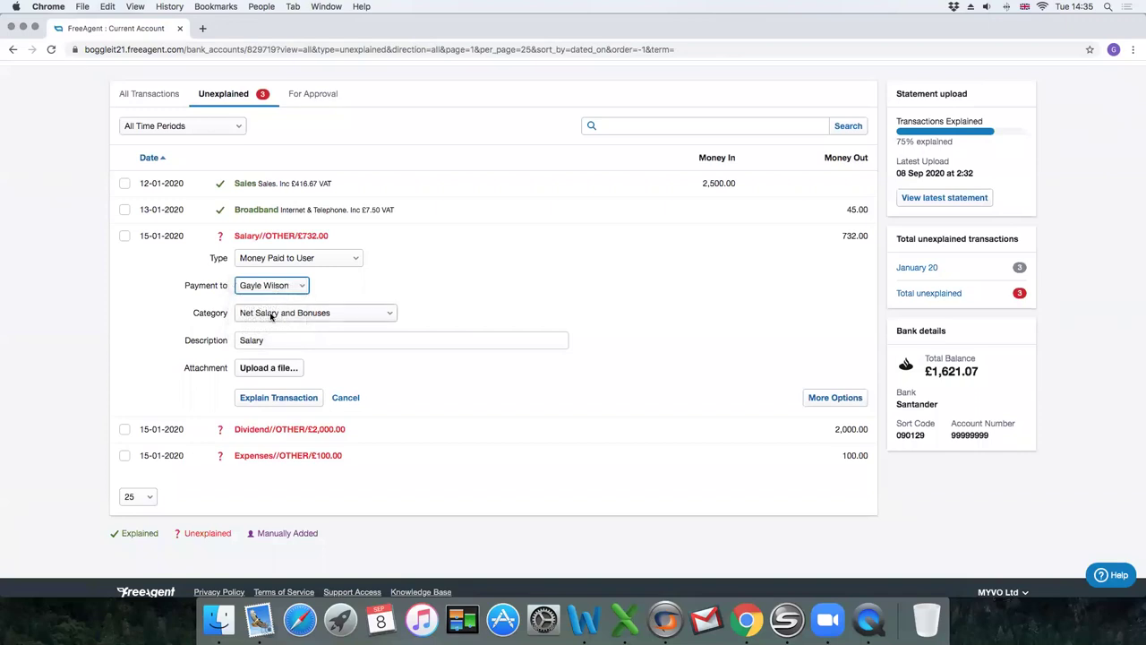
pyautogui.click(271, 313)
pyautogui.click(271, 313)
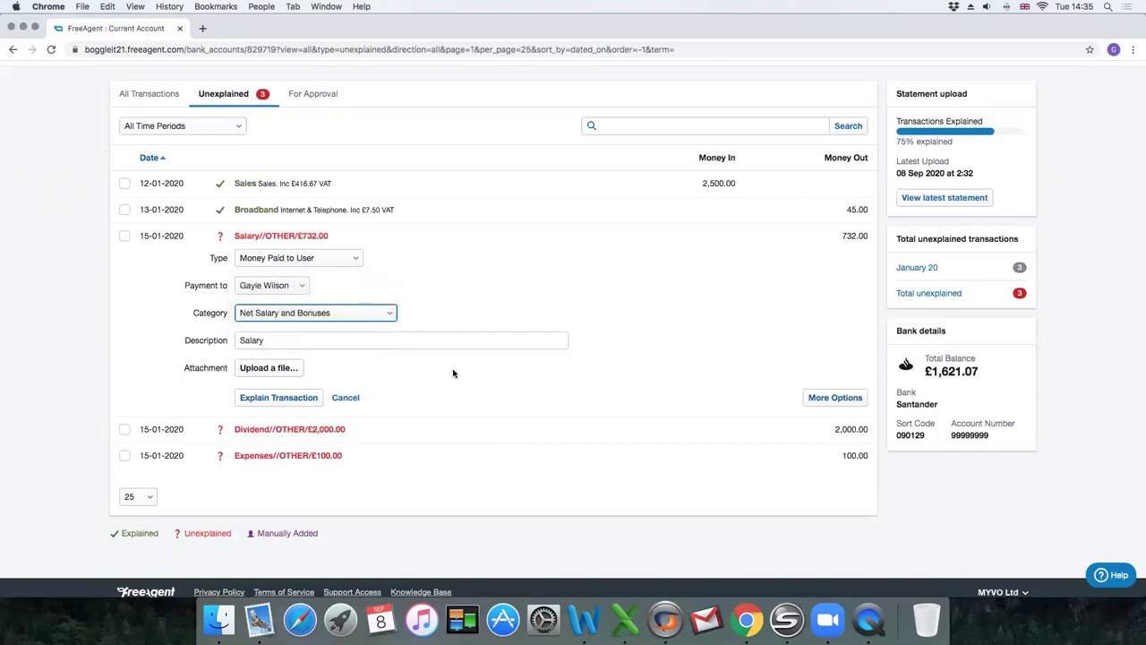
pyautogui.click(269, 400)
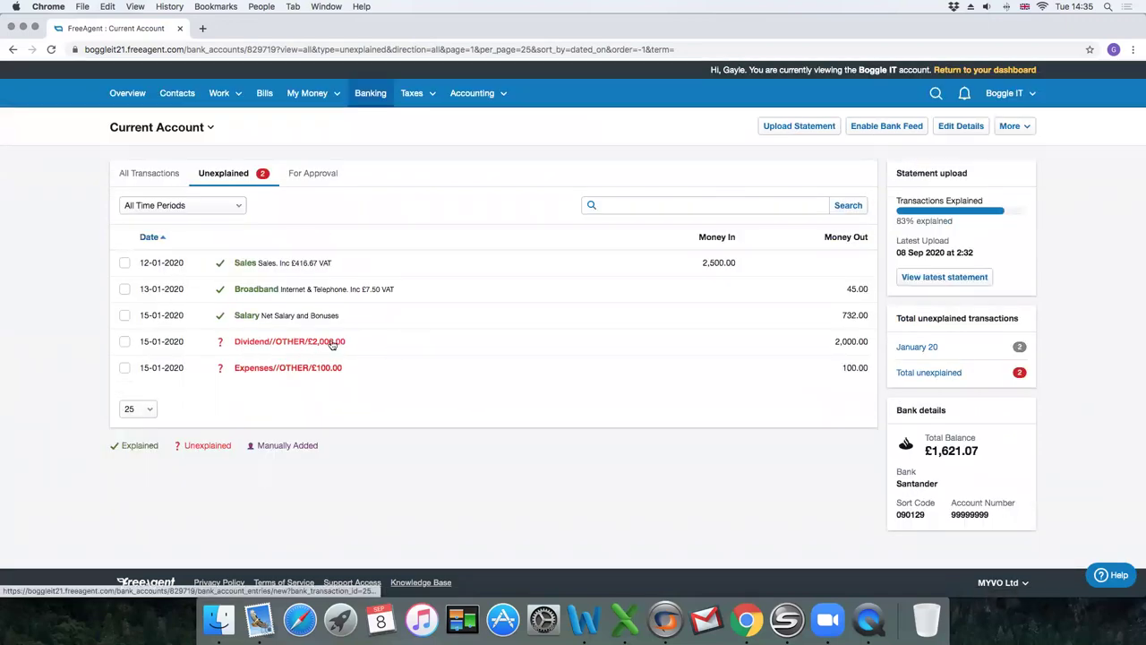
# Set the Dividend transaction to Money Paid to User for the second user, category Dividend.
pyautogui.click(332, 341)
pyautogui.scroll(-2, 296, 305)
pyautogui.click(268, 279)
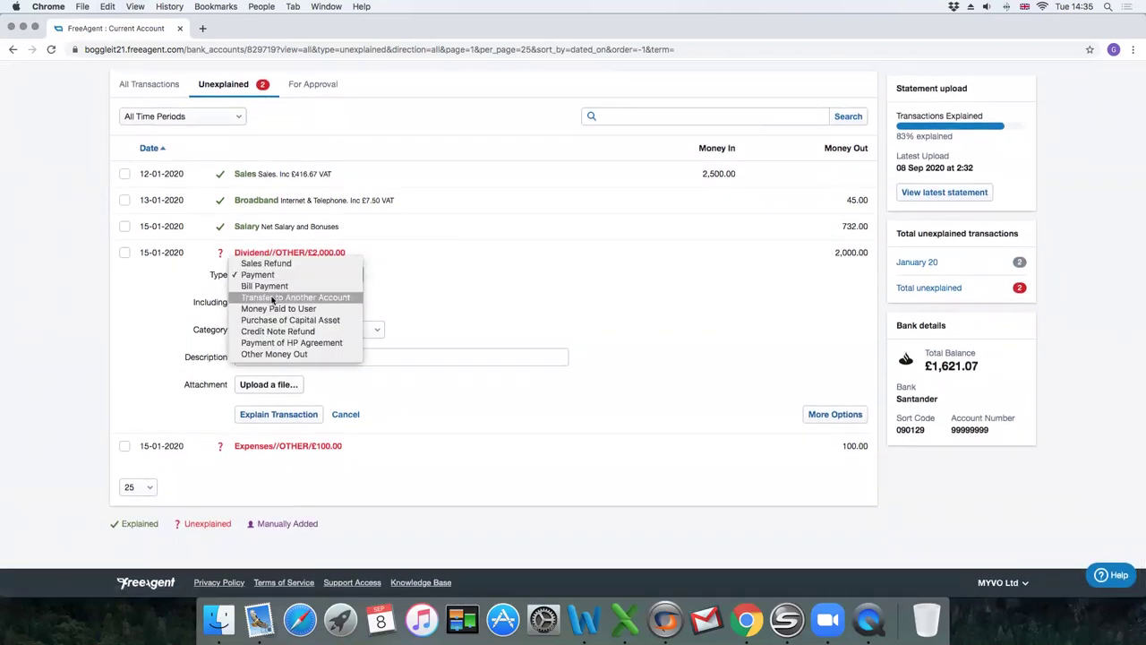
pyautogui.click(277, 305)
pyautogui.click(277, 302)
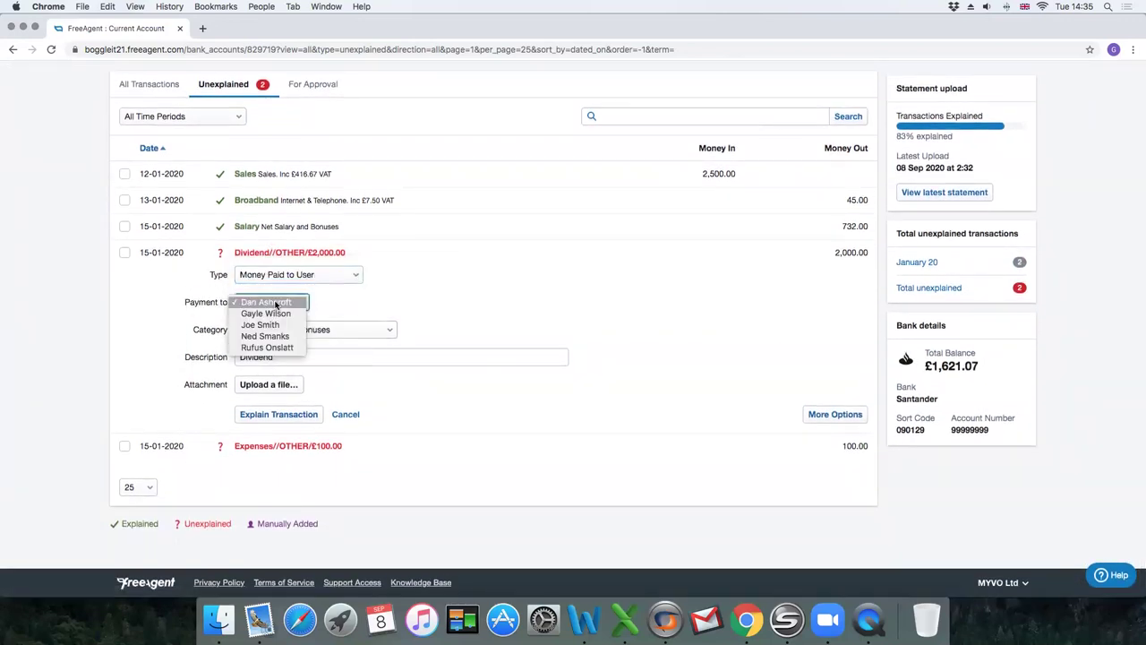
pyautogui.click(269, 310)
pyautogui.click(315, 330)
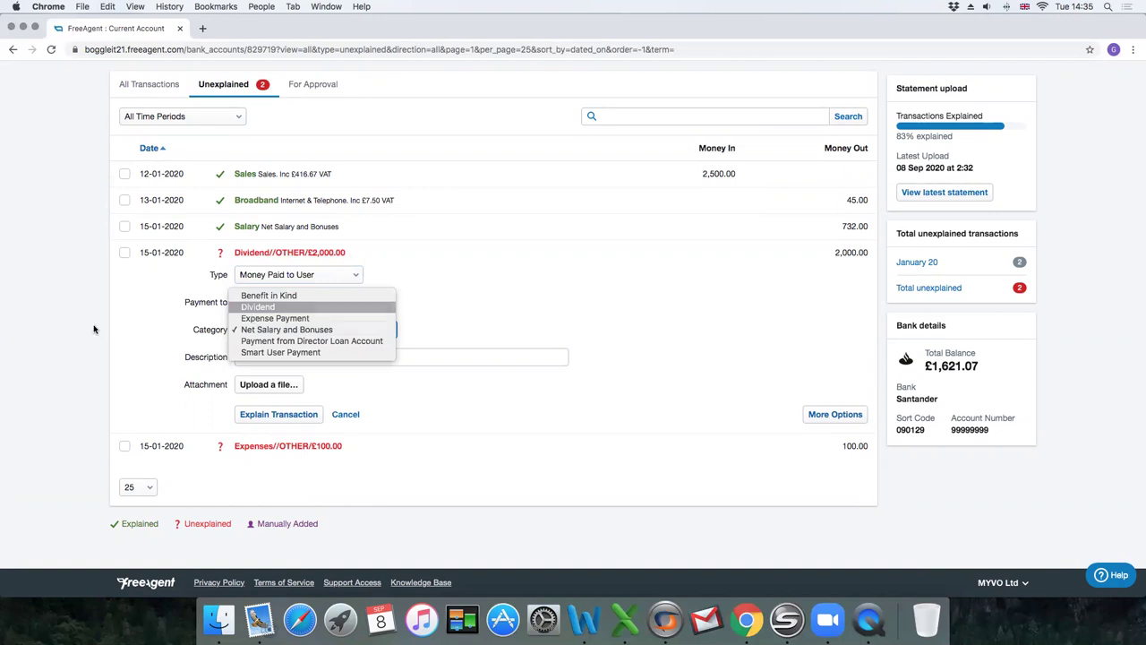
pyautogui.press('Return')
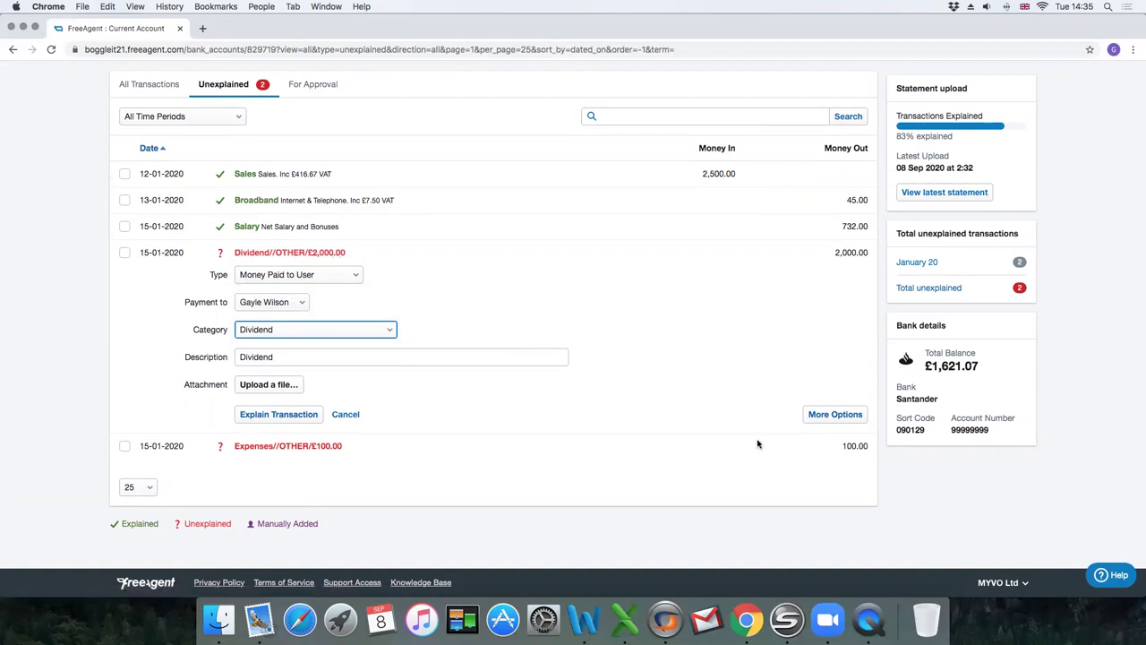
# On the full explanation page, explain 1000 of the 2000.00 as a Dividend payment.
pyautogui.click(833, 414)
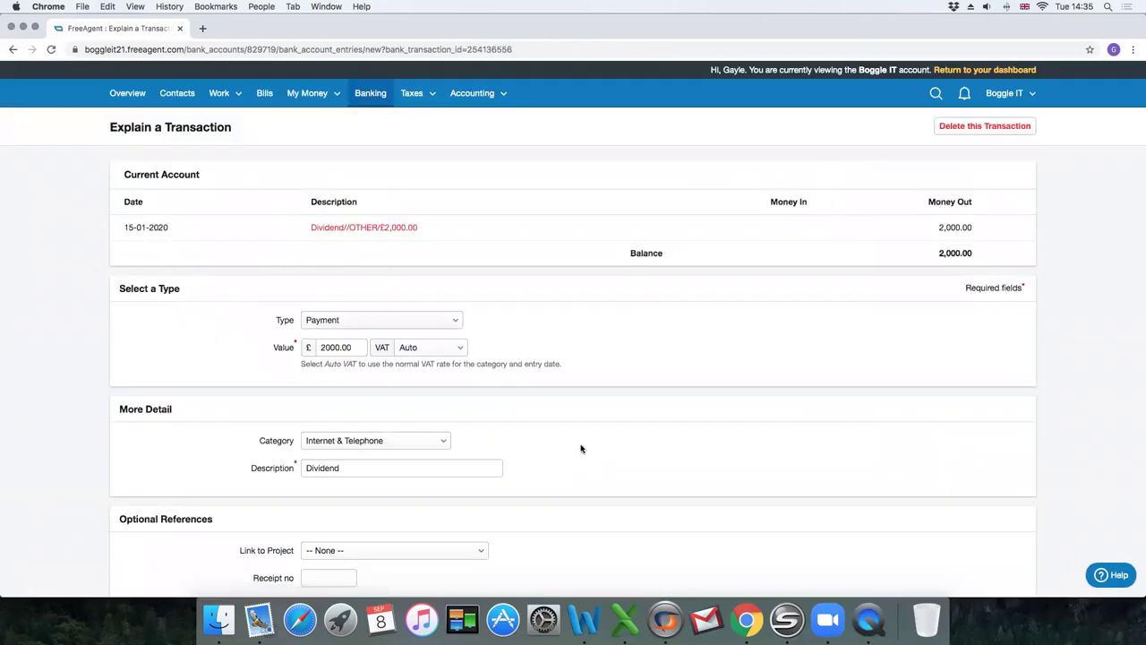
pyautogui.click(331, 320)
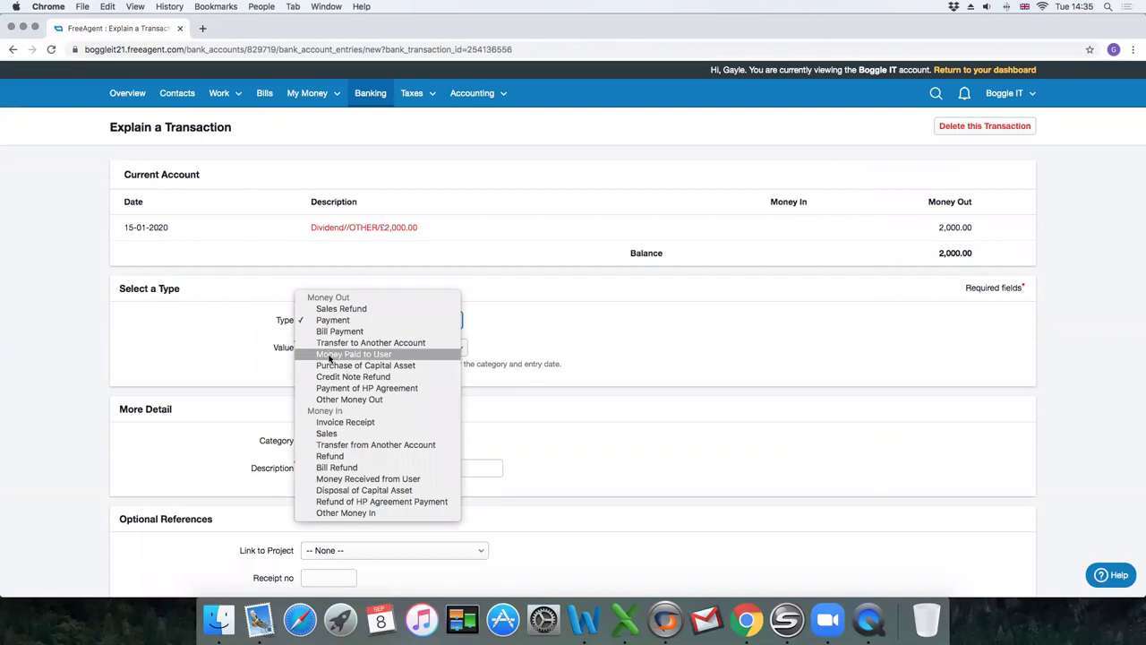
pyautogui.click(331, 354)
pyautogui.scroll(-2, 235, 360)
pyautogui.doubleClick(323, 262)
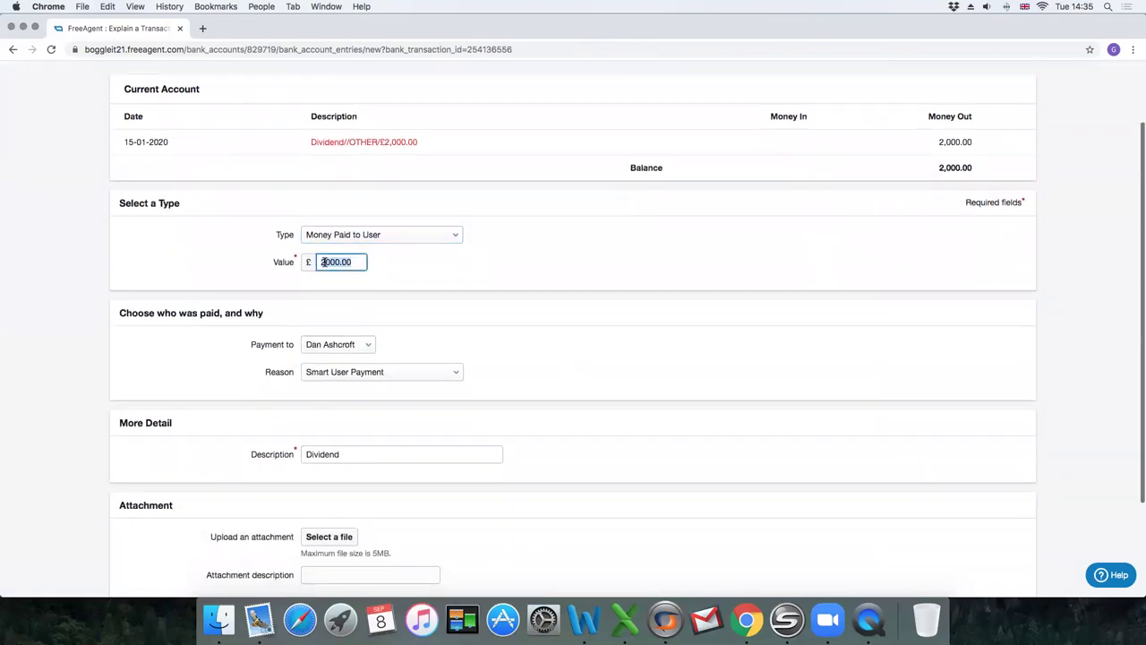
pyautogui.write('10')
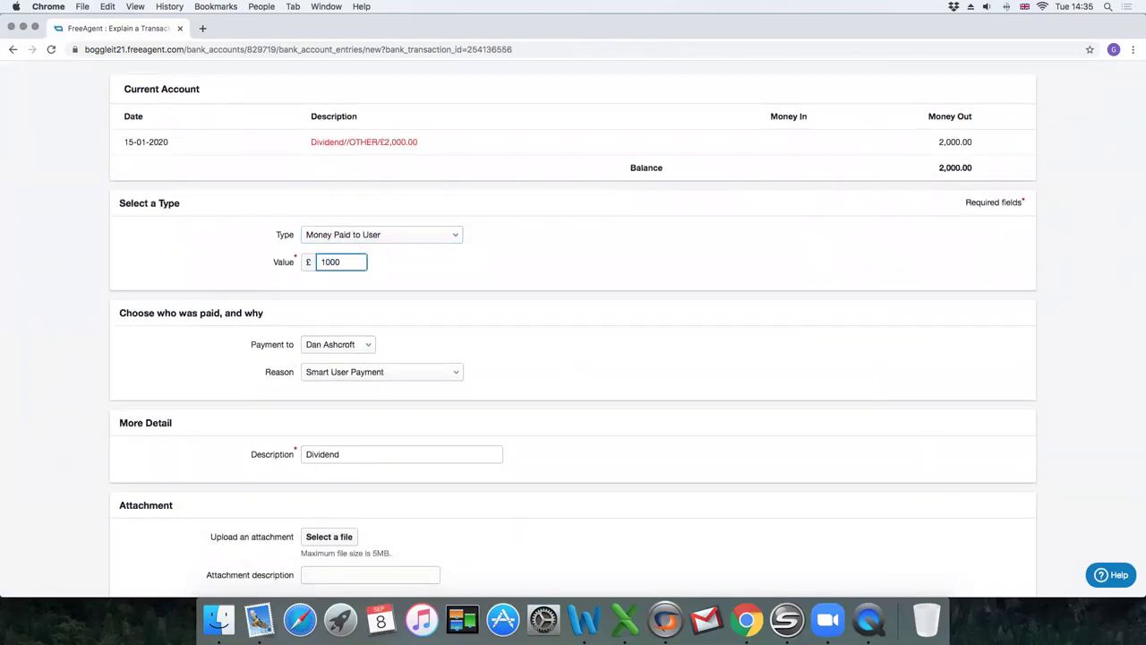
pyautogui.write('00')
pyautogui.click(343, 372)
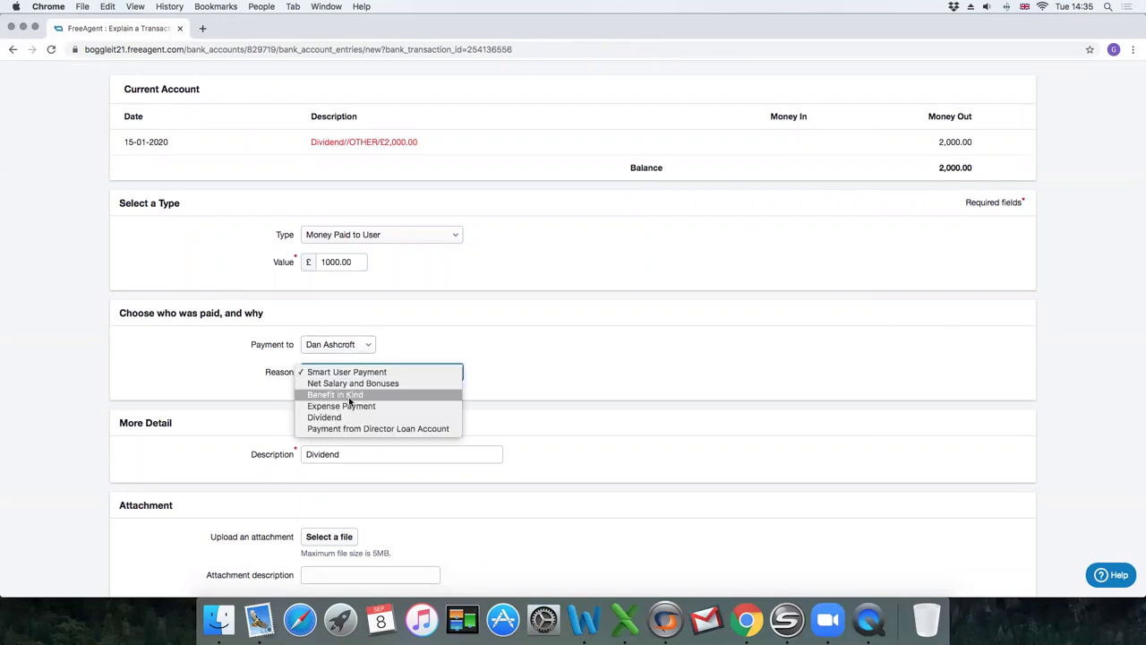
pyautogui.click(331, 418)
pyautogui.scroll(-4, 356, 435)
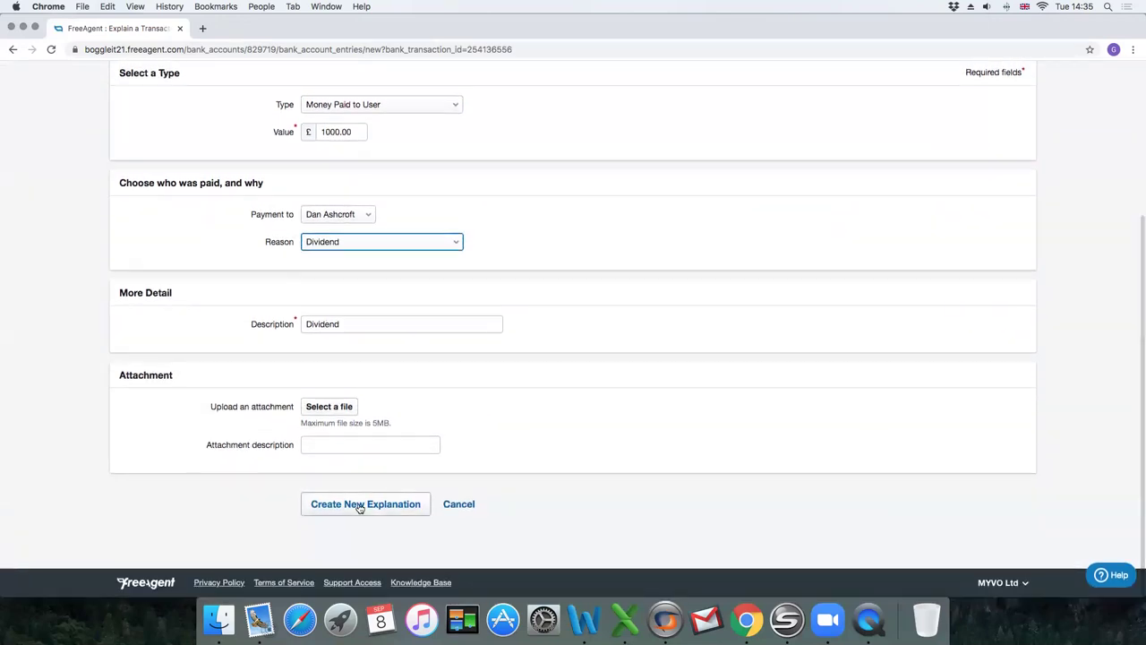
pyautogui.click(360, 506)
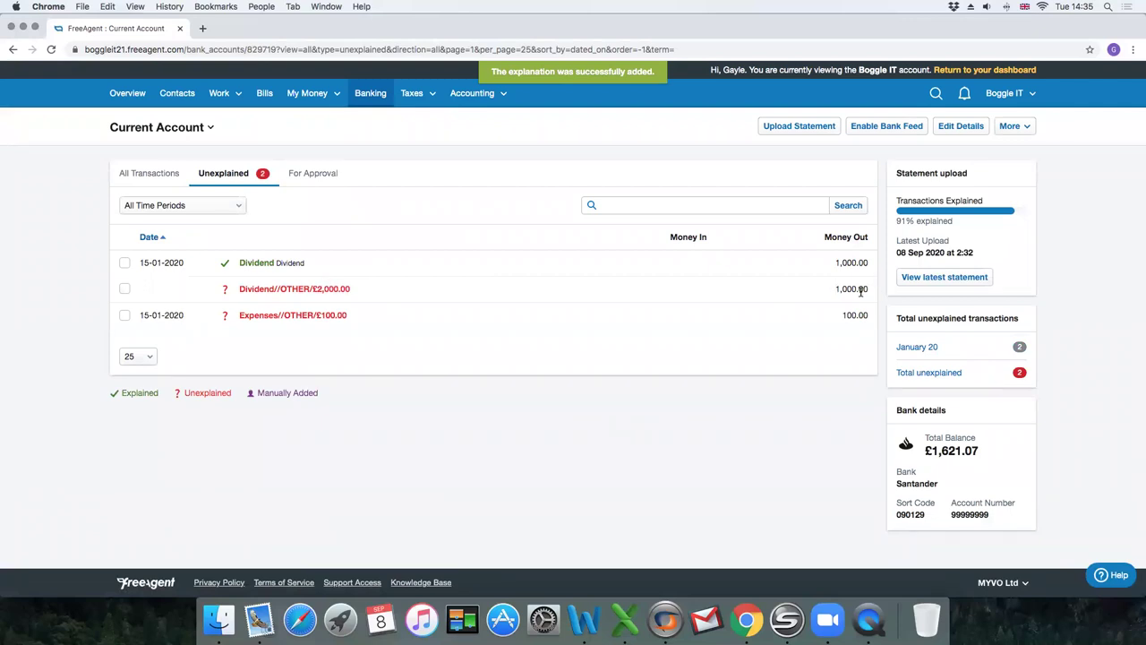
# Explain the remaining dividend as Money Paid to User, same payee, category Dividend.
pyautogui.click(292, 290)
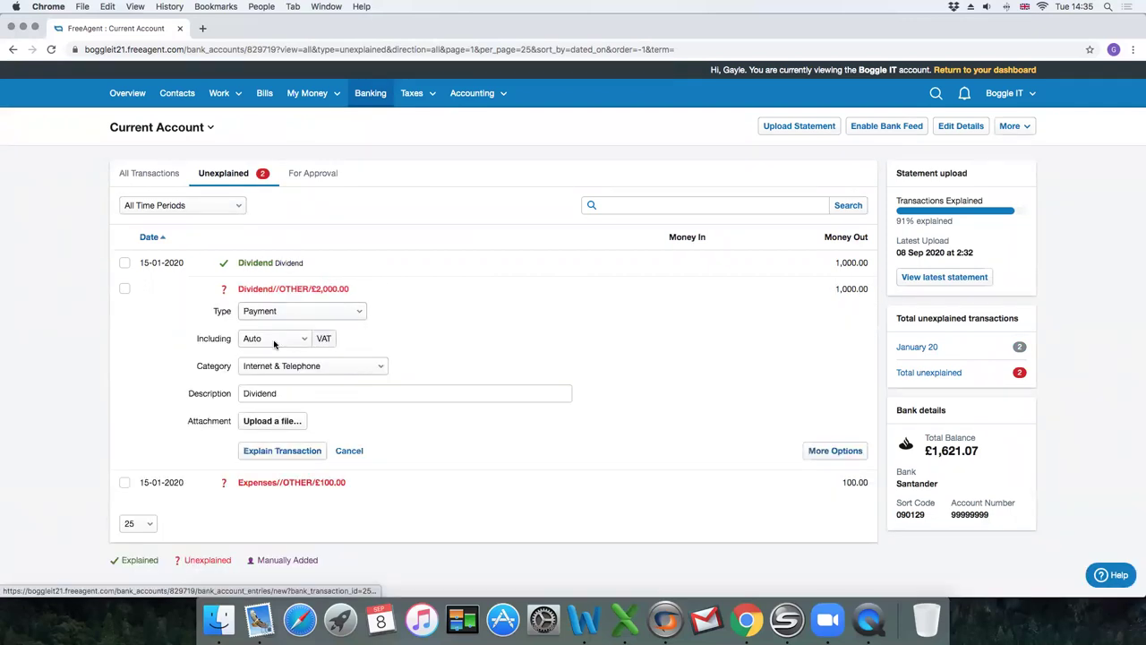
pyautogui.click(271, 311)
pyautogui.click(282, 345)
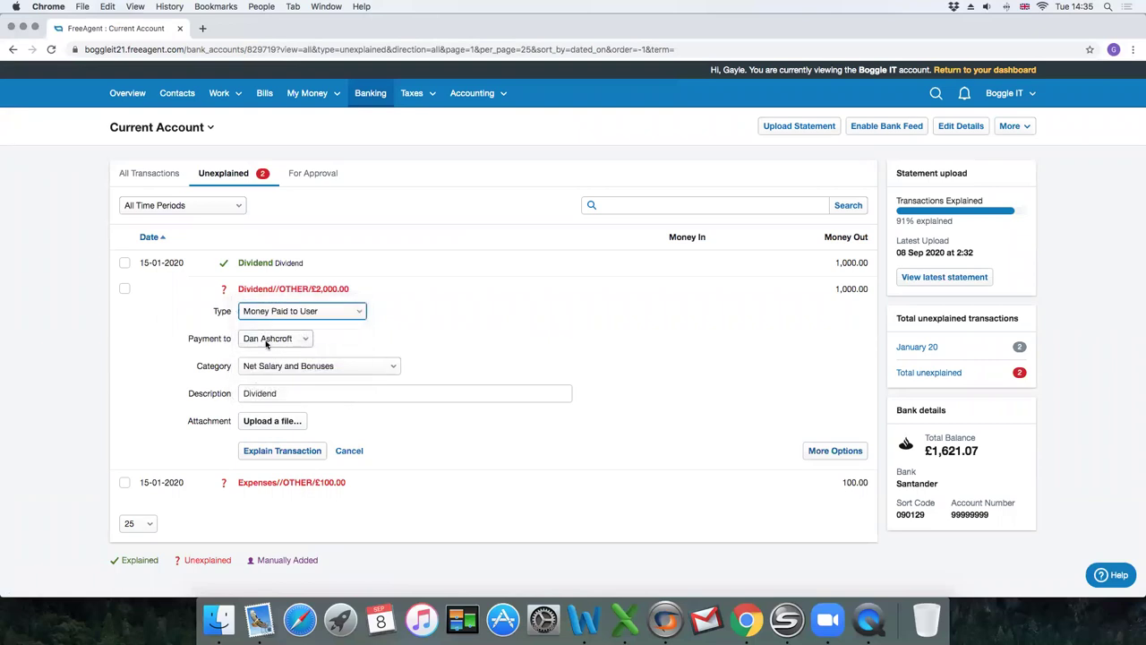
pyautogui.click(269, 340)
pyautogui.click(266, 354)
pyautogui.click(256, 365)
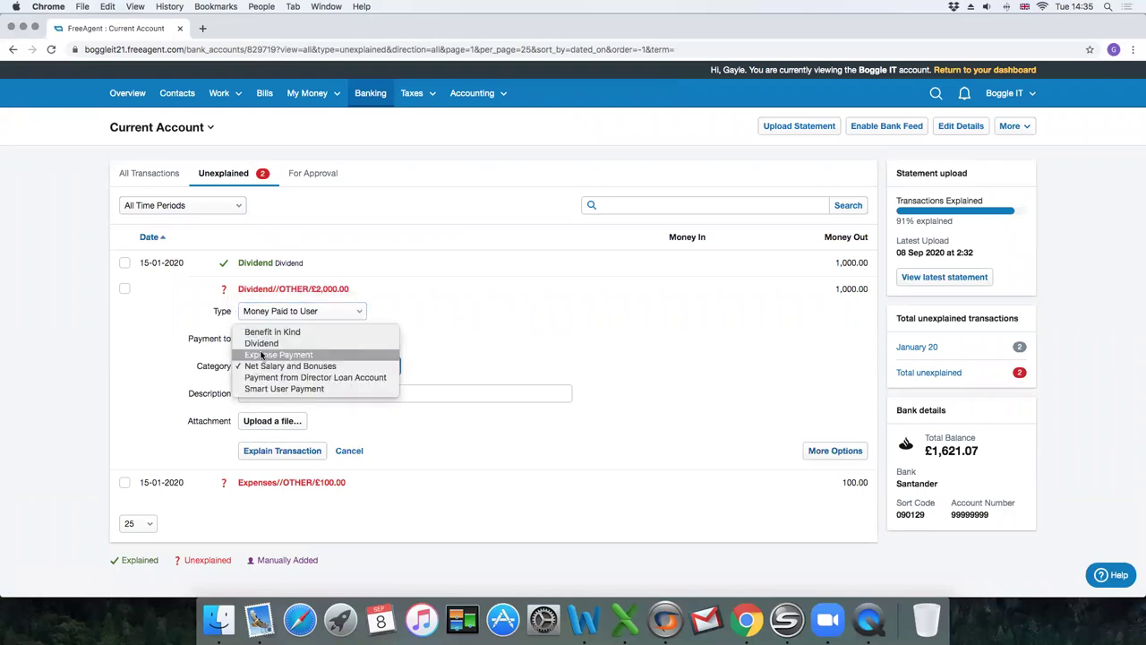
pyautogui.press('Return')
pyautogui.click(269, 455)
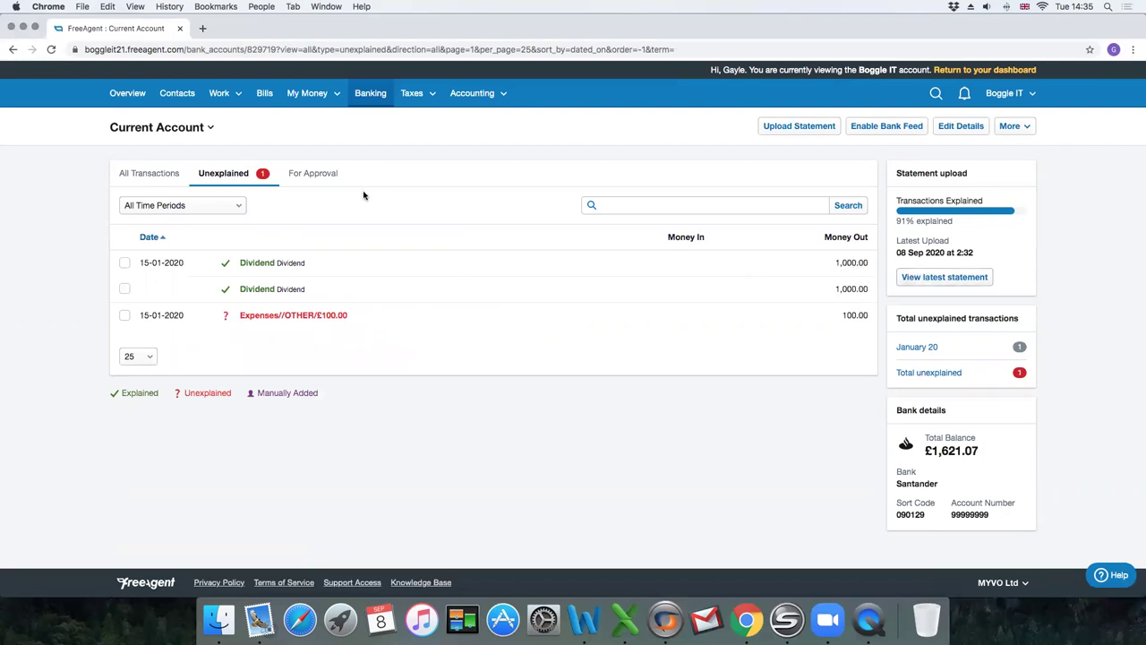
# Explain the £100 Expenses transaction as Money Paid to User, category Expense Payment.
pyautogui.click(279, 319)
pyautogui.click(283, 337)
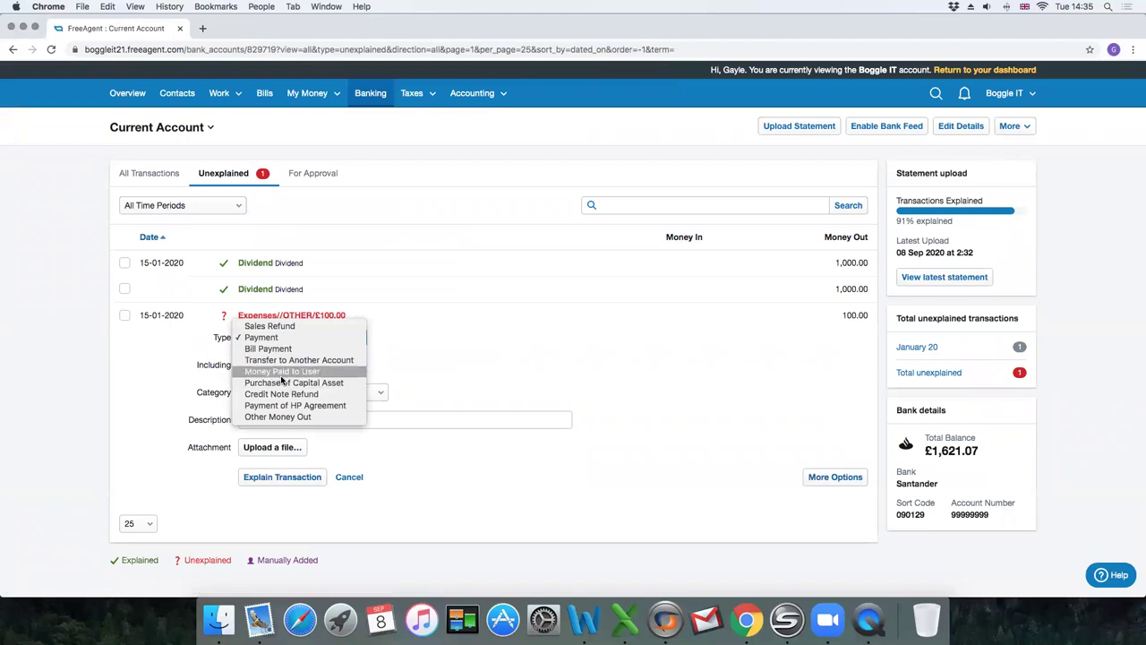
pyautogui.click(282, 371)
pyautogui.click(270, 367)
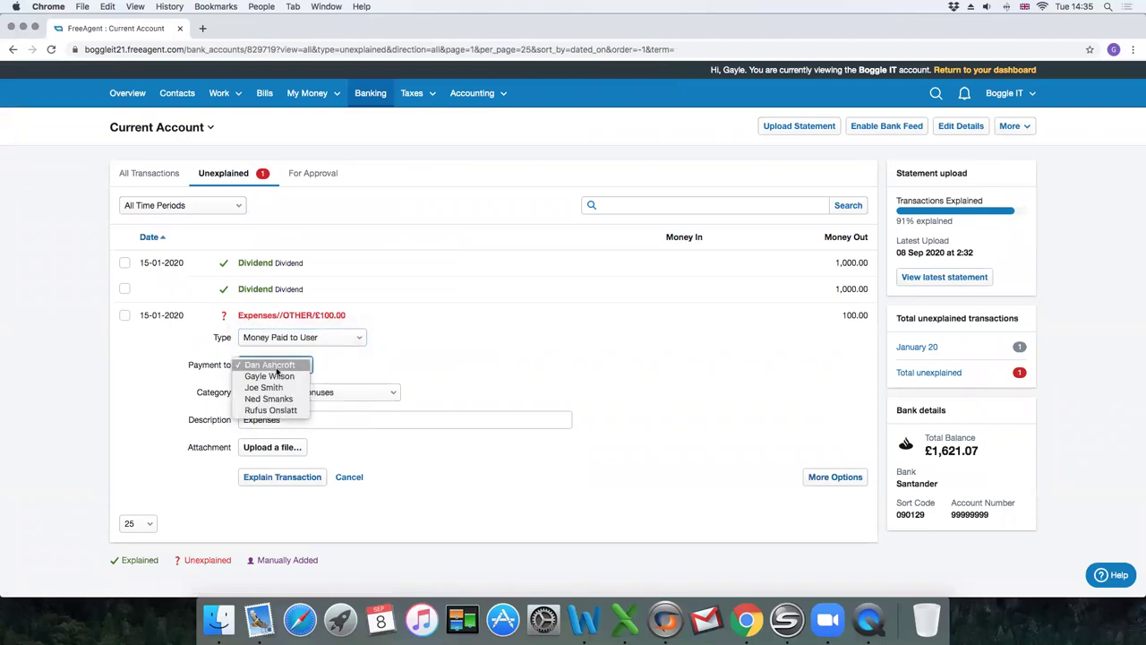
pyautogui.click(277, 366)
pyautogui.click(281, 391)
pyautogui.click(310, 386)
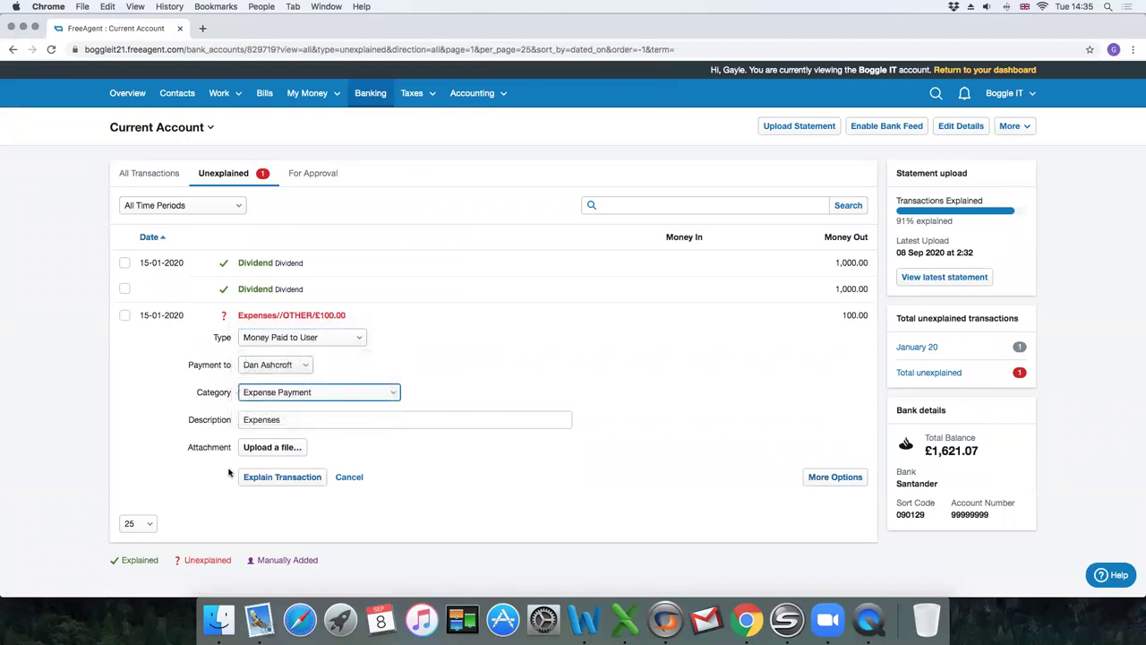
pyautogui.click(276, 477)
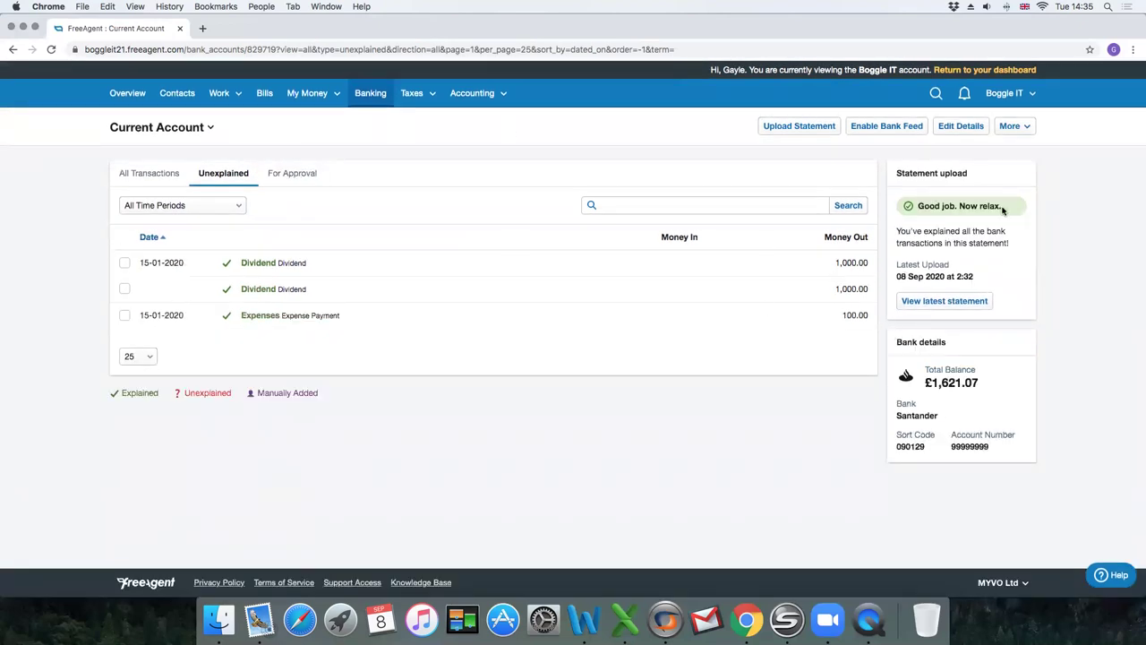
# Review the All Transactions, Unexplained and For Approval tabs of the Current Account.
pyautogui.click(154, 173)
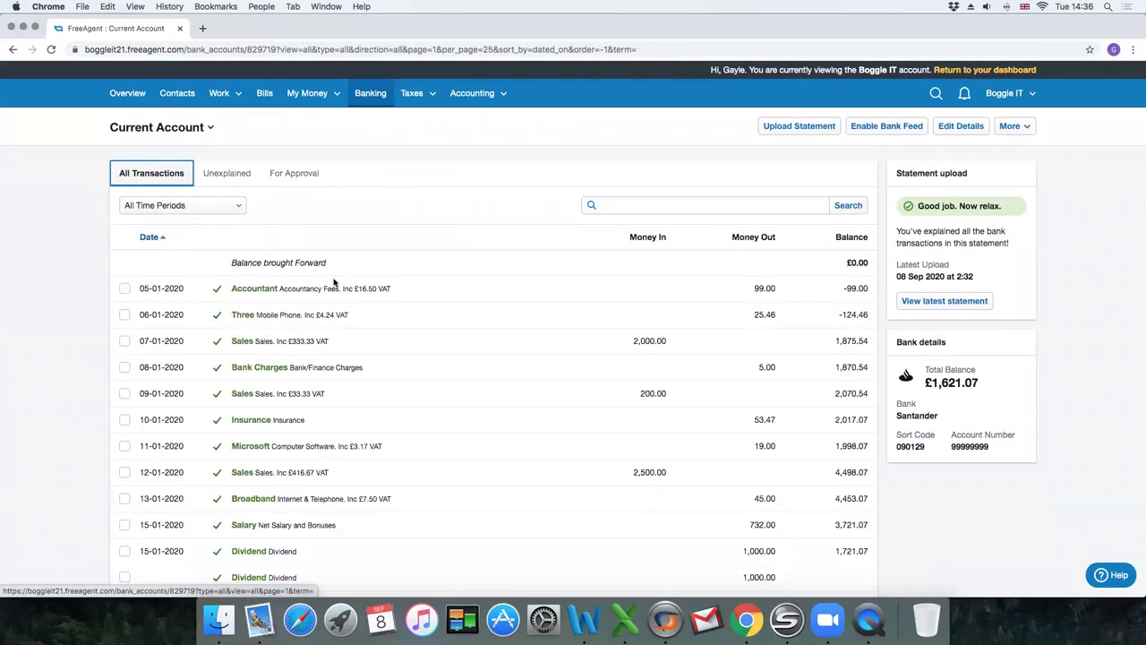
pyautogui.scroll(-5, 338, 283)
pyautogui.scroll(5, 333, 287)
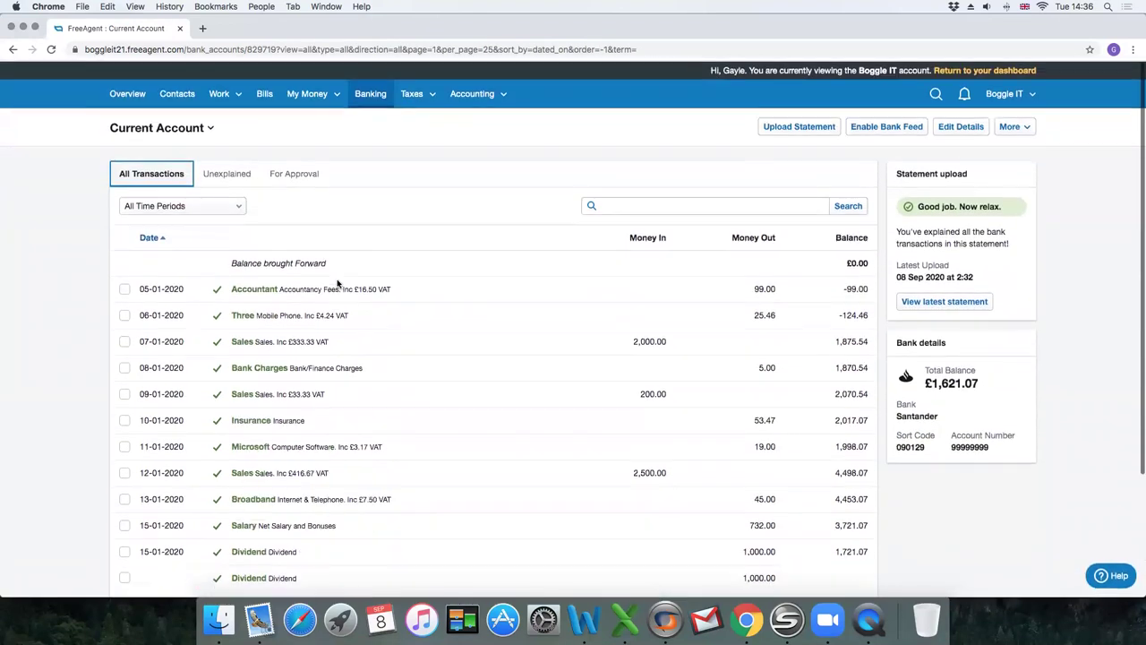
pyautogui.click(161, 206)
pyautogui.click(163, 207)
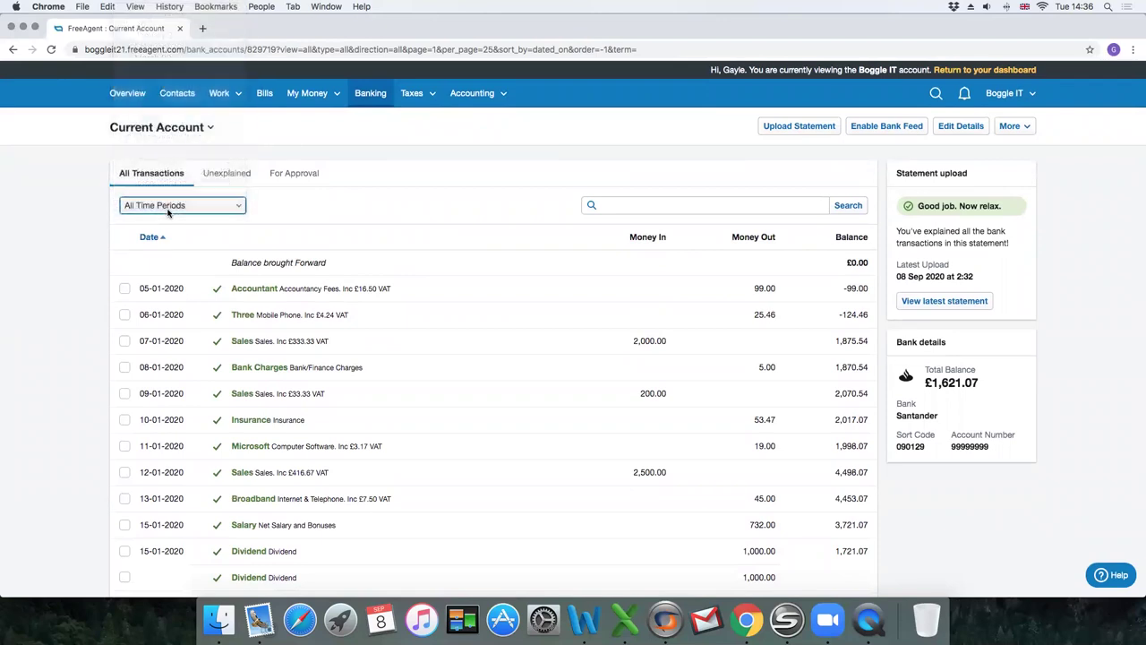
pyautogui.click(225, 175)
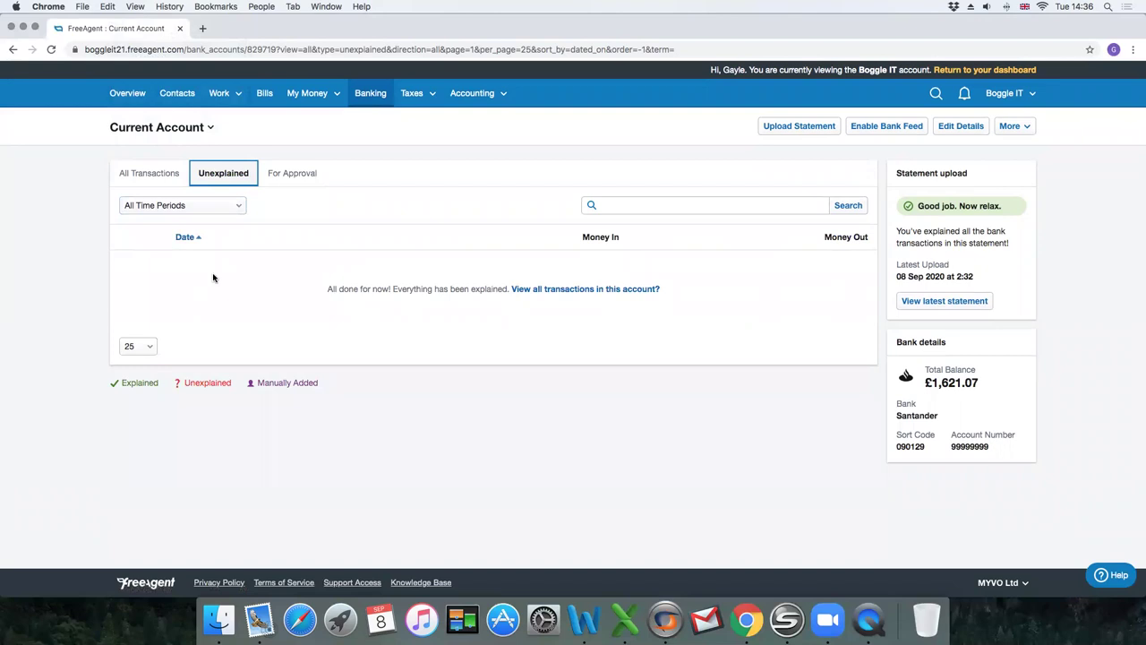
pyautogui.click(292, 180)
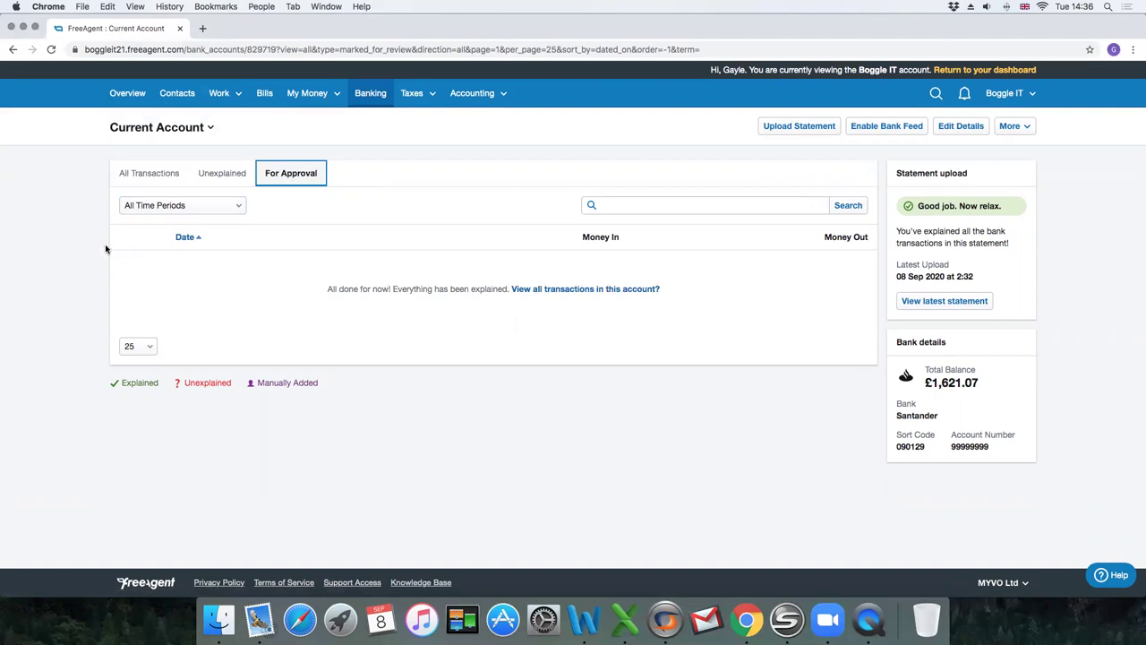
# Filter the transaction list to Accounting Year 2017/17.
pyautogui.click(131, 208)
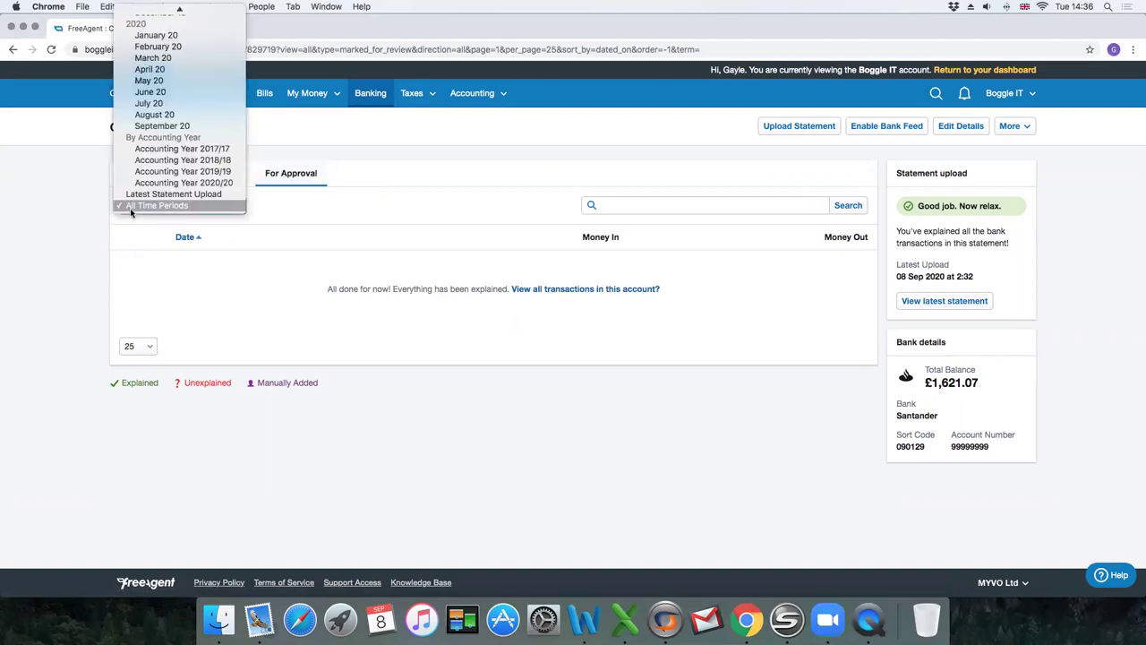
pyautogui.scroll(10, 156, 116)
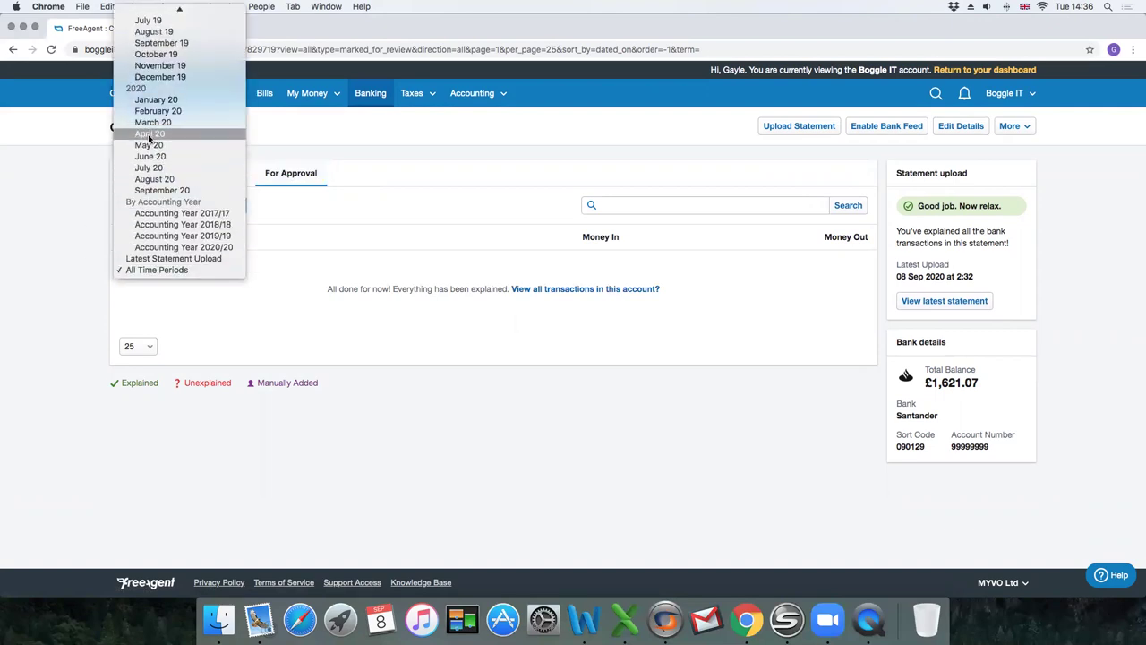
pyautogui.scroll(5, 180, 82)
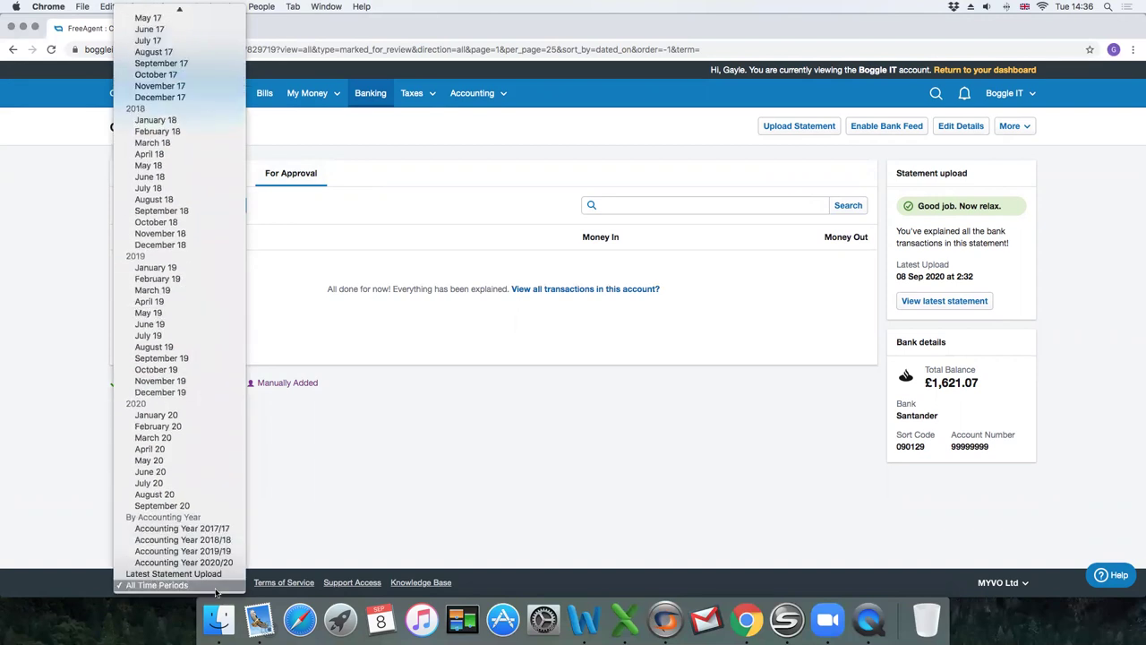
pyautogui.click(219, 529)
# Search all transactions for 'Accountant' in the chosen period.
pyautogui.click(152, 175)
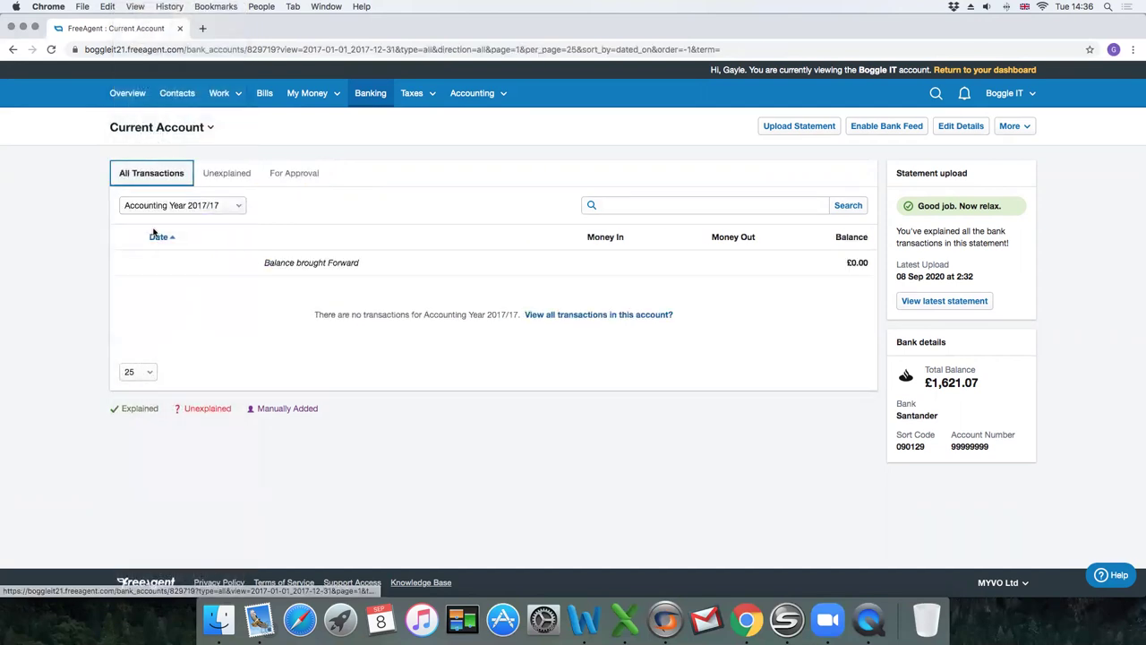
pyautogui.click(638, 205)
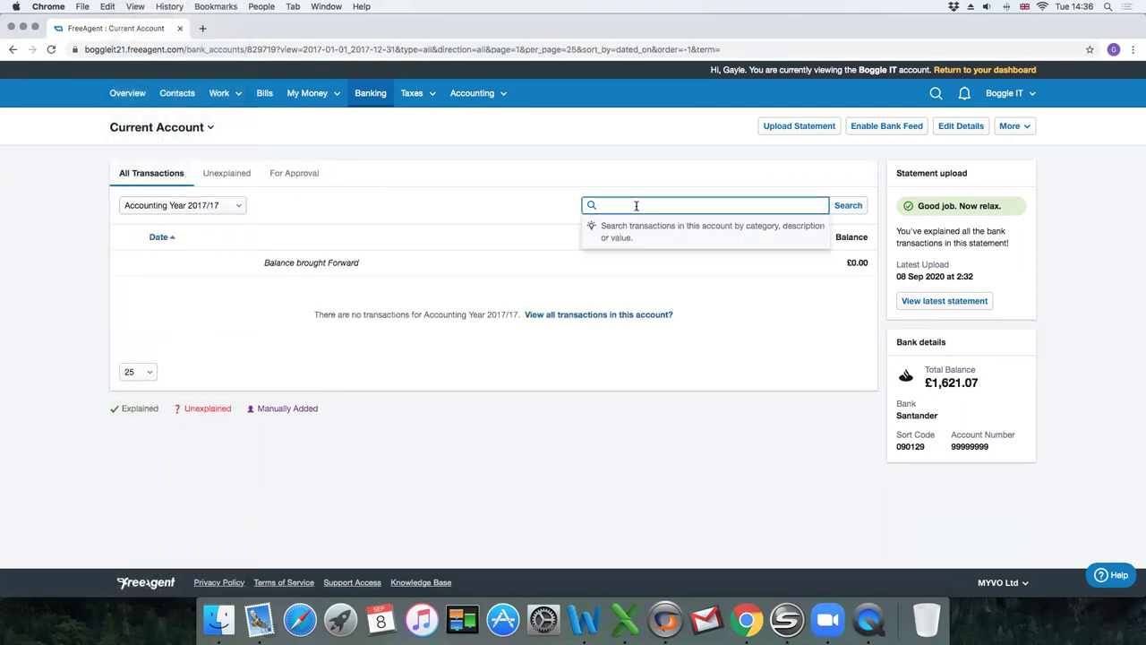
pyautogui.write('Accountant')
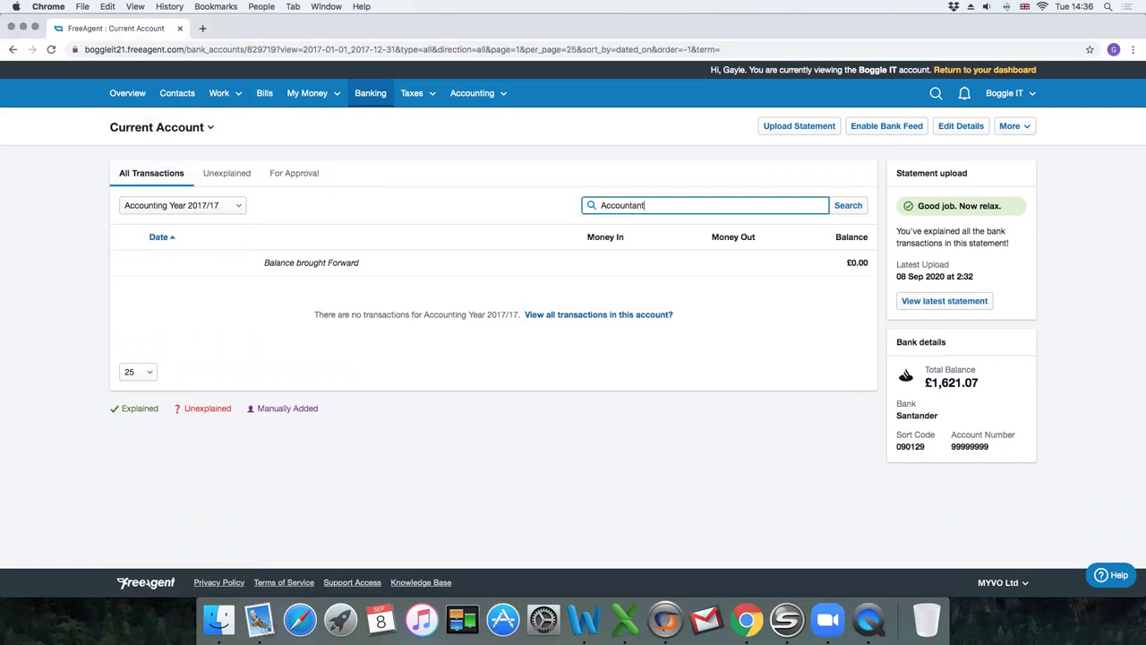
pyautogui.click(842, 206)
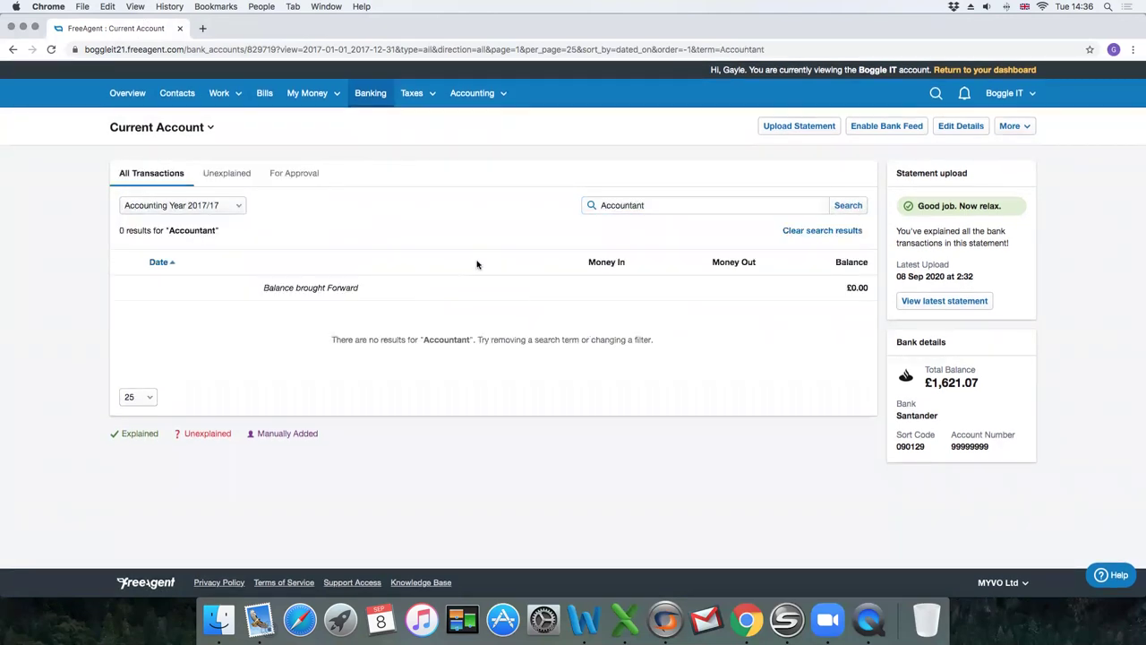
# Widen the period to All Time Periods and rerun the Accountant search.
pyautogui.click(182, 205)
pyautogui.click(170, 266)
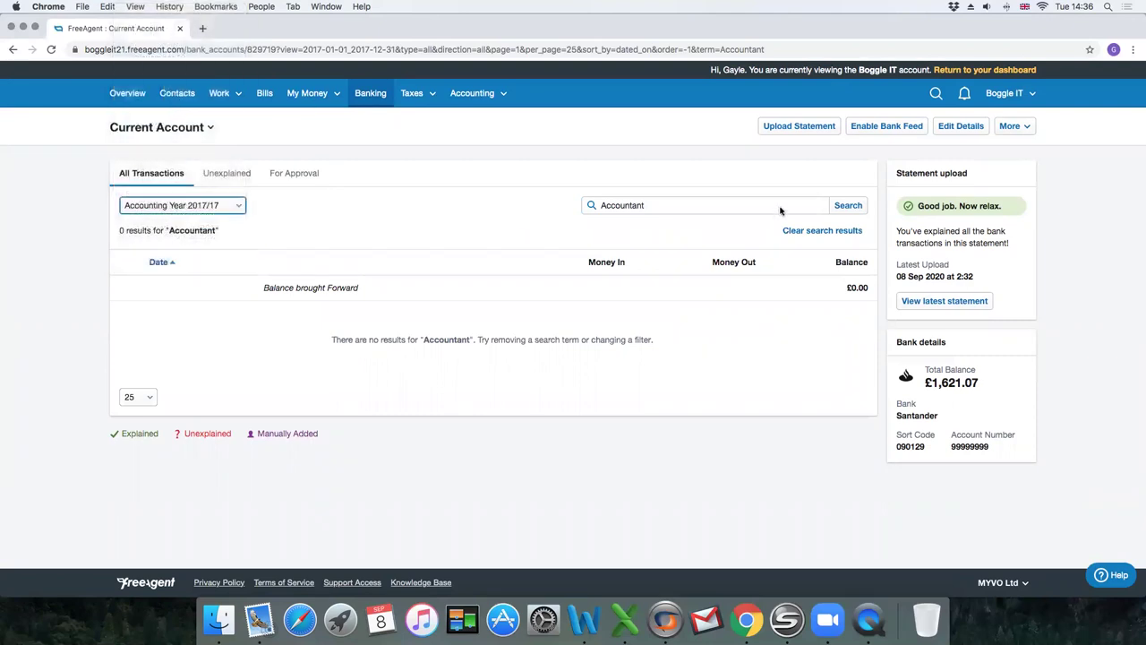
pyautogui.click(837, 206)
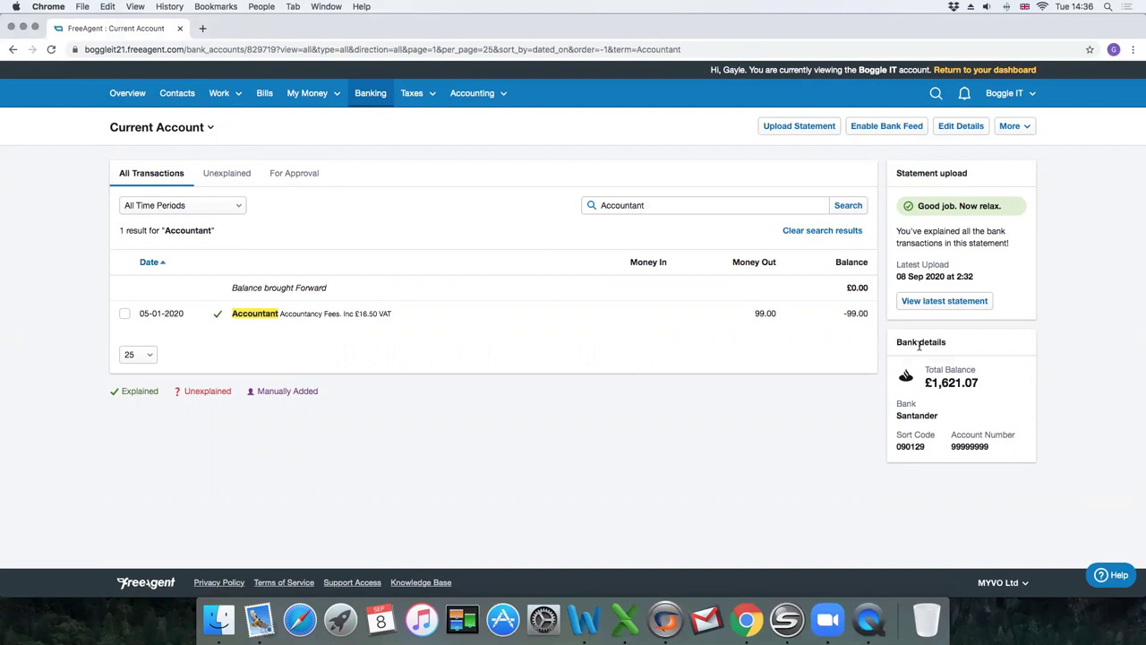
pyautogui.moveTo(939, 337); pyautogui.dragTo(892, 383)
pyautogui.click(967, 383)
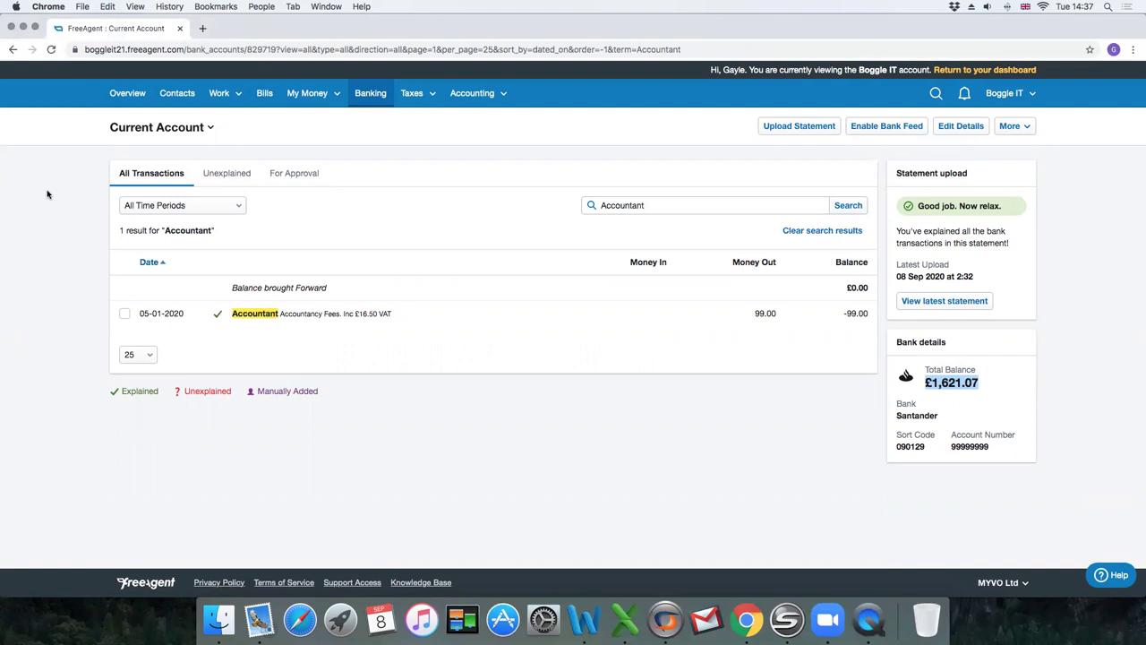
# Go to the Overview dashboard and scroll to the cashflow and banking summary.
pyautogui.click(127, 92)
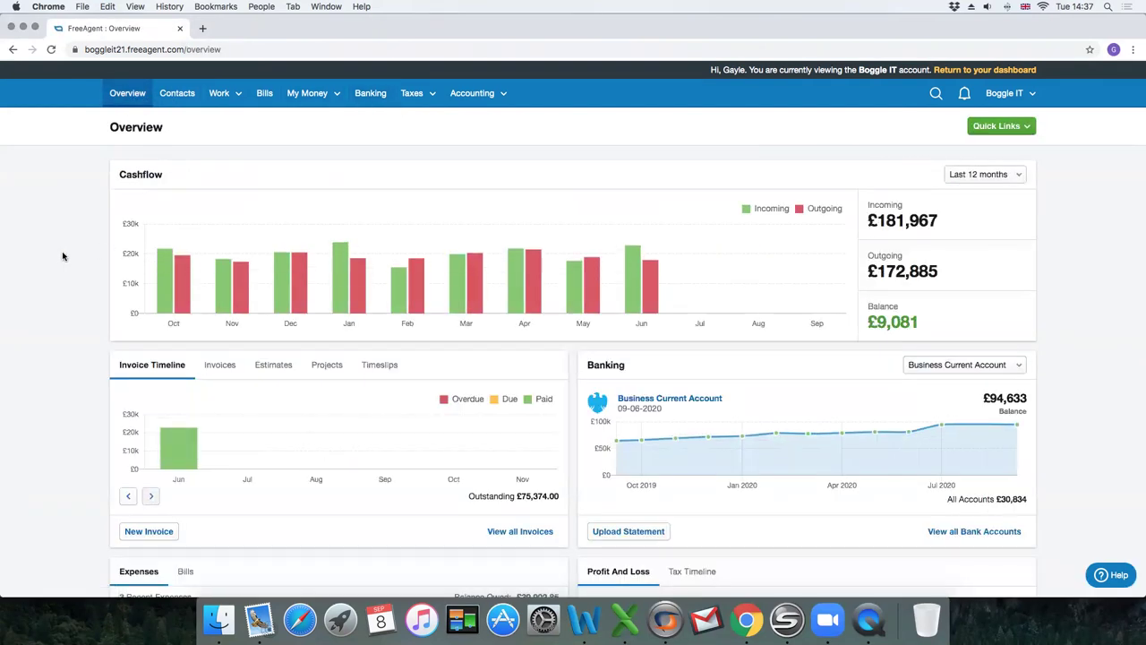
pyautogui.scroll(-2, 65, 257)
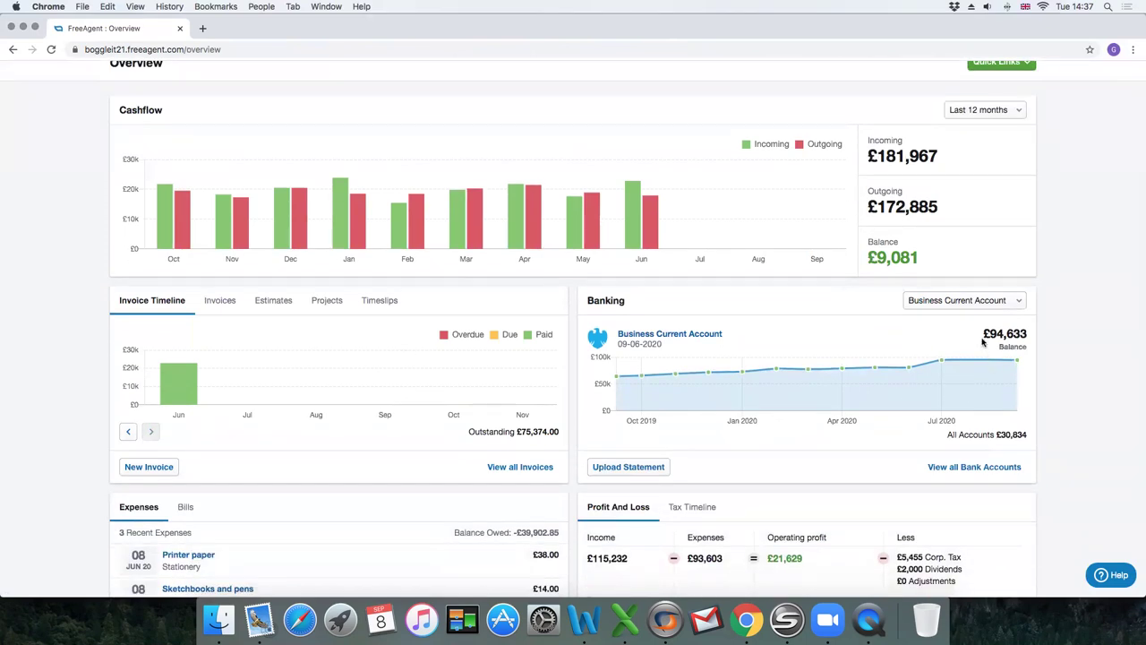